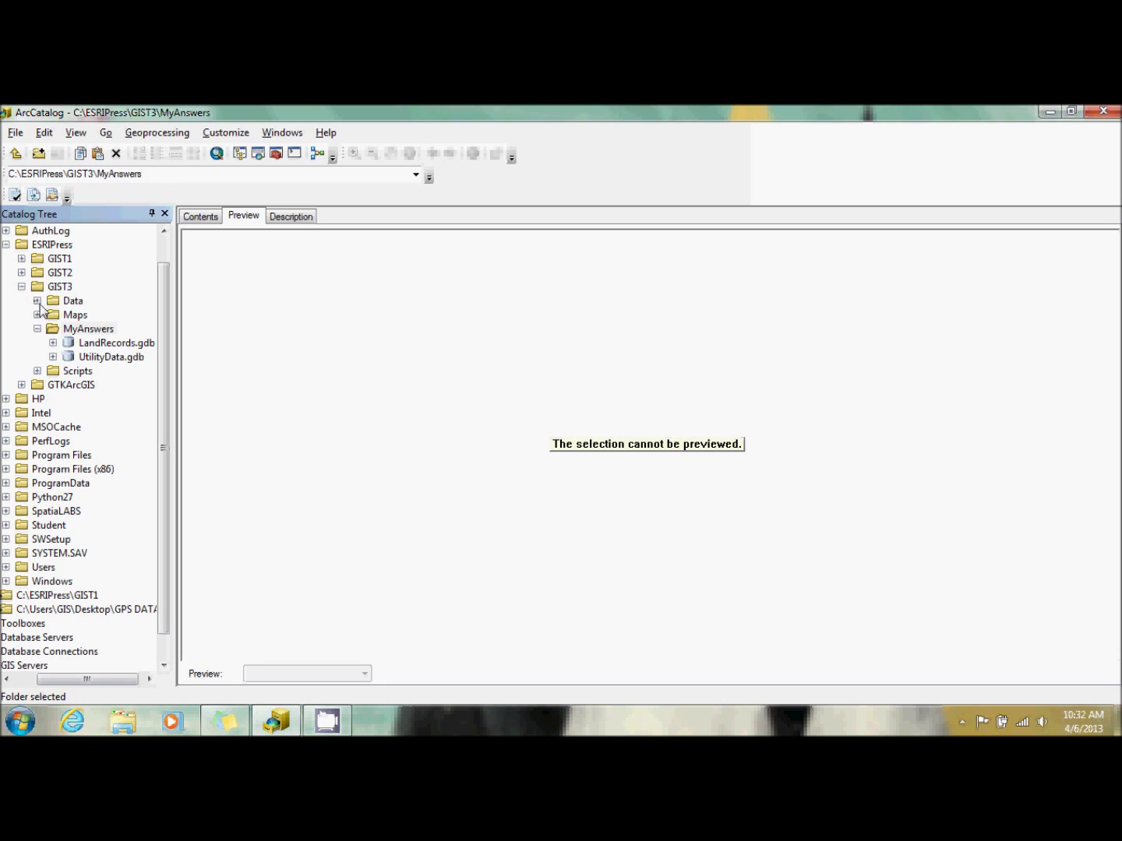
Review the field names and data types of ParcelSource.shp in the GIST3 Data folder
left_click(36, 300)
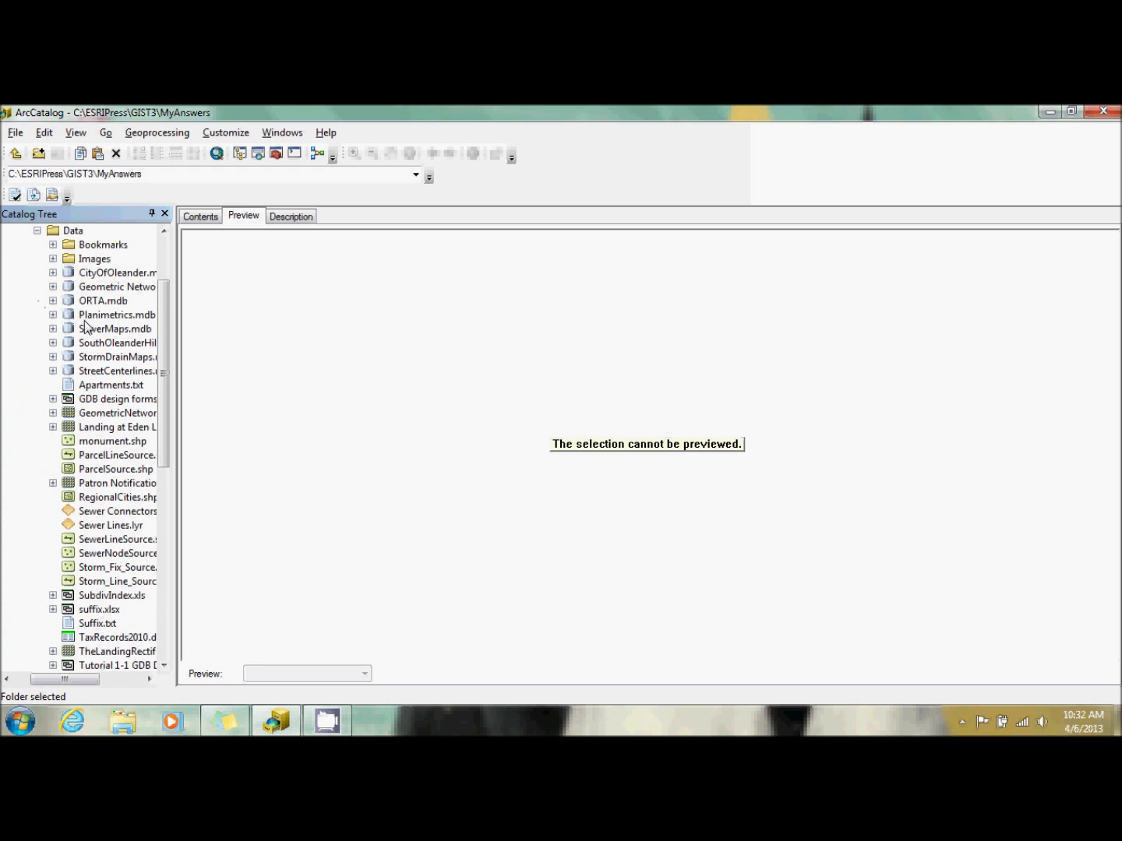
left_click(102, 469)
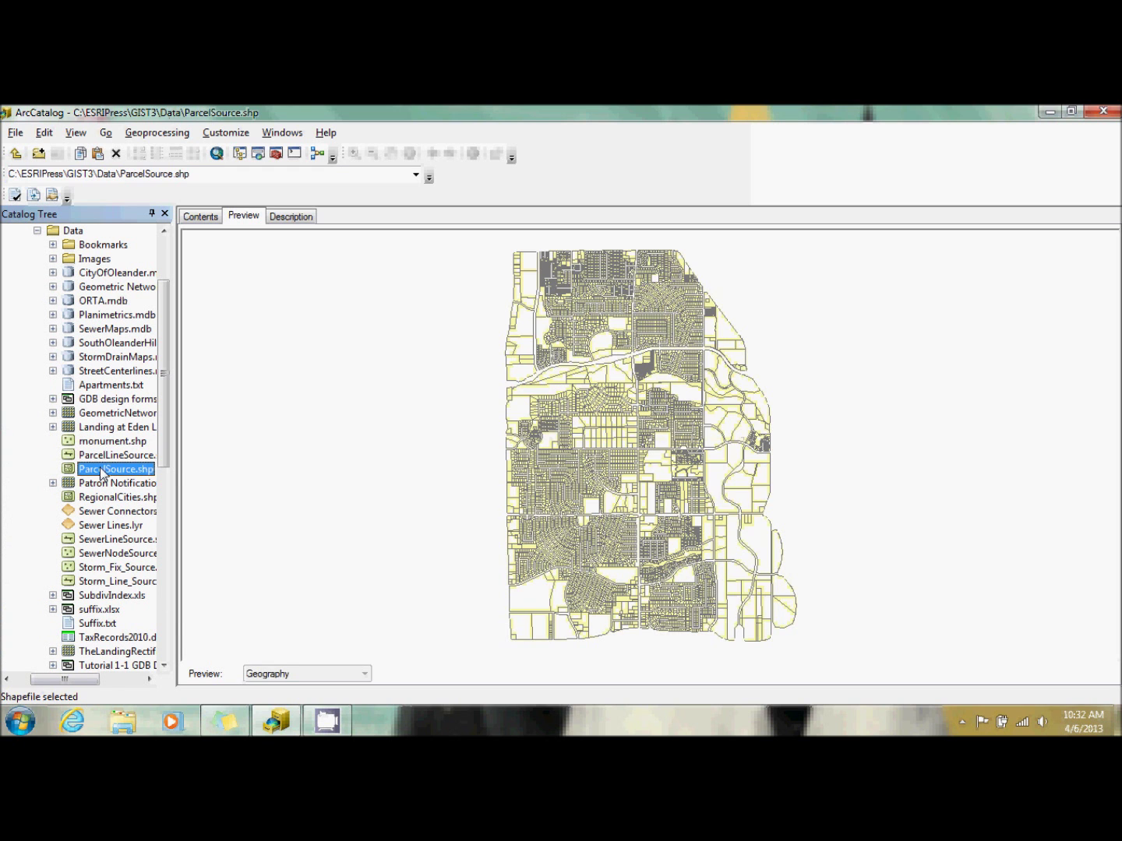
right_click(102, 469)
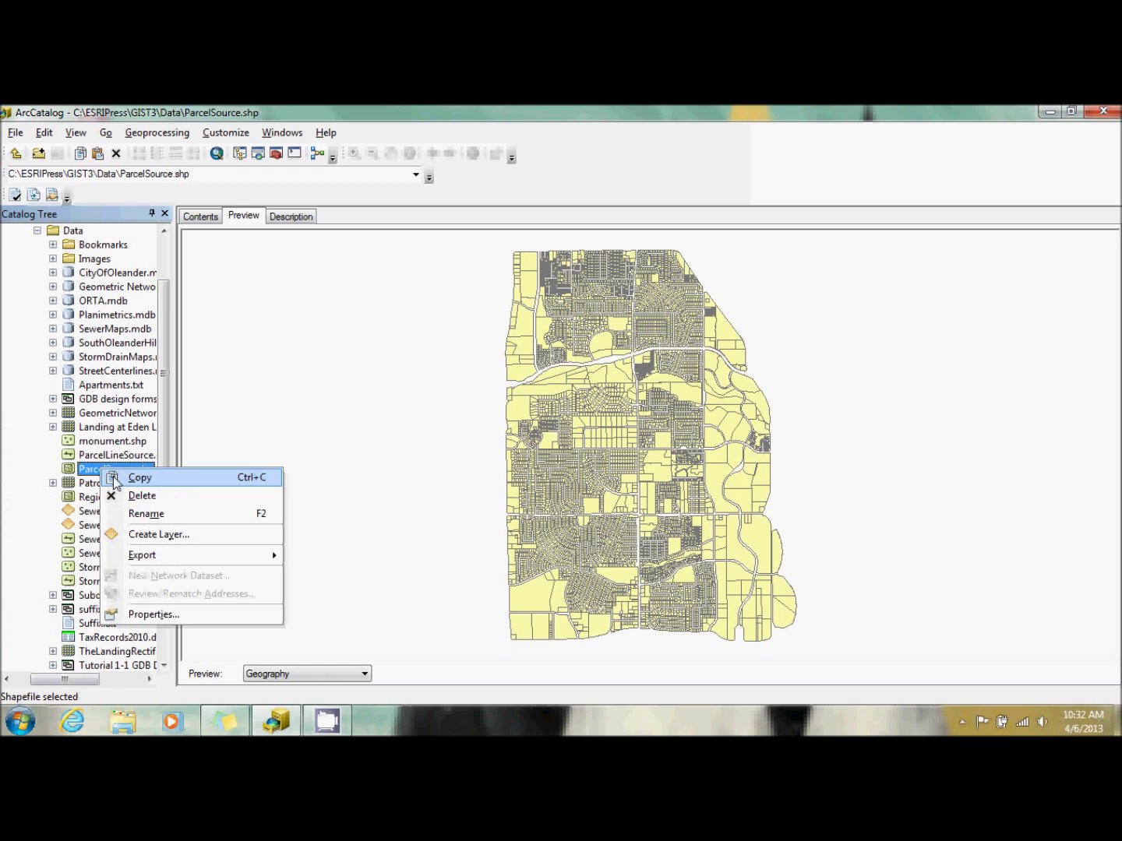
left_click(167, 614)
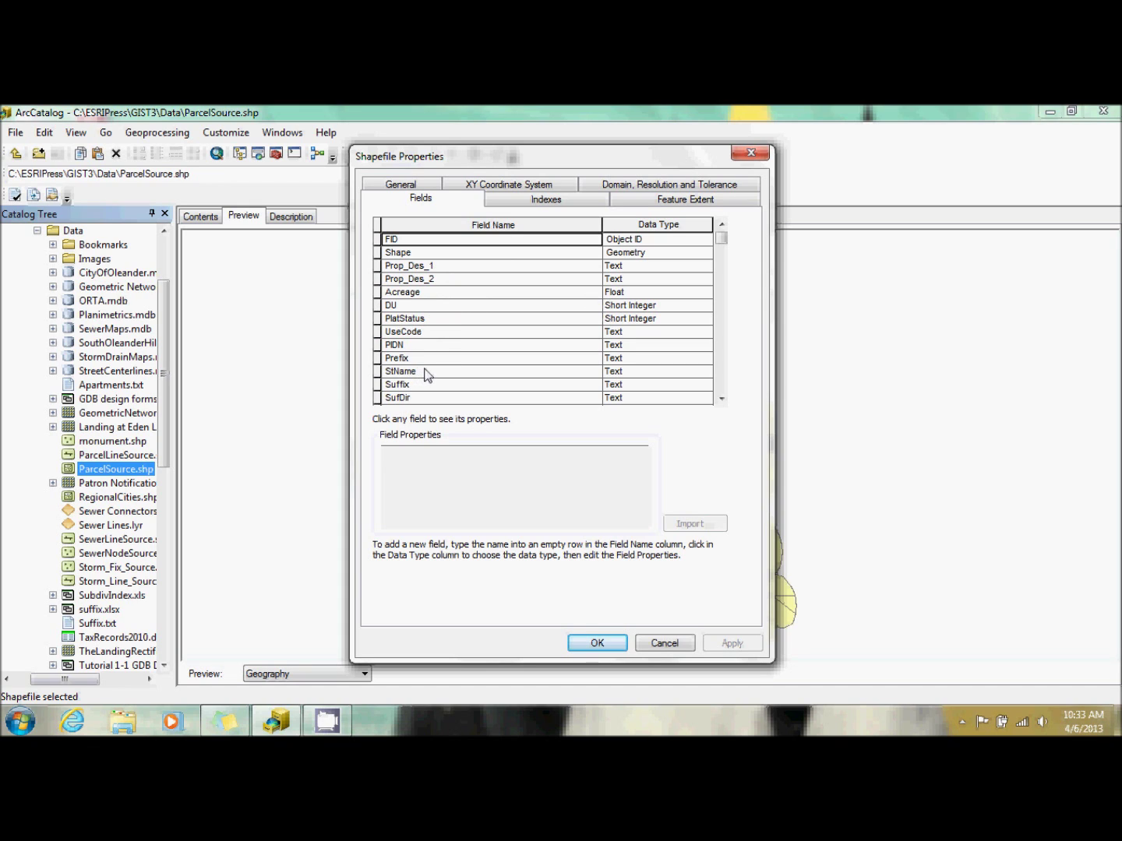
left_click_drag(724, 242, 724, 275)
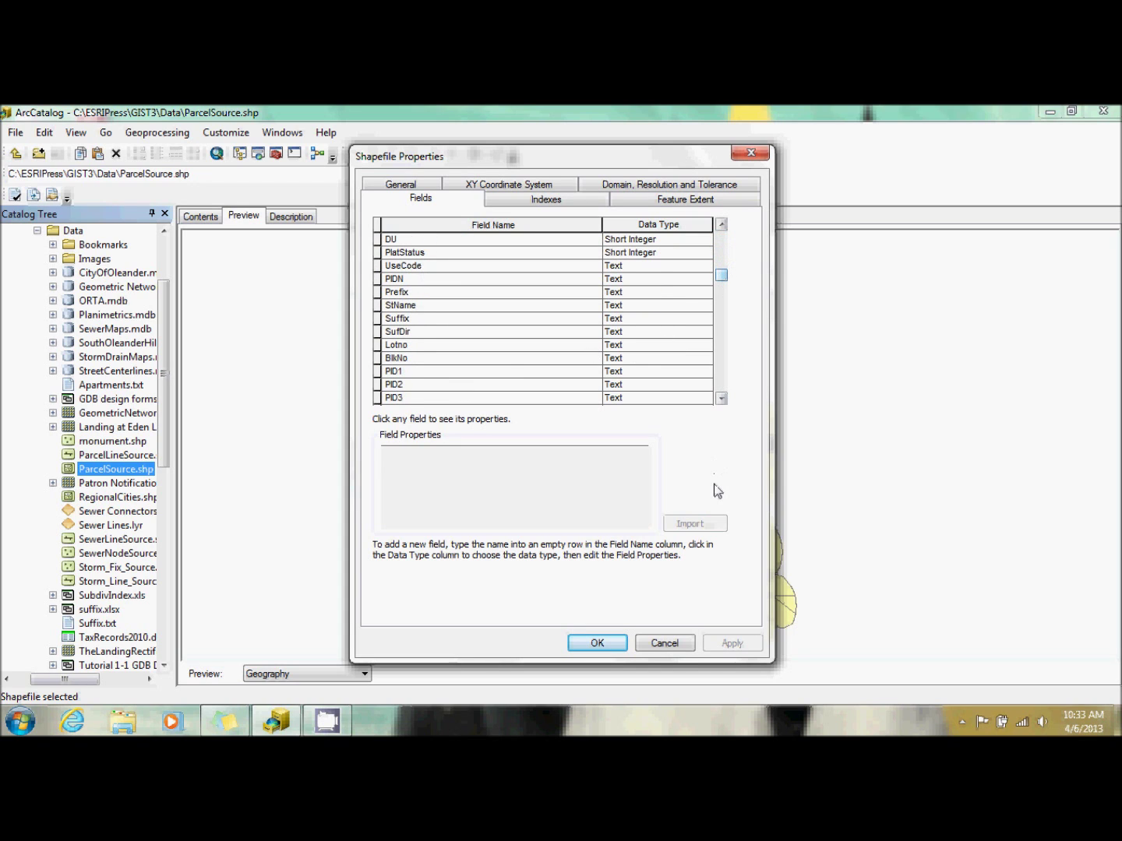
left_click_drag(725, 277, 726, 346)
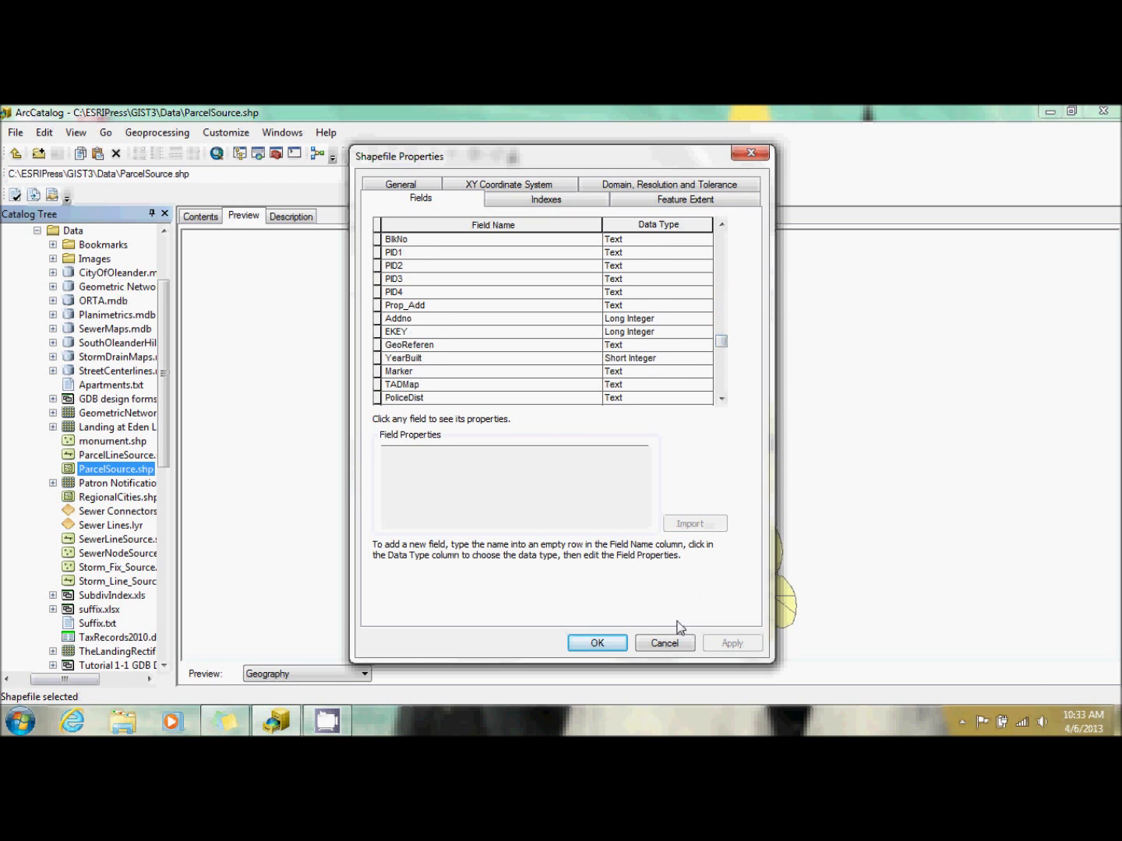
left_click(662, 643)
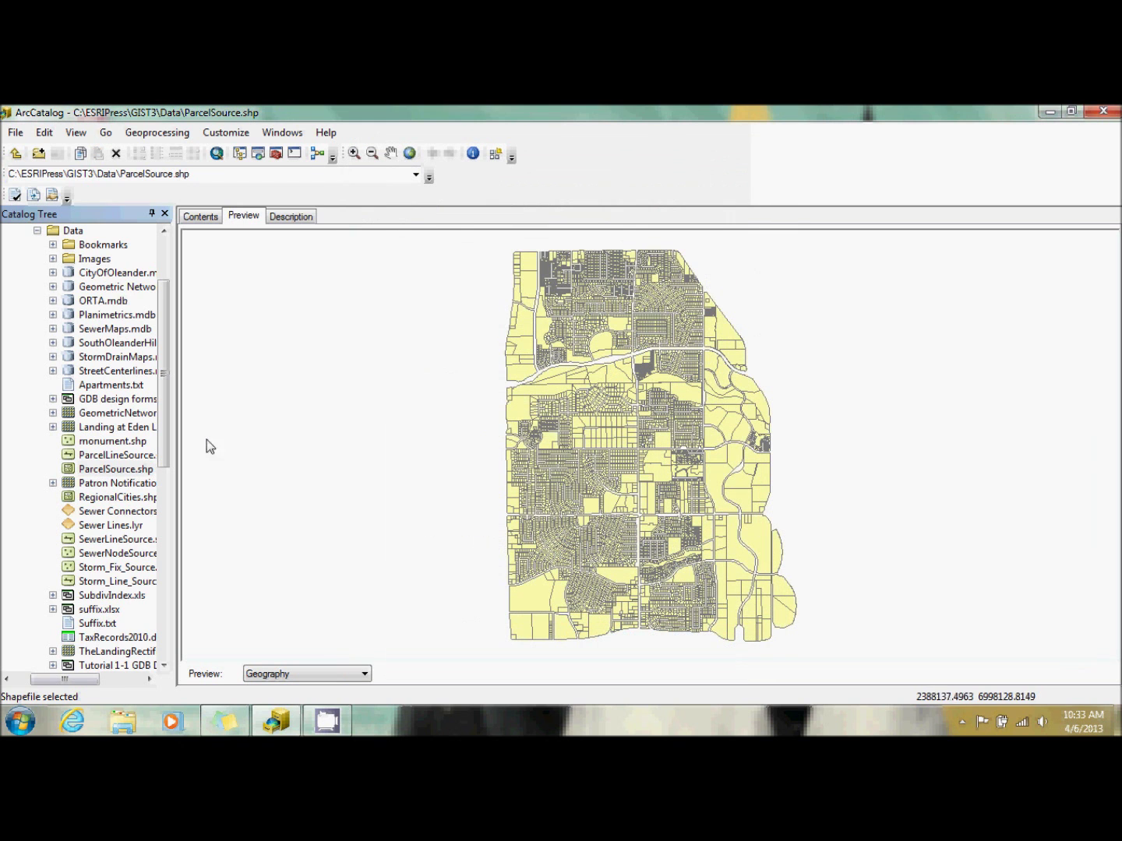
Preview the attribute table of ParcelSource.shp and look through its parcel records
right_click(113, 470)
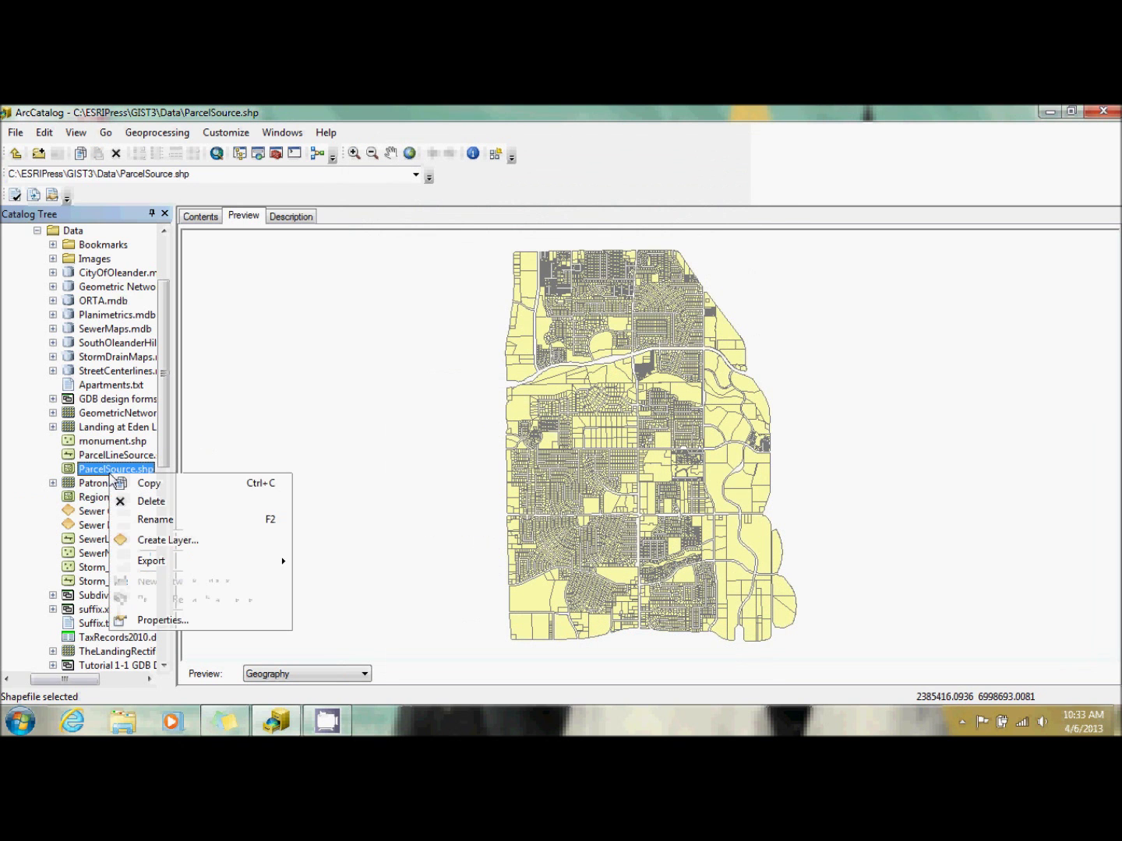
left_click(362, 673)
left_click(332, 690)
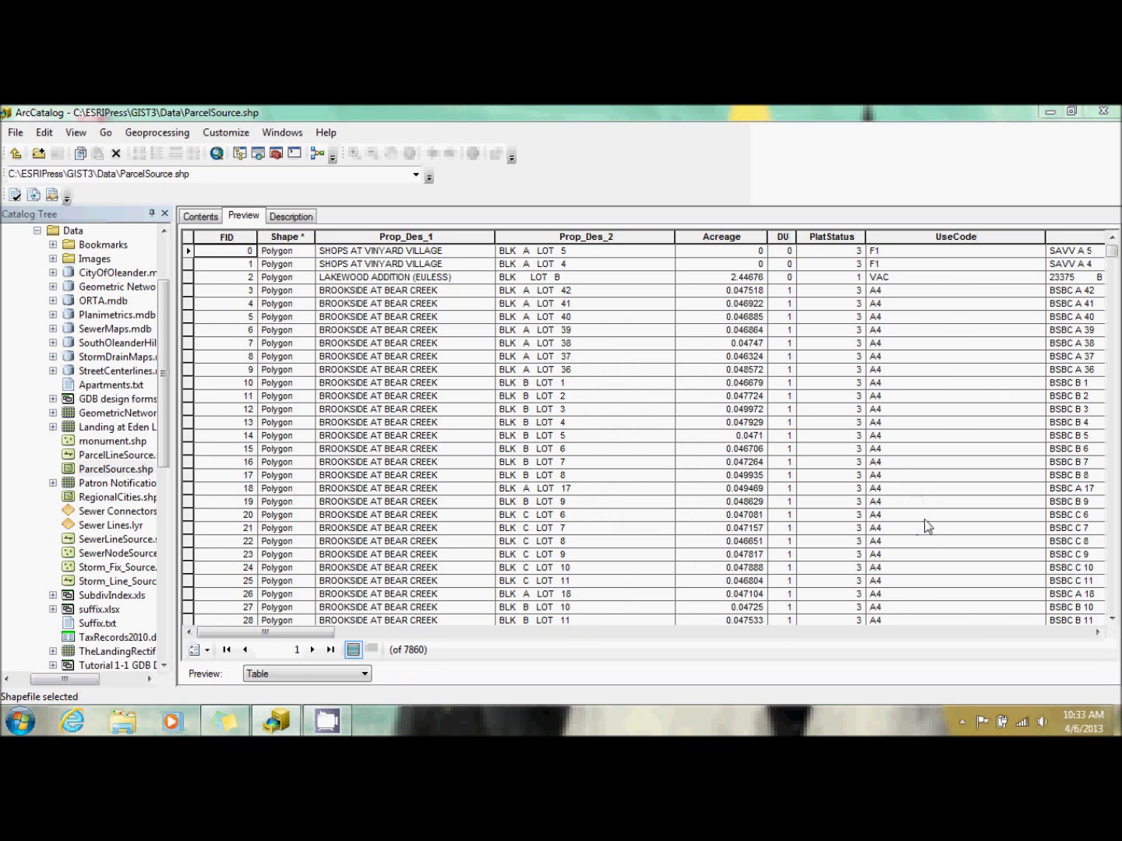
mouse_move(1115, 249)
left_mouse_down()
mouse_move(1116, 305)
mouse_move(1114, 257)
left_mouse_up()
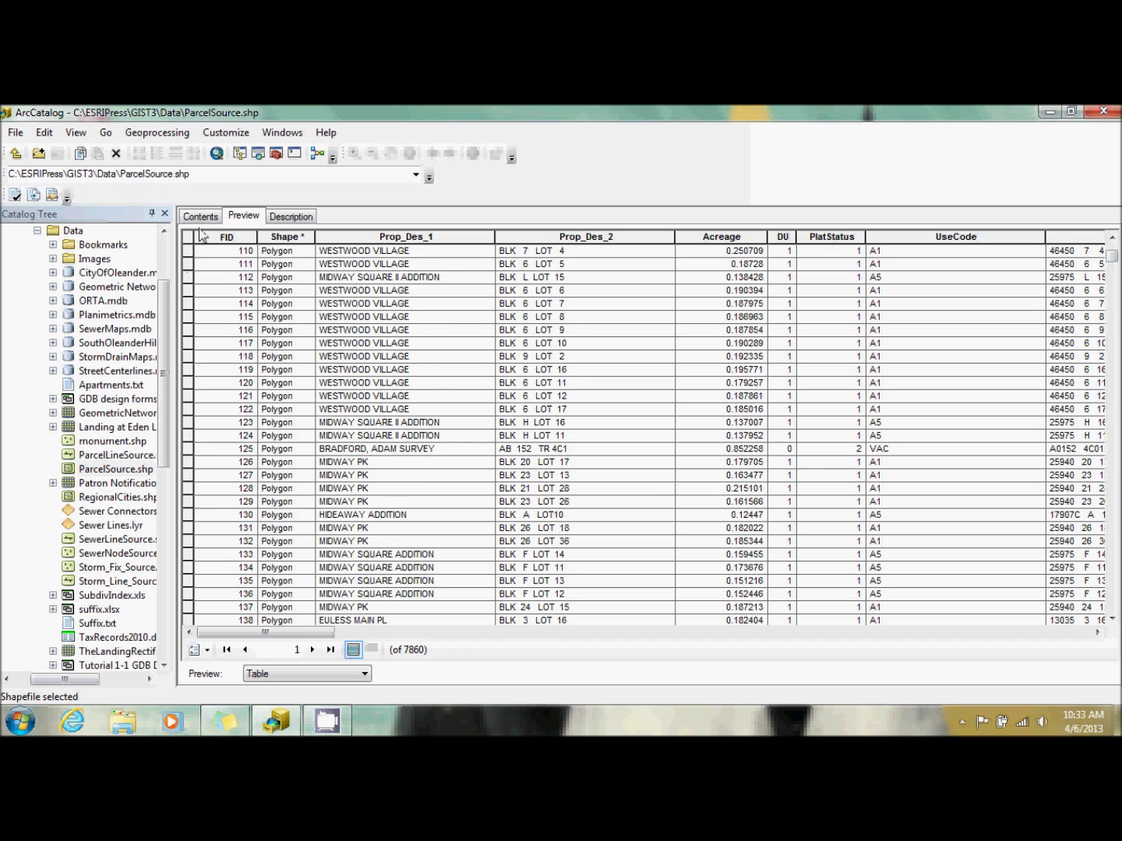
left_click(205, 217)
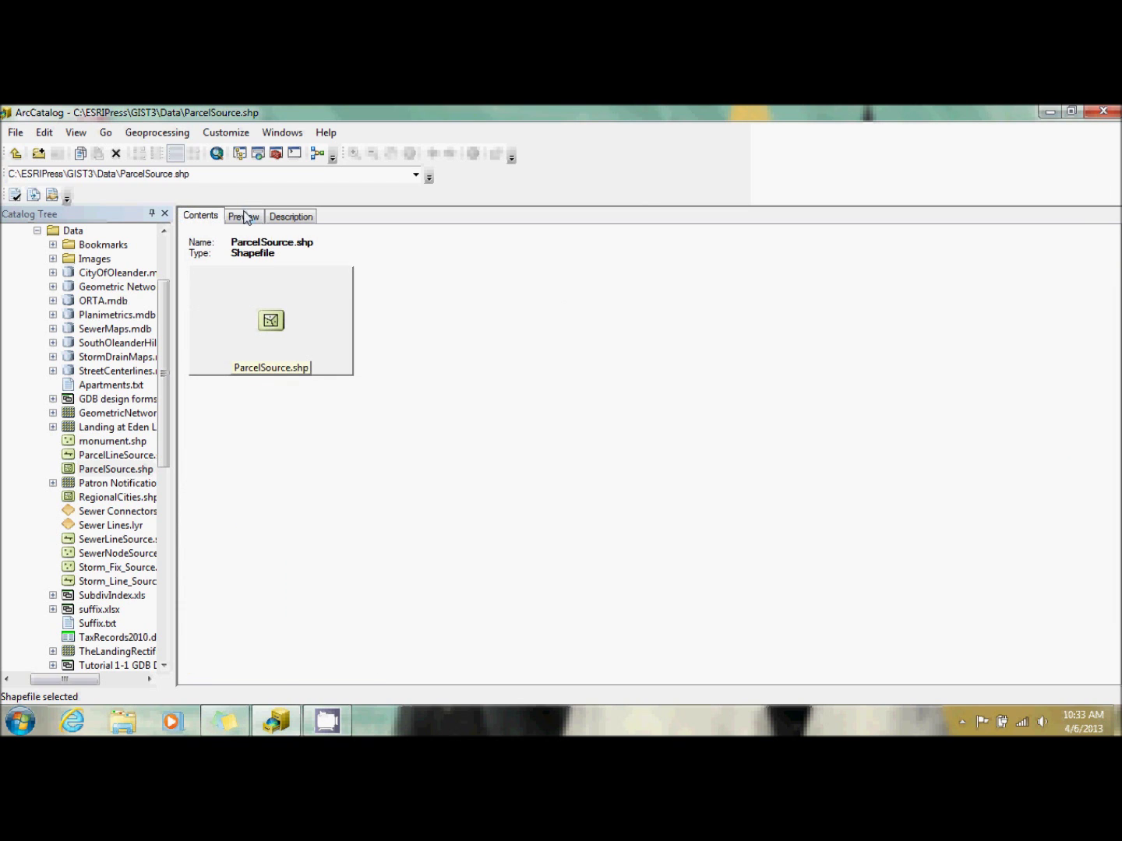
left_click(243, 215)
left_click(319, 674)
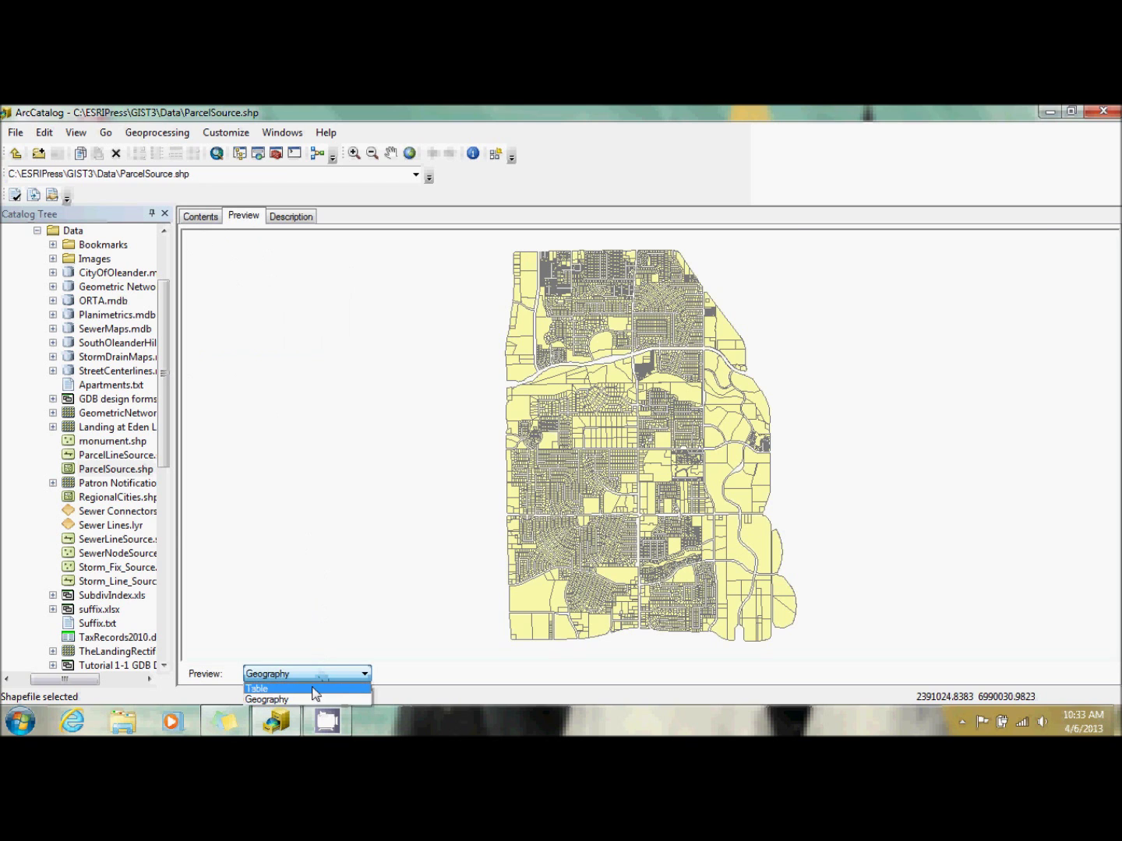
left_click(316, 689)
Collapse the Data folder and create a new folder named Backup inside MyAnswers
left_click(38, 232)
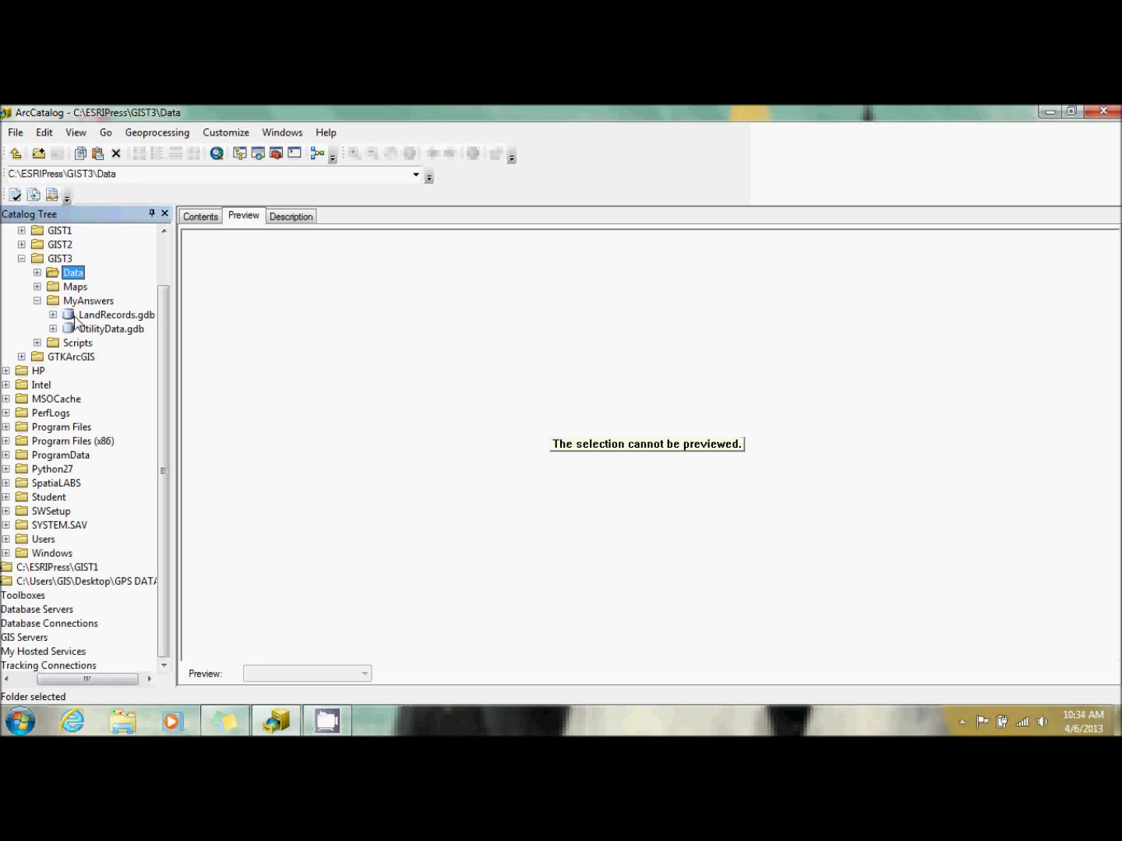
right_click(88, 301)
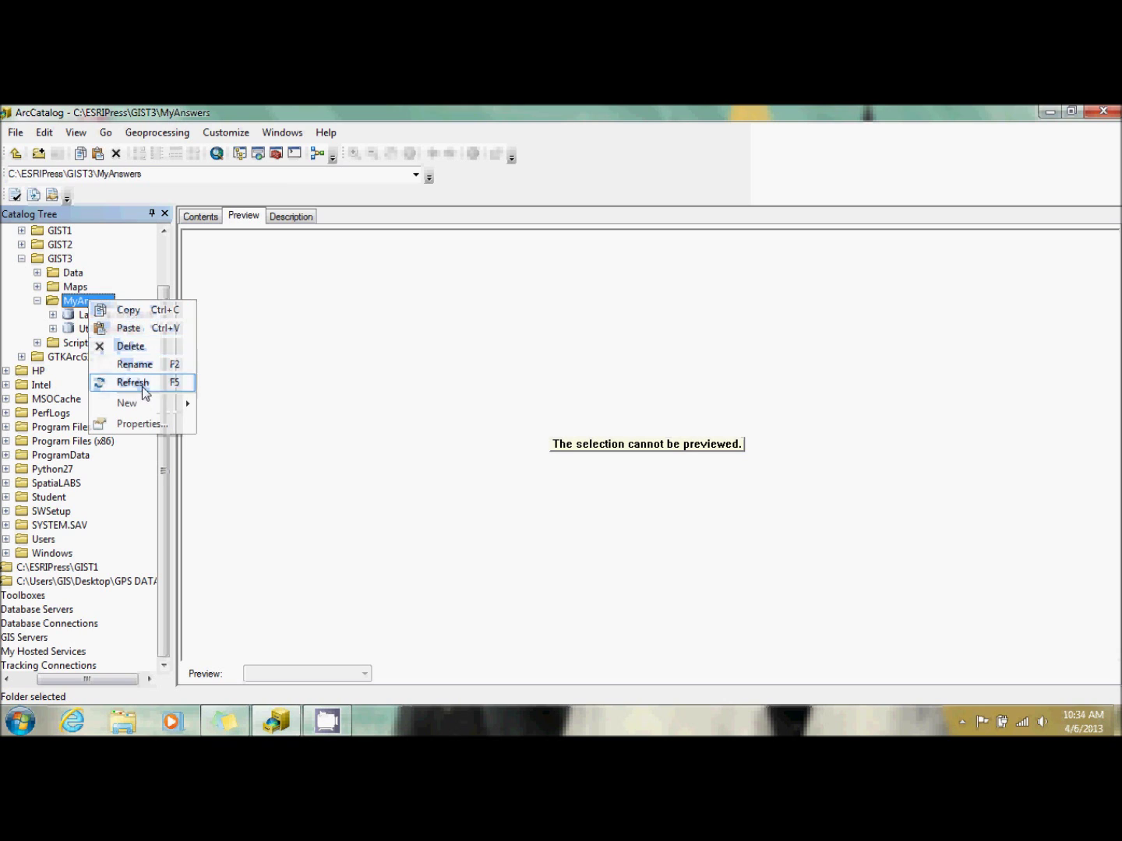
mouse_move(145, 405)
left_click(215, 403)
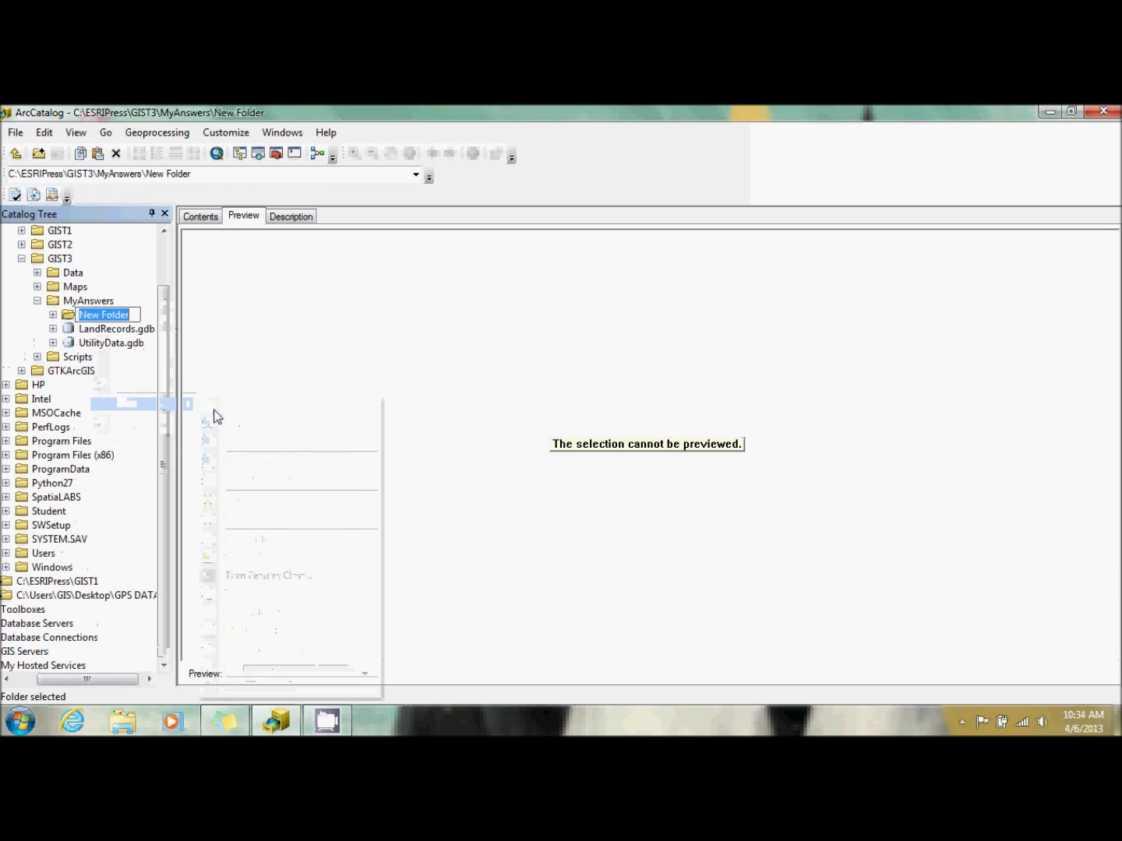
type("Backup")
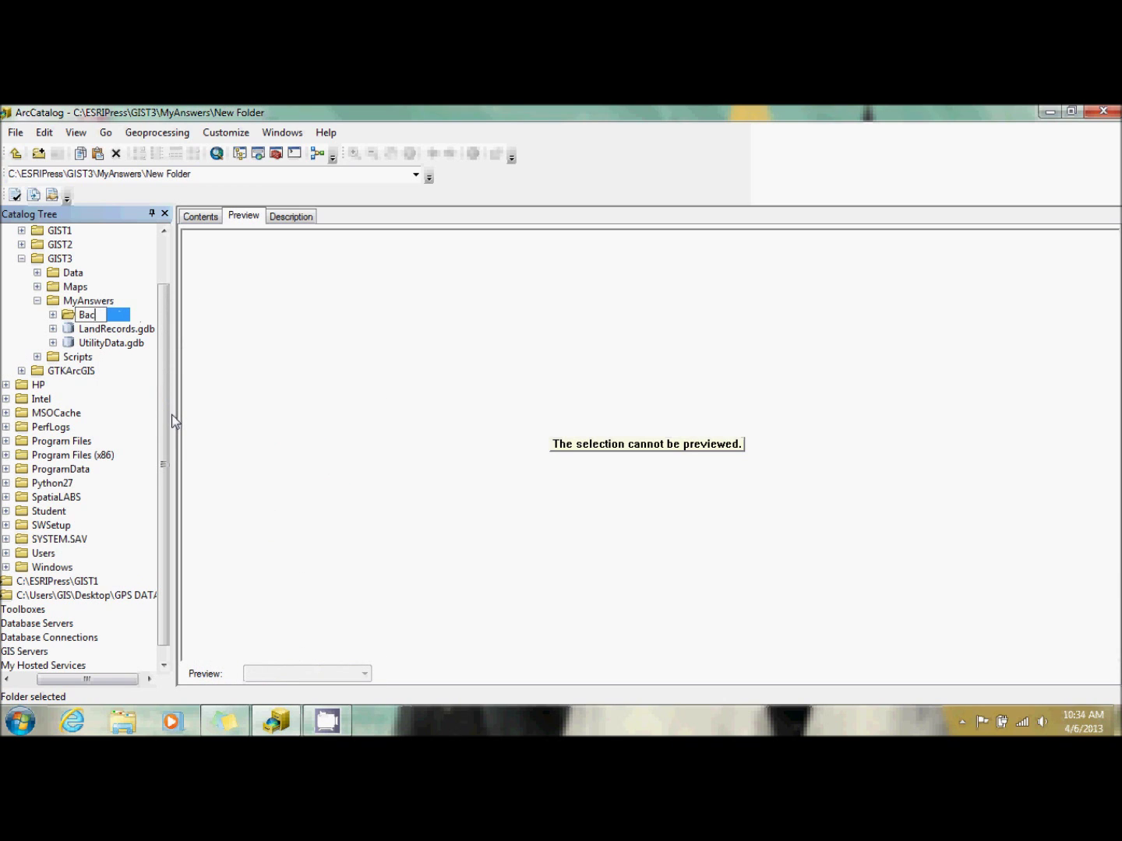
key("Return")
Copy LandRecords.gdb from MyAnswers into the Backup folder and check the folder's contents
left_click(95, 360)
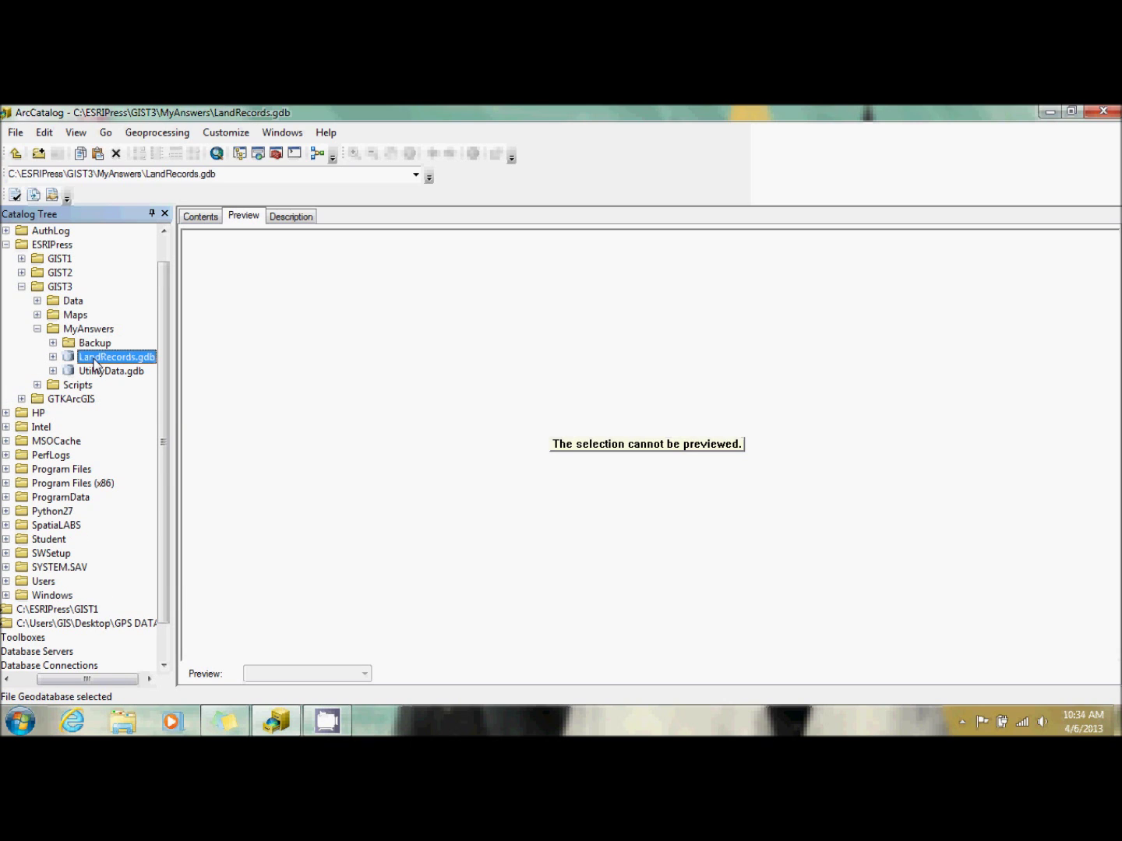
right_click(96, 365)
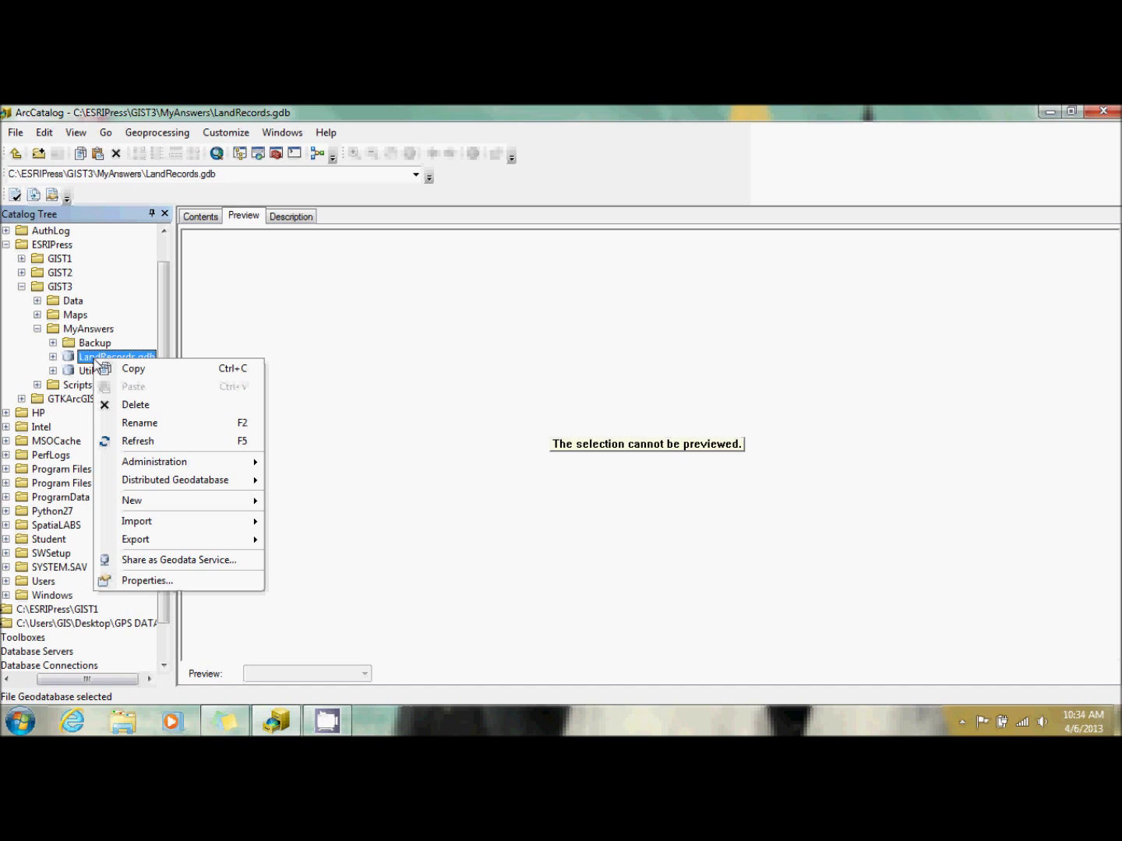
left_click(155, 368)
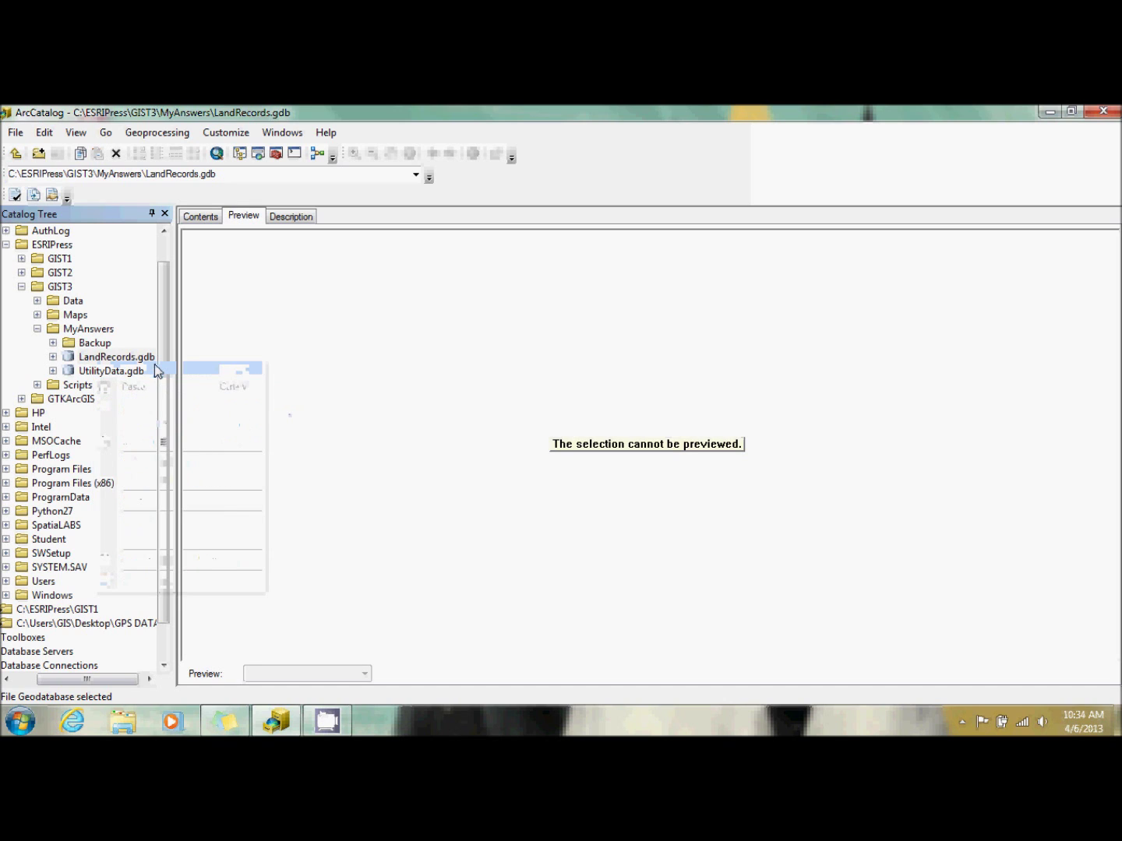
left_click(95, 344)
right_click(95, 344)
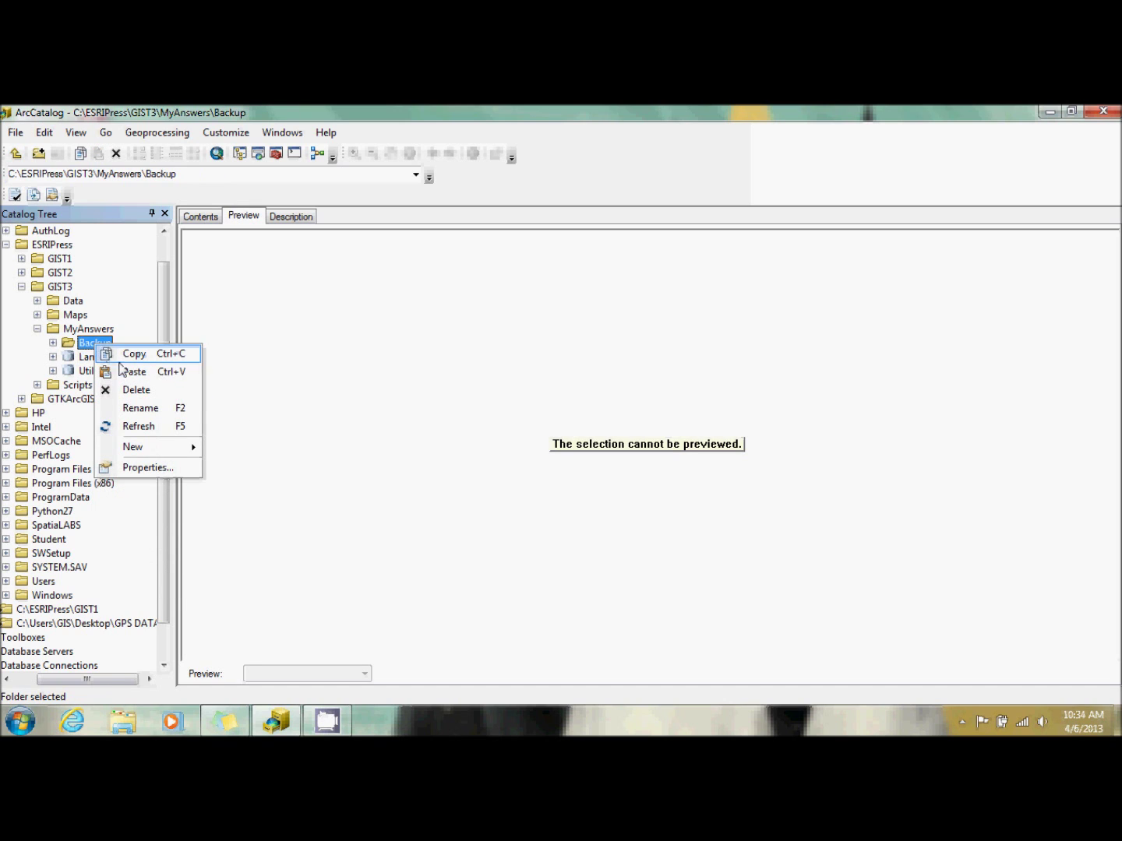
left_click(150, 372)
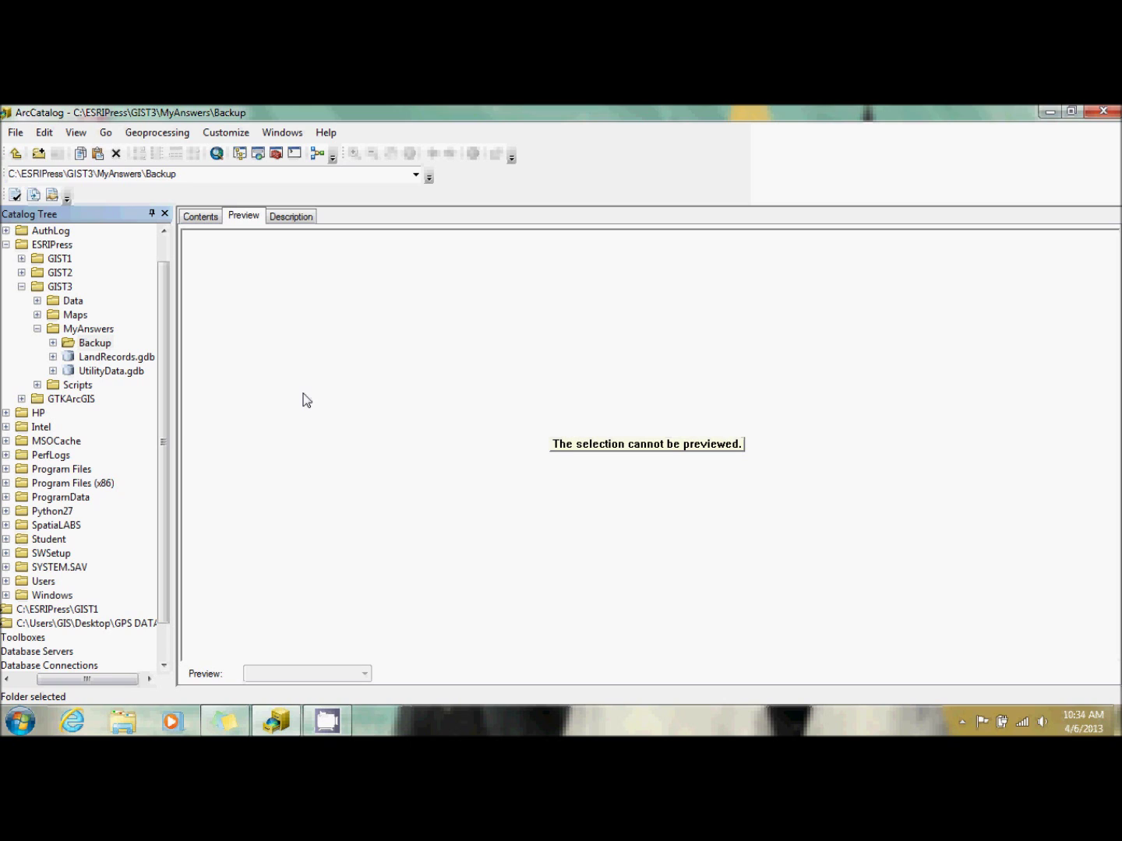
left_click(83, 343)
left_click(191, 217)
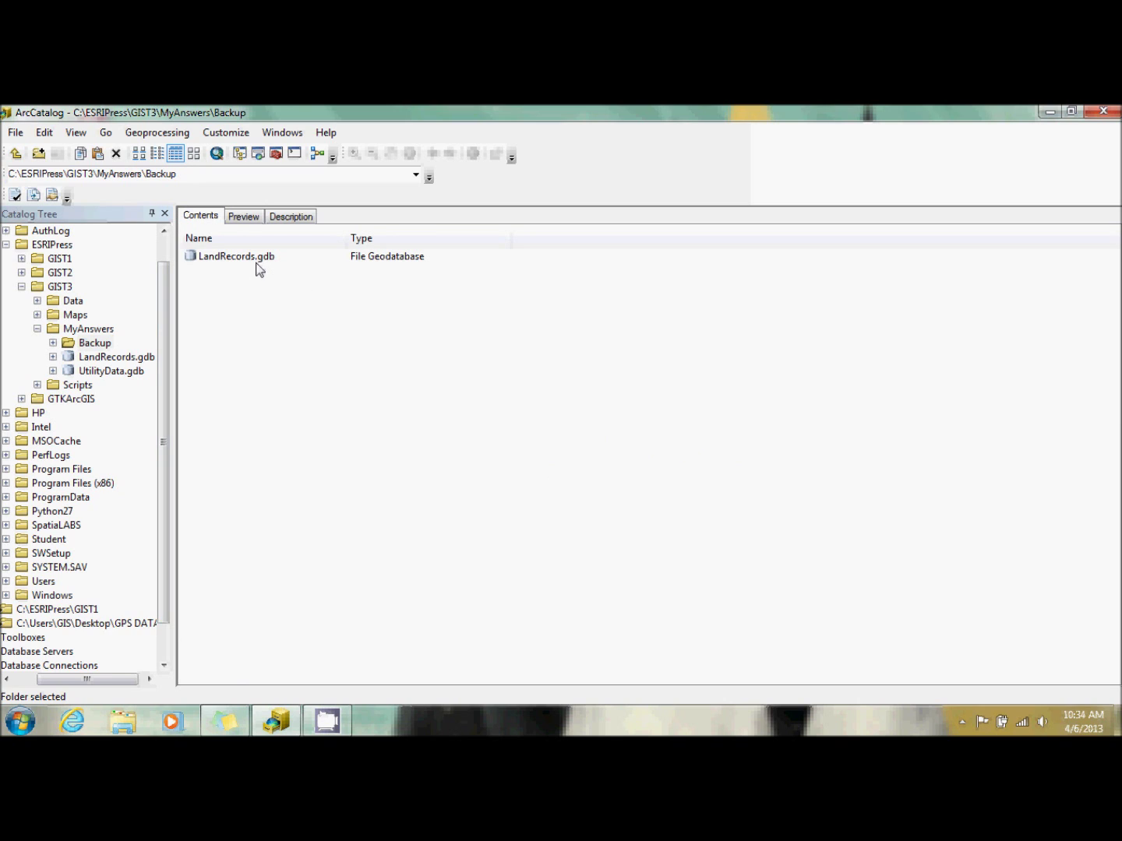
Start the Simple Data Loader for the Parcels feature class in the PropertyData dataset of LandRecords.gdb and advance to the source data page
left_click(106, 360)
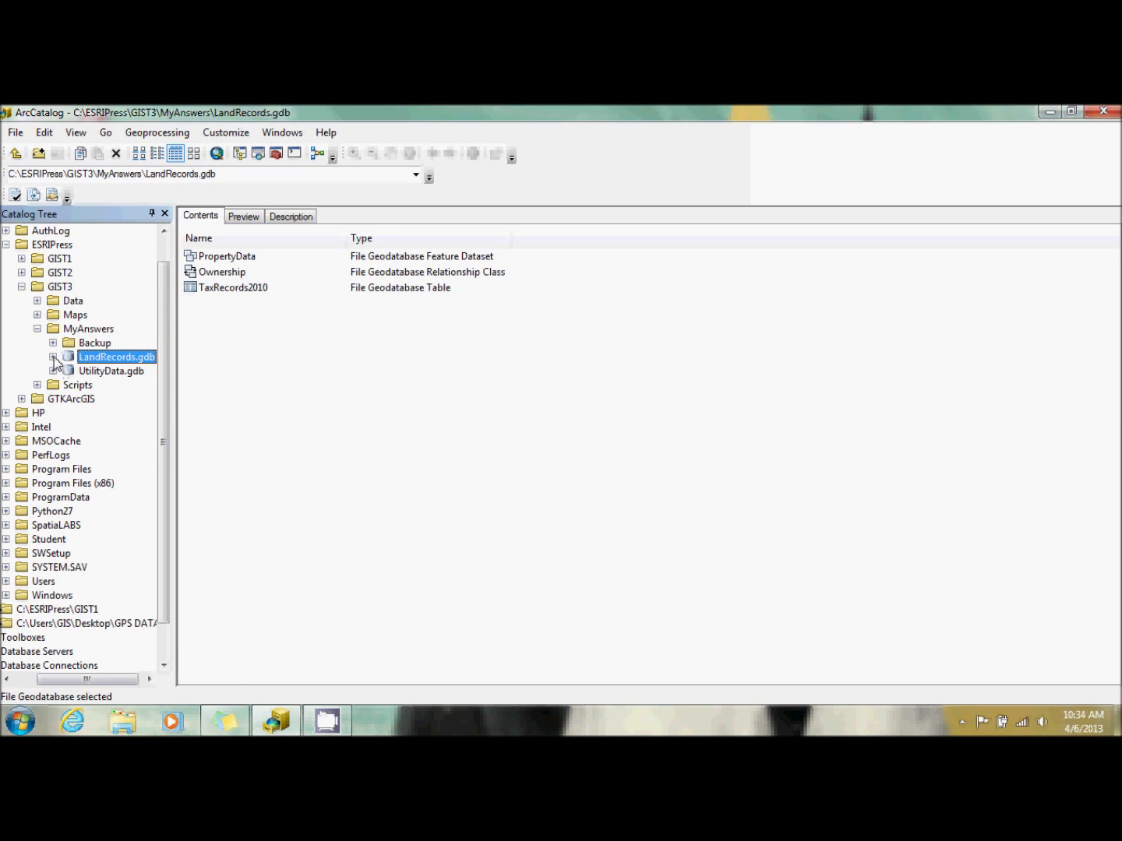
left_click(52, 357)
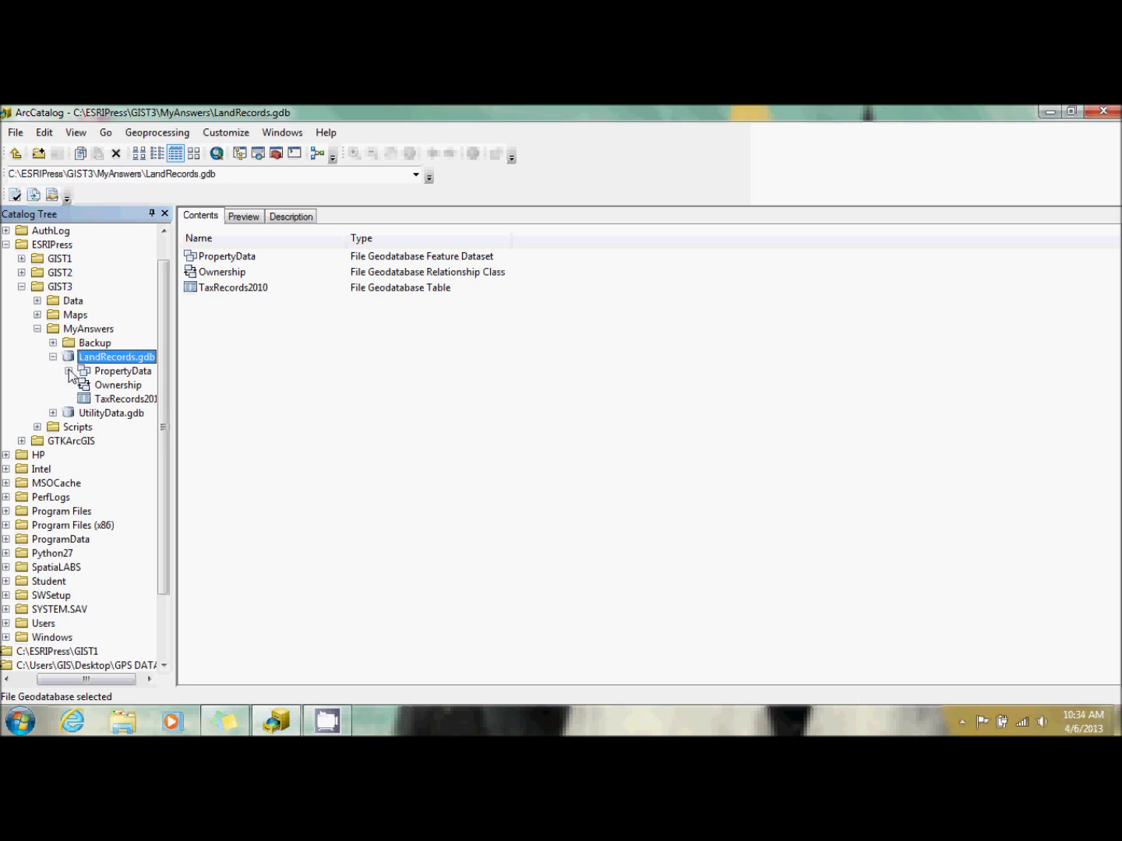
left_click(67, 372)
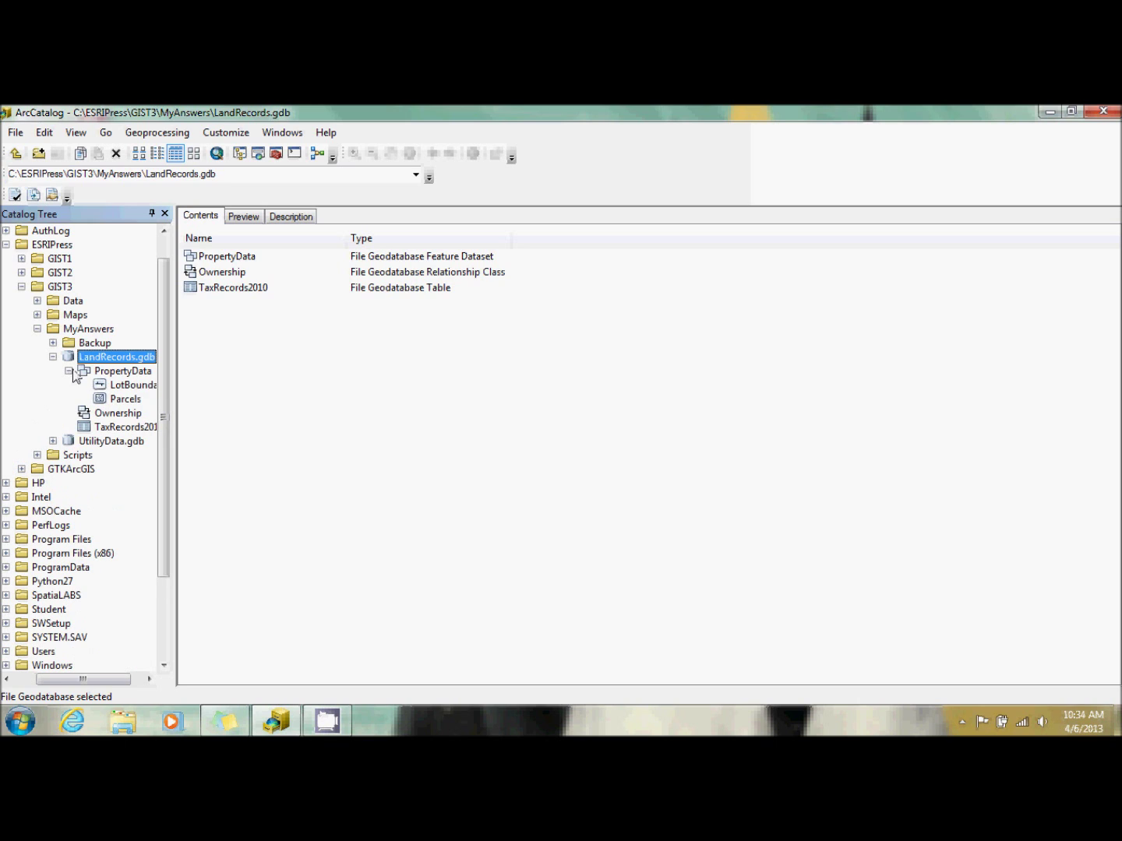
left_click(118, 401)
right_click(117, 402)
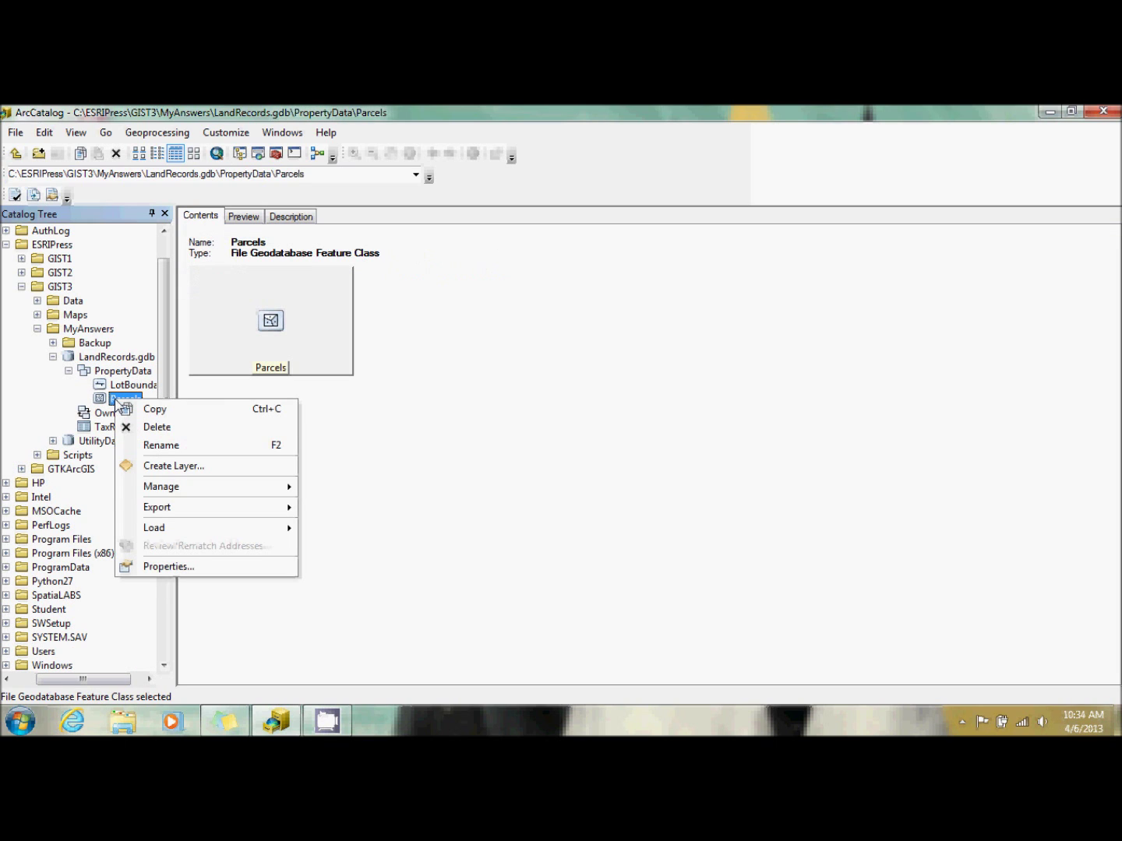
mouse_move(226, 528)
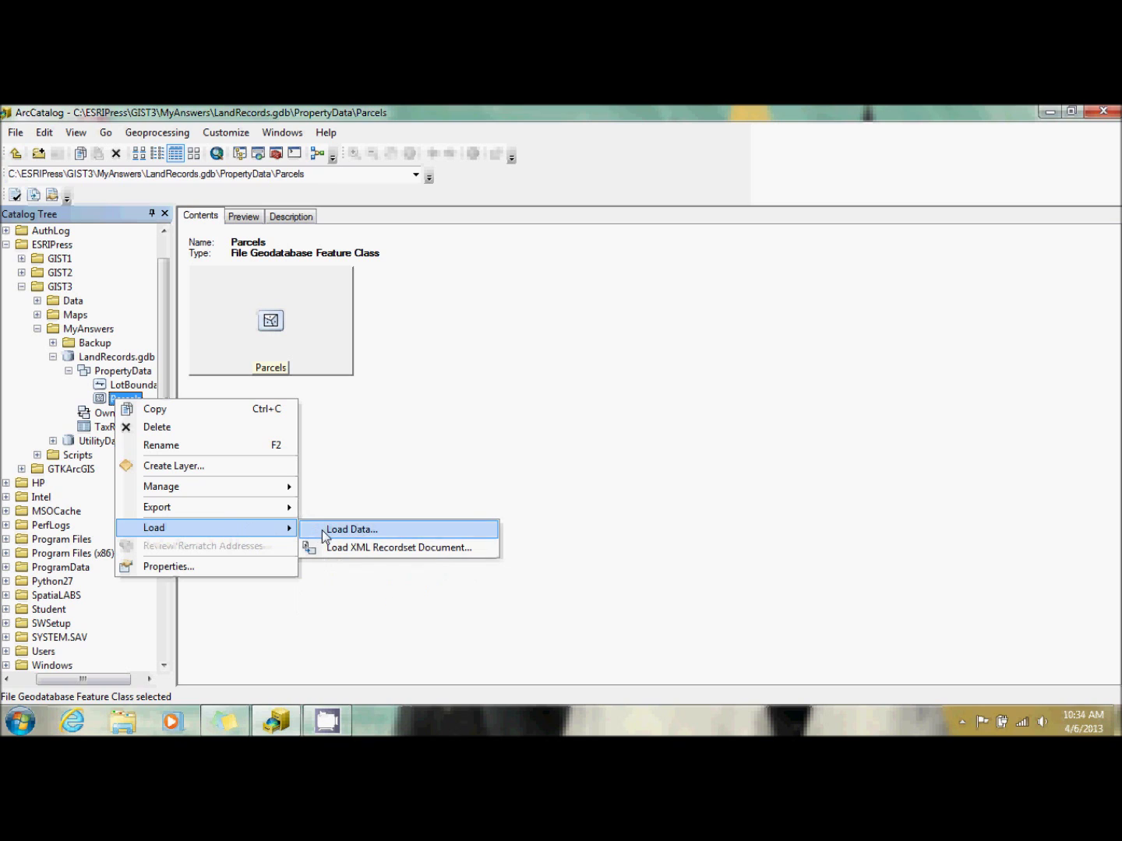
left_click(321, 530)
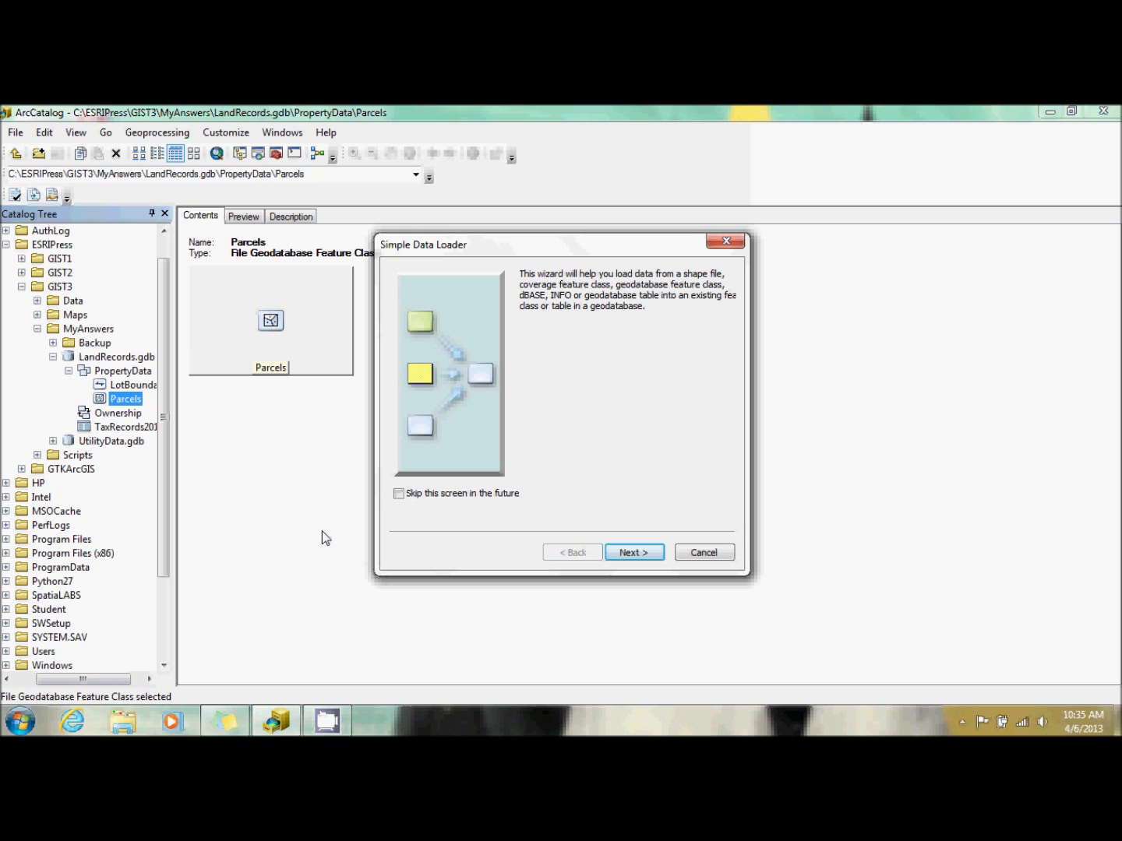
left_click(645, 550)
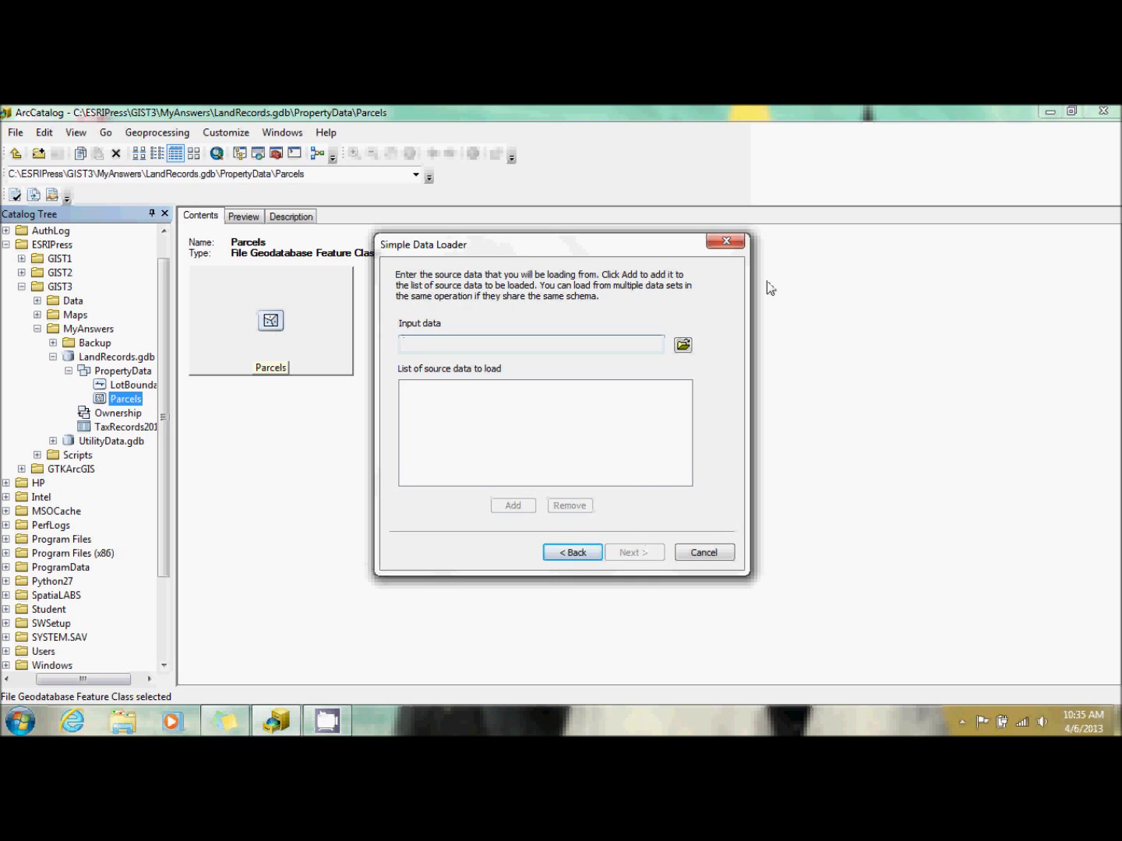
Add ParcelSource.shp from the GIST3 Data folder to the list of source data to load
left_click(683, 345)
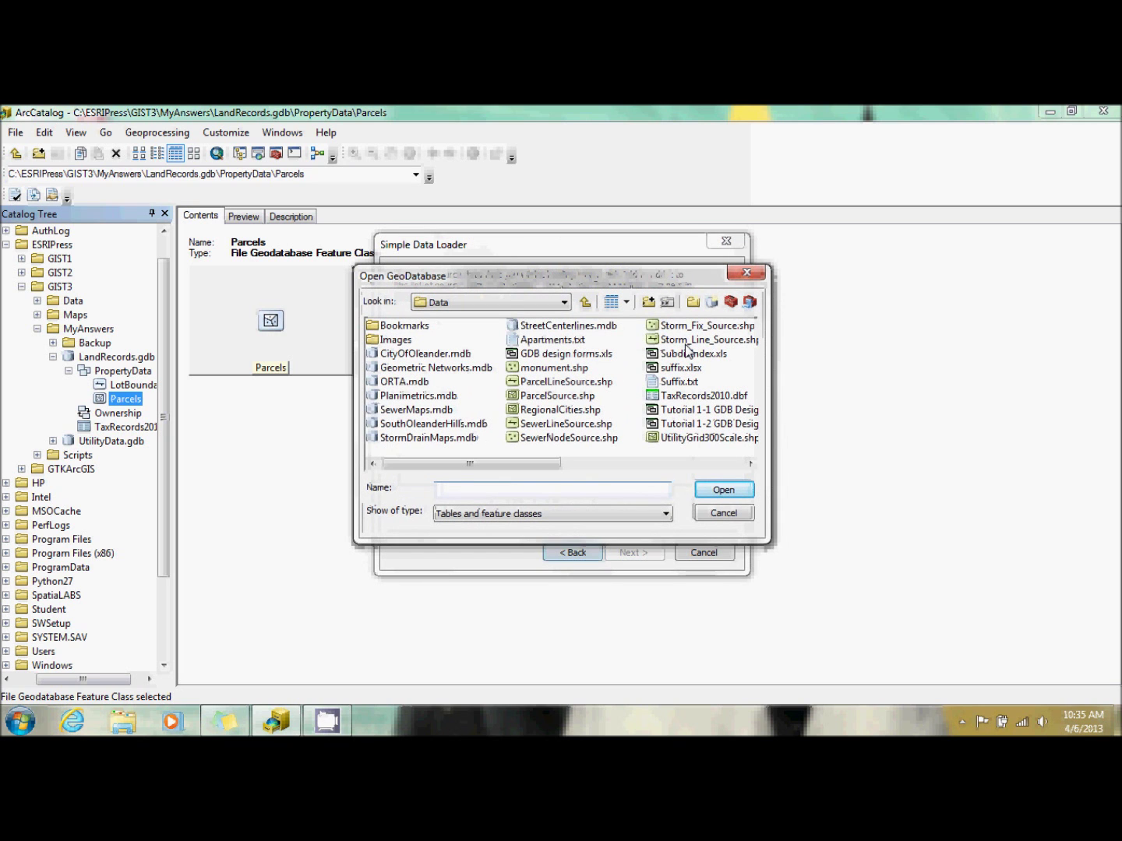
left_click(499, 304)
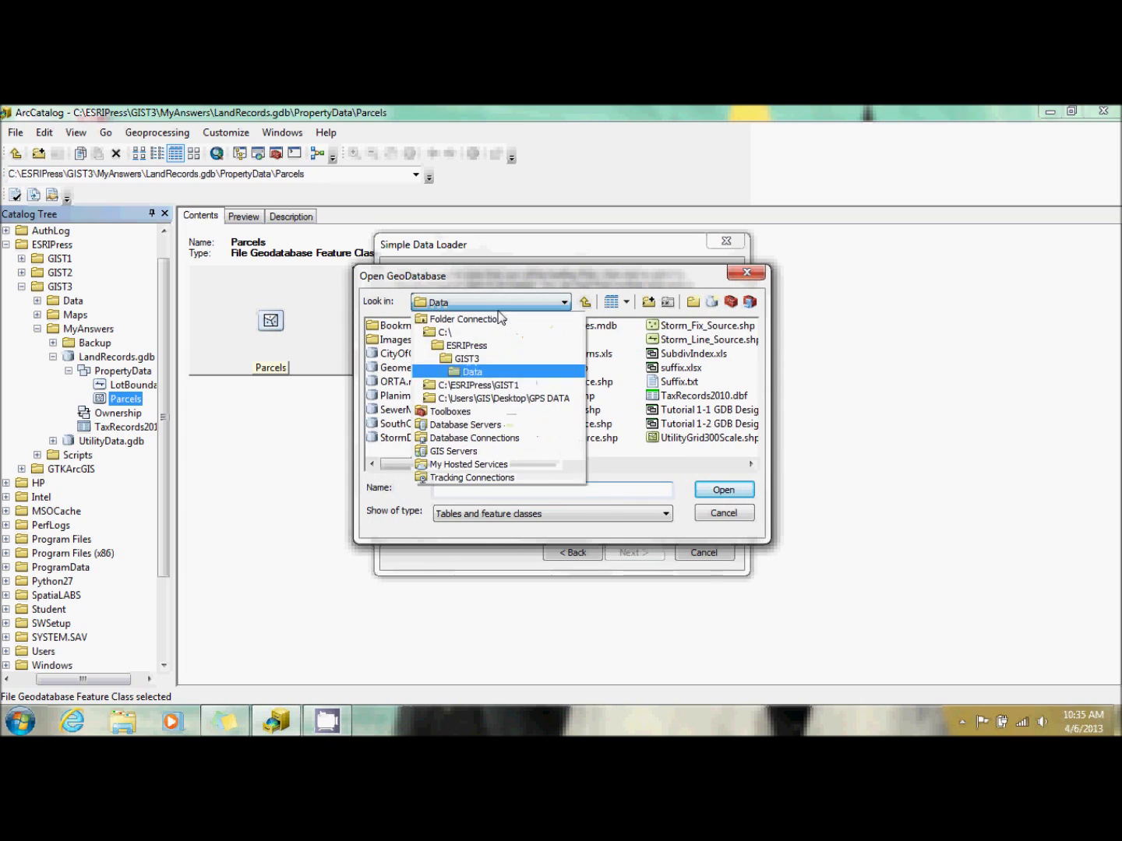
left_click(470, 371)
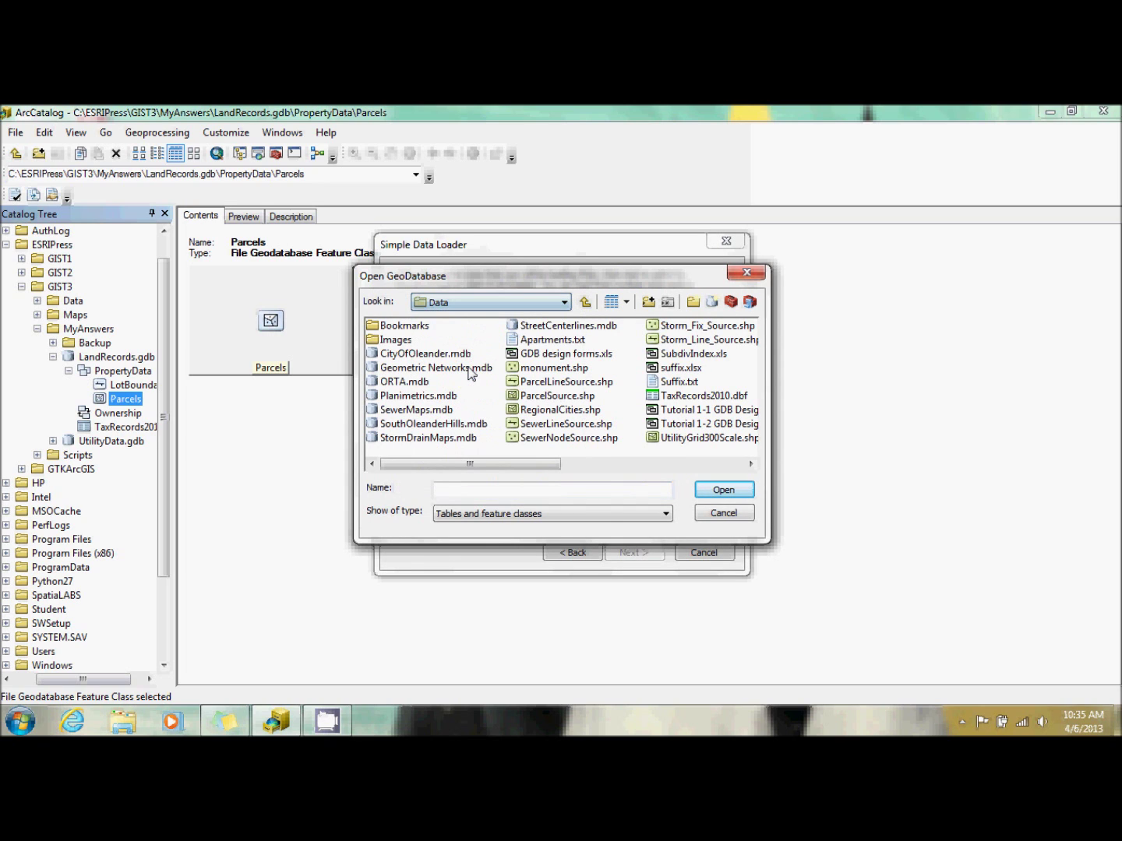
left_click(554, 396)
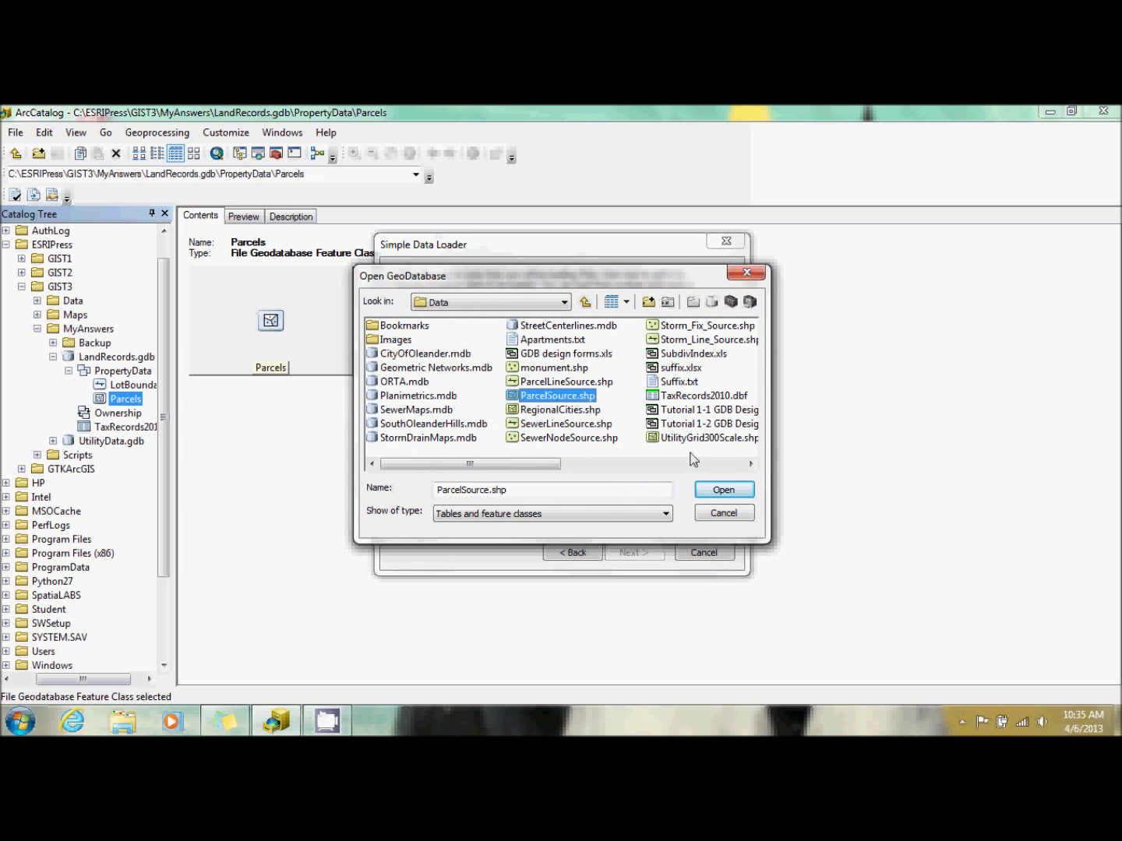
left_click(723, 487)
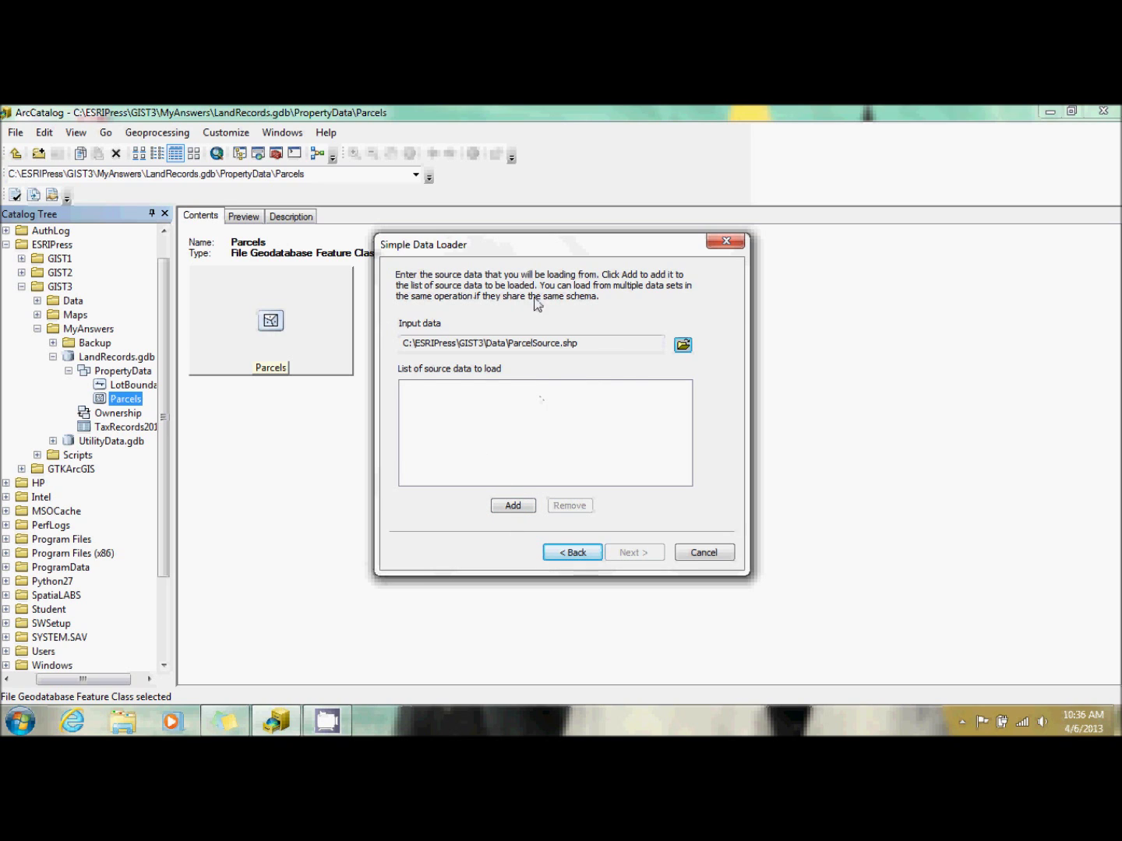
left_click(512, 506)
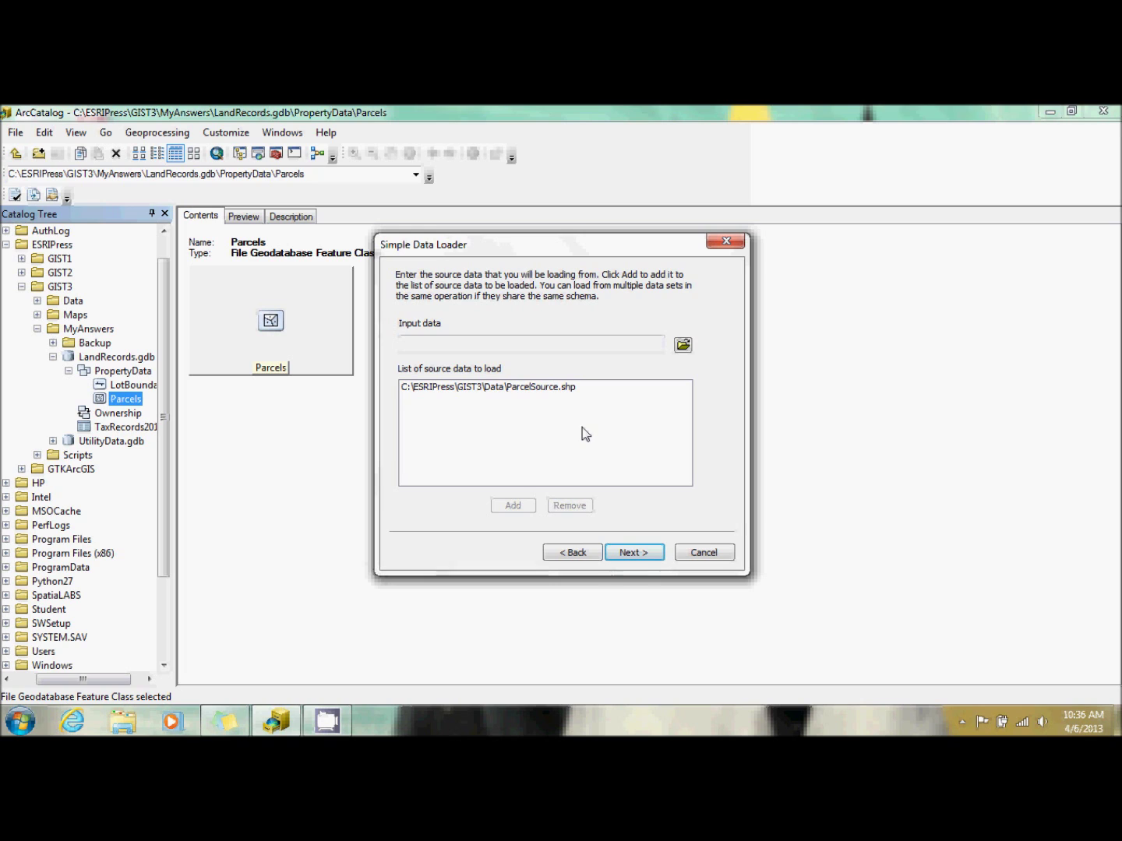
Set the load to place all features into the Platted Property subtype of Parcels and advance to field matching
left_click(640, 553)
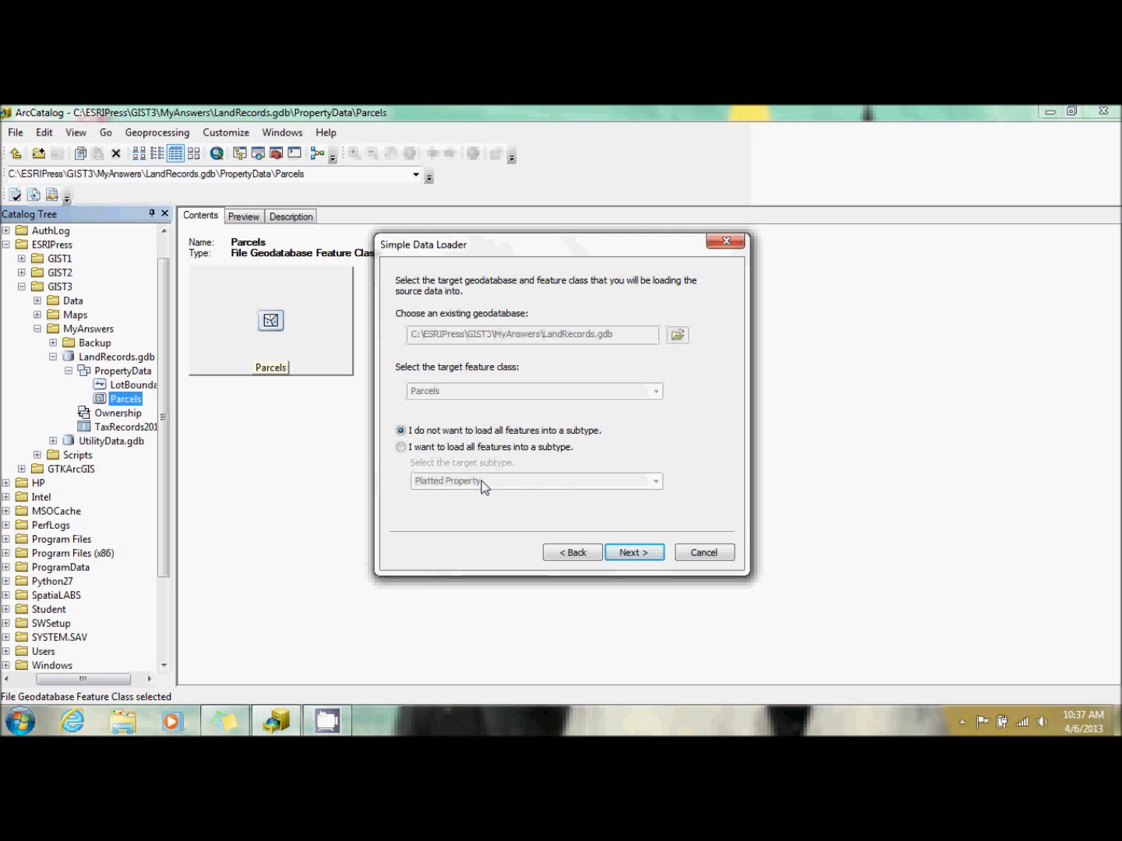
left_click(433, 449)
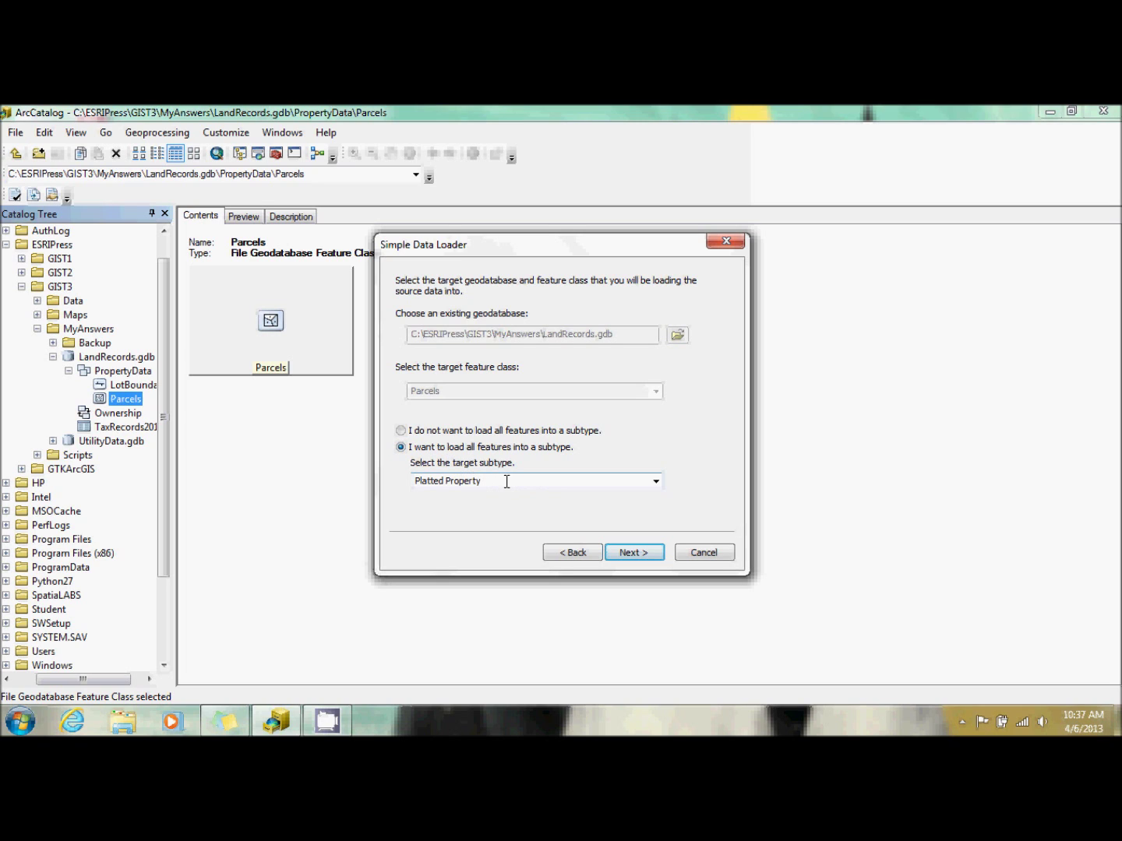
left_click(636, 553)
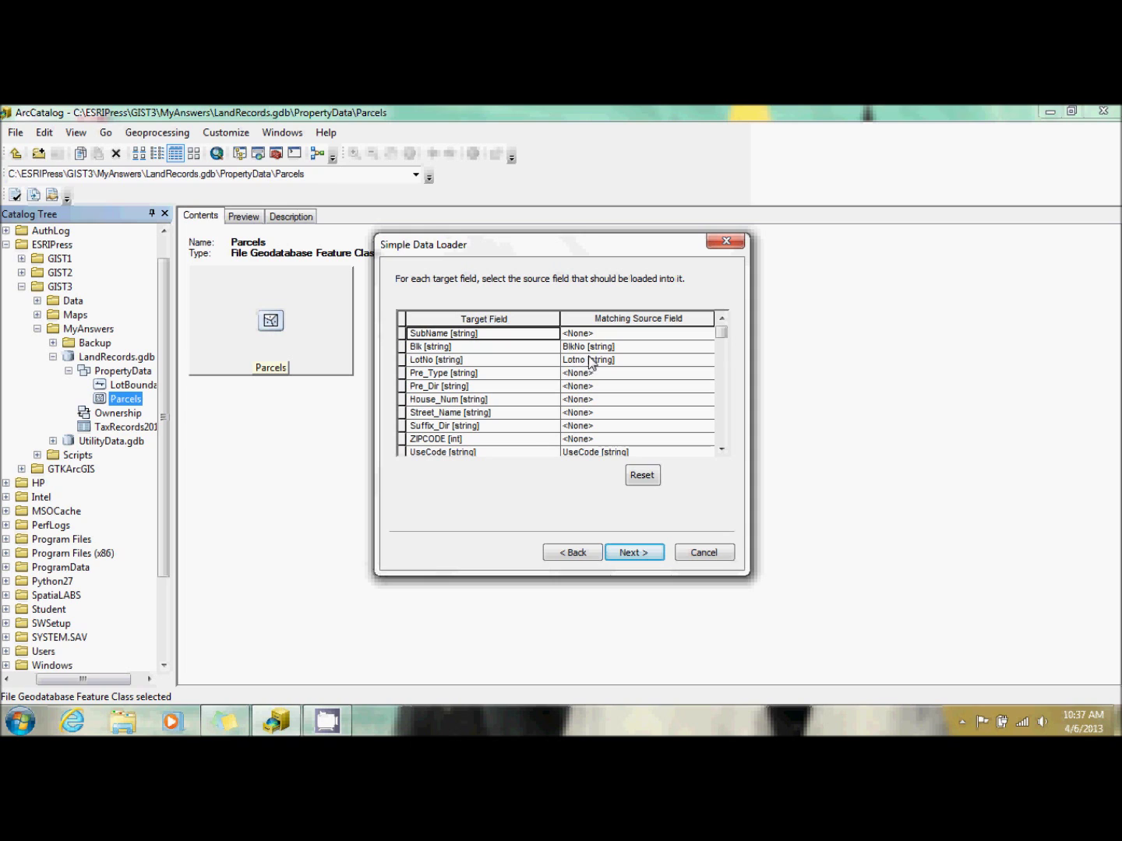
Match target field SubName to source field Prop_Des_1 and Pre_Dir to Prefix
left_click(632, 335)
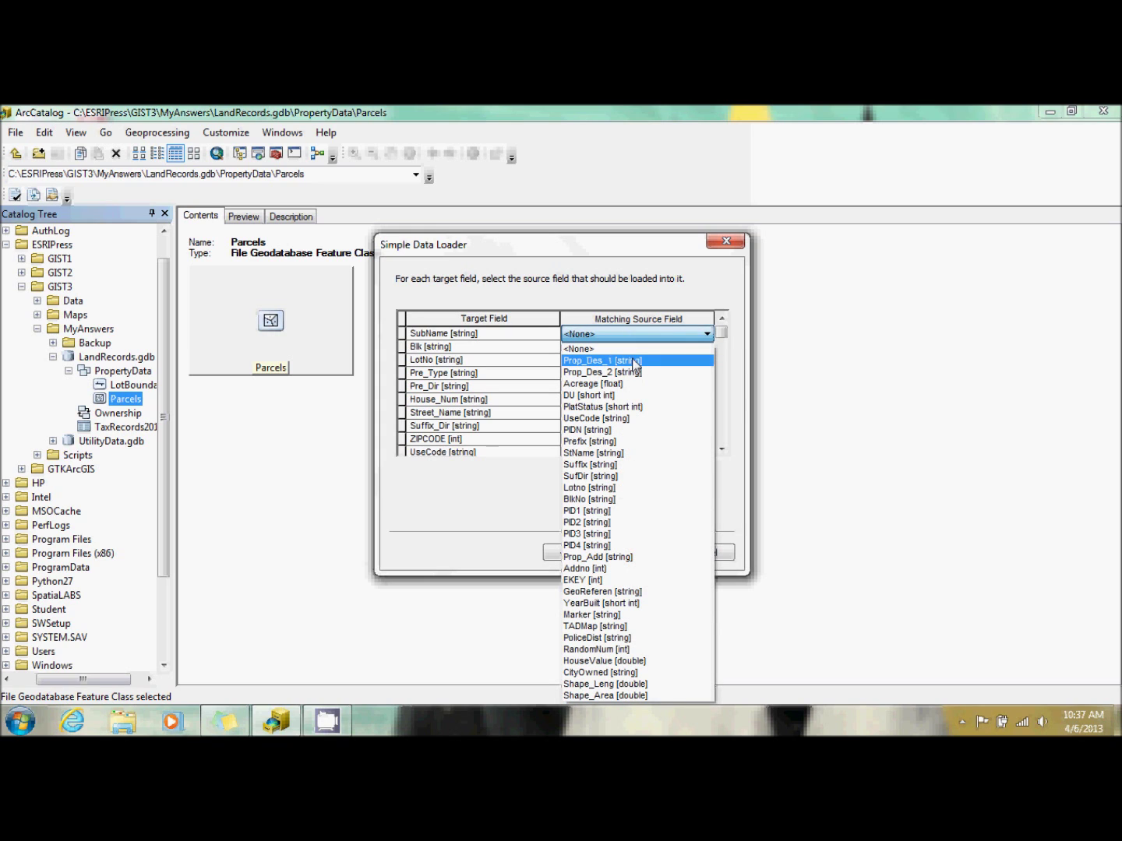
left_click(633, 362)
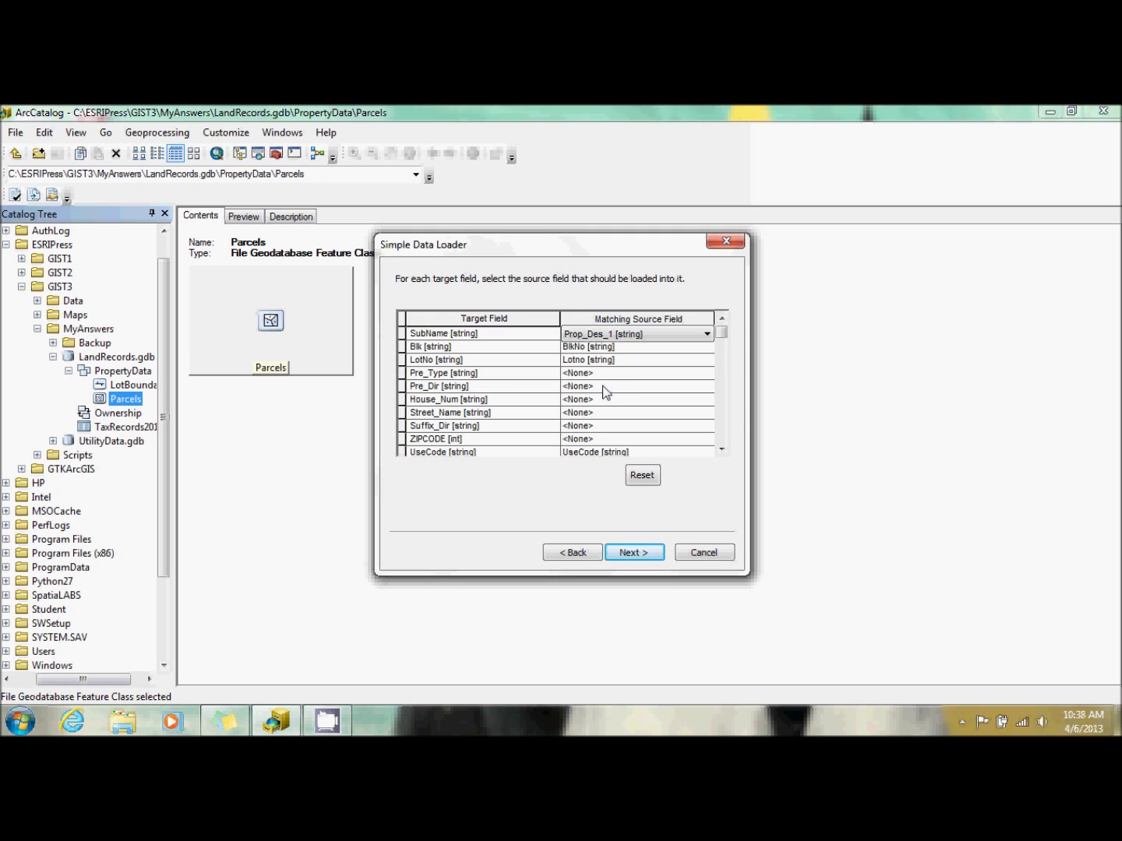
left_click(604, 387)
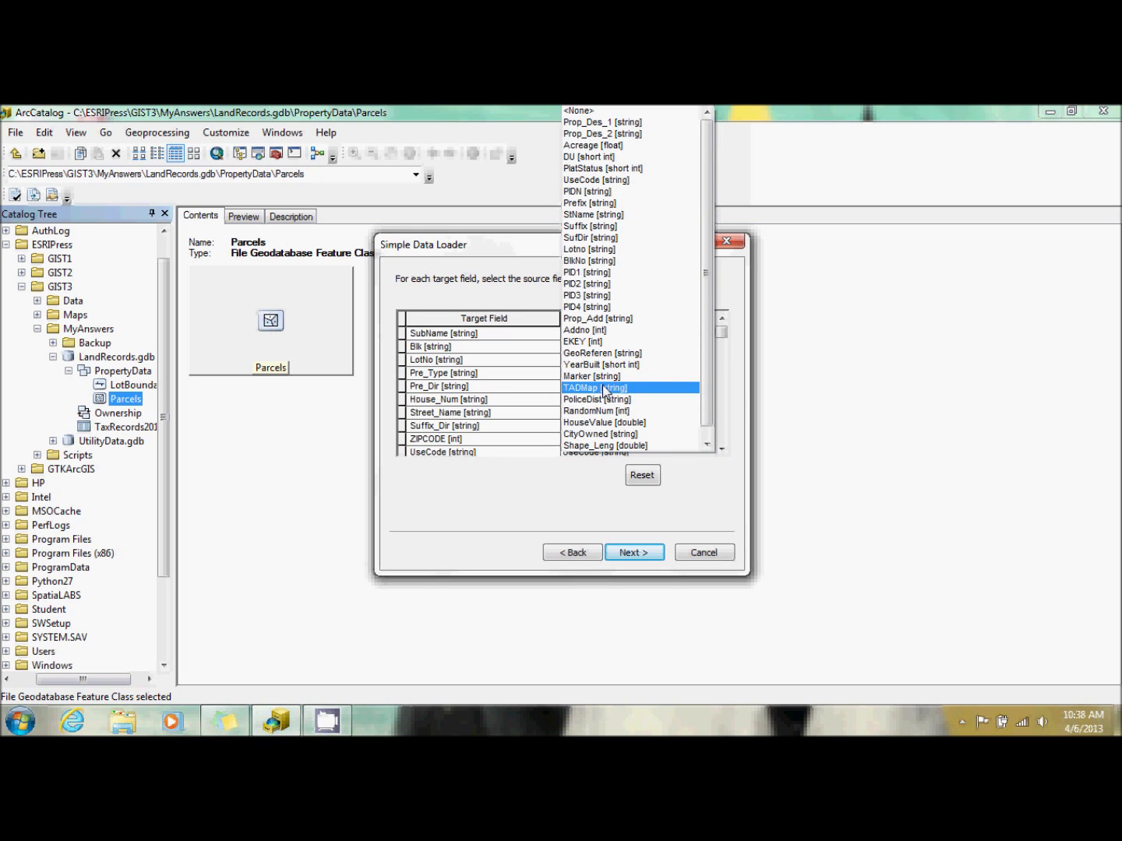
left_click(607, 203)
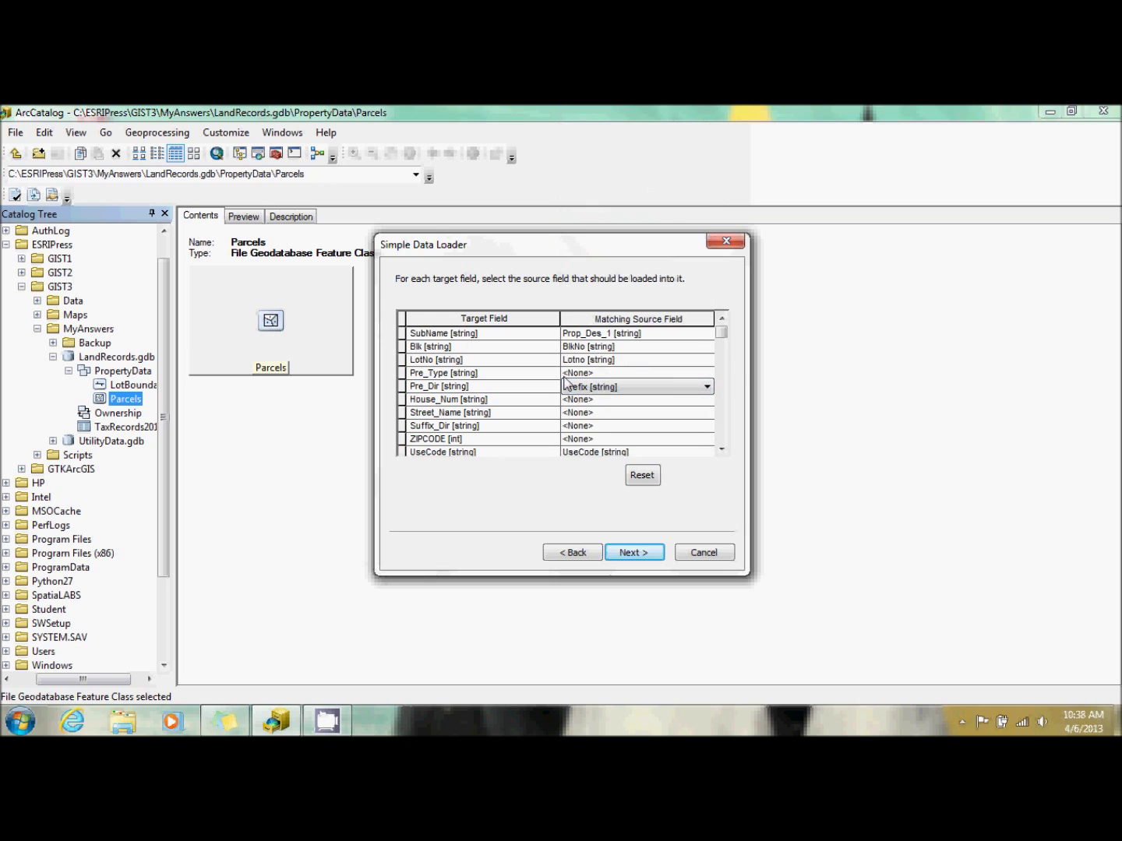
Match target field House_Num to source field Addno and Street_Name to StName
left_click(578, 403)
left_click(707, 399)
left_click(614, 335)
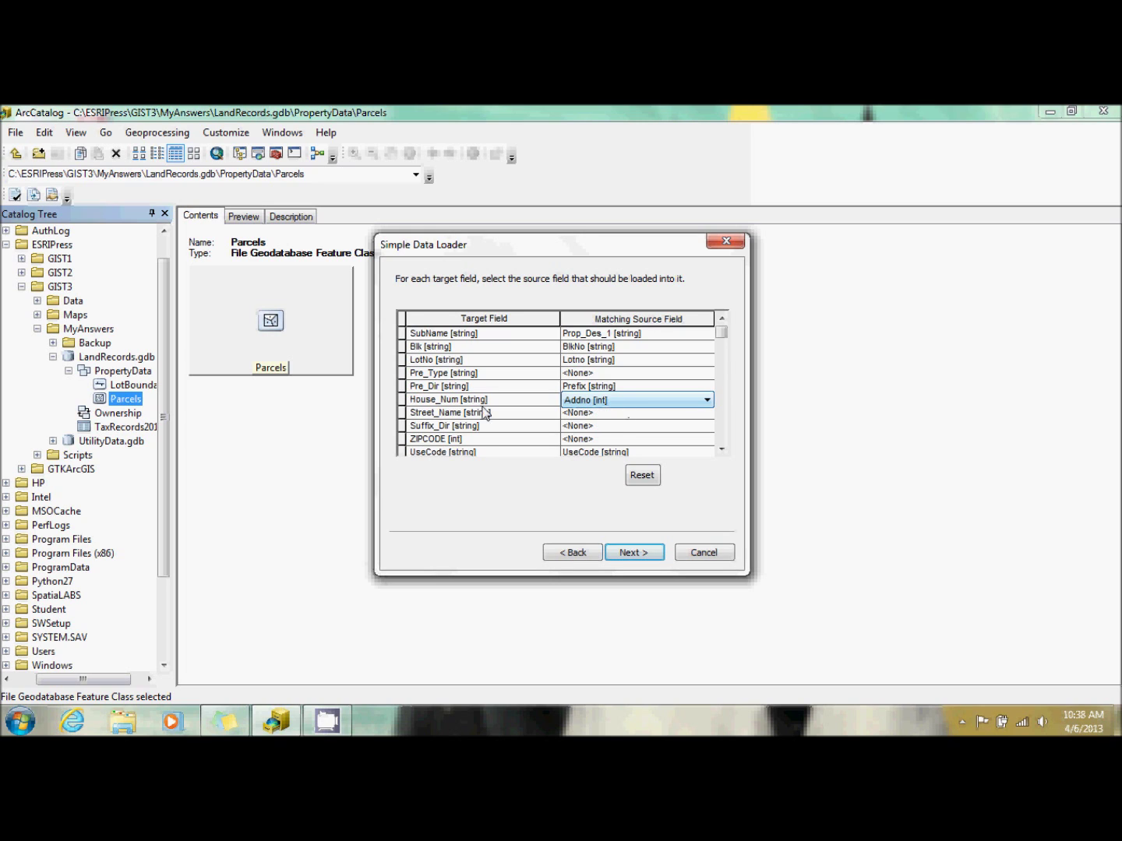
left_click(612, 419)
left_click(608, 416)
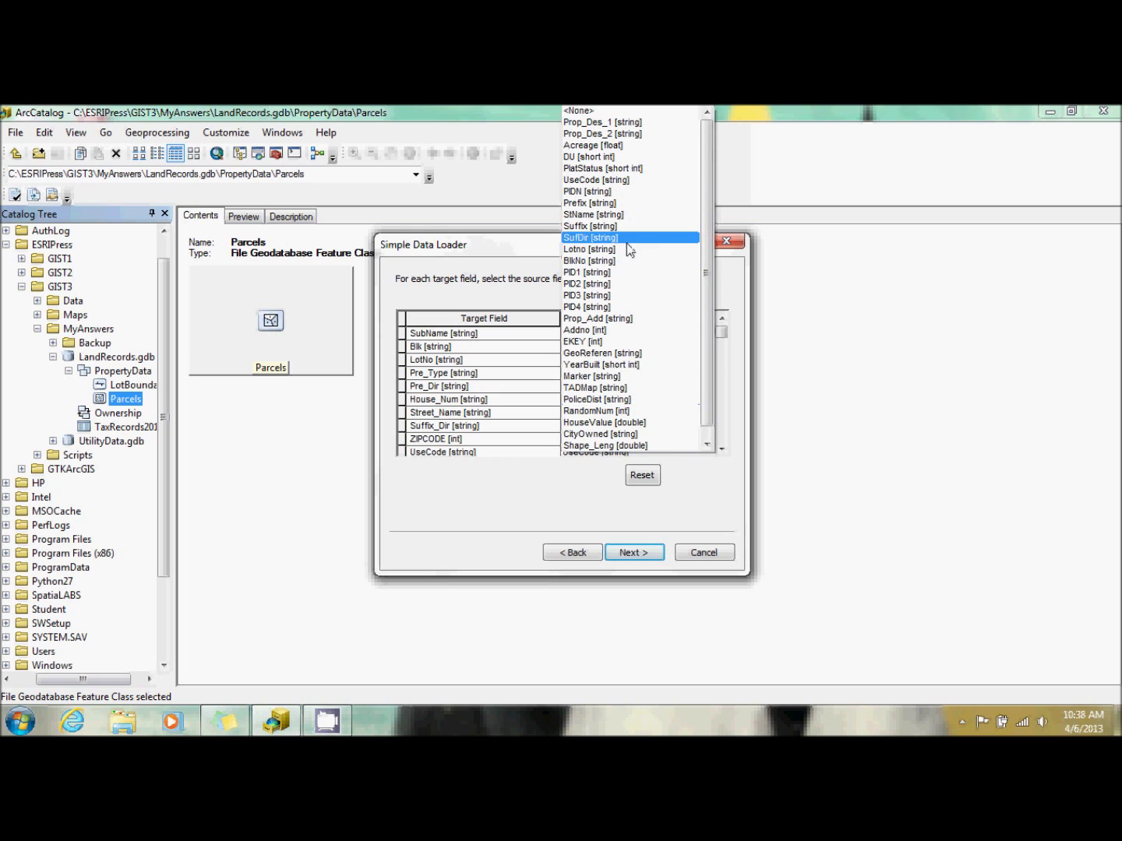
left_click(616, 216)
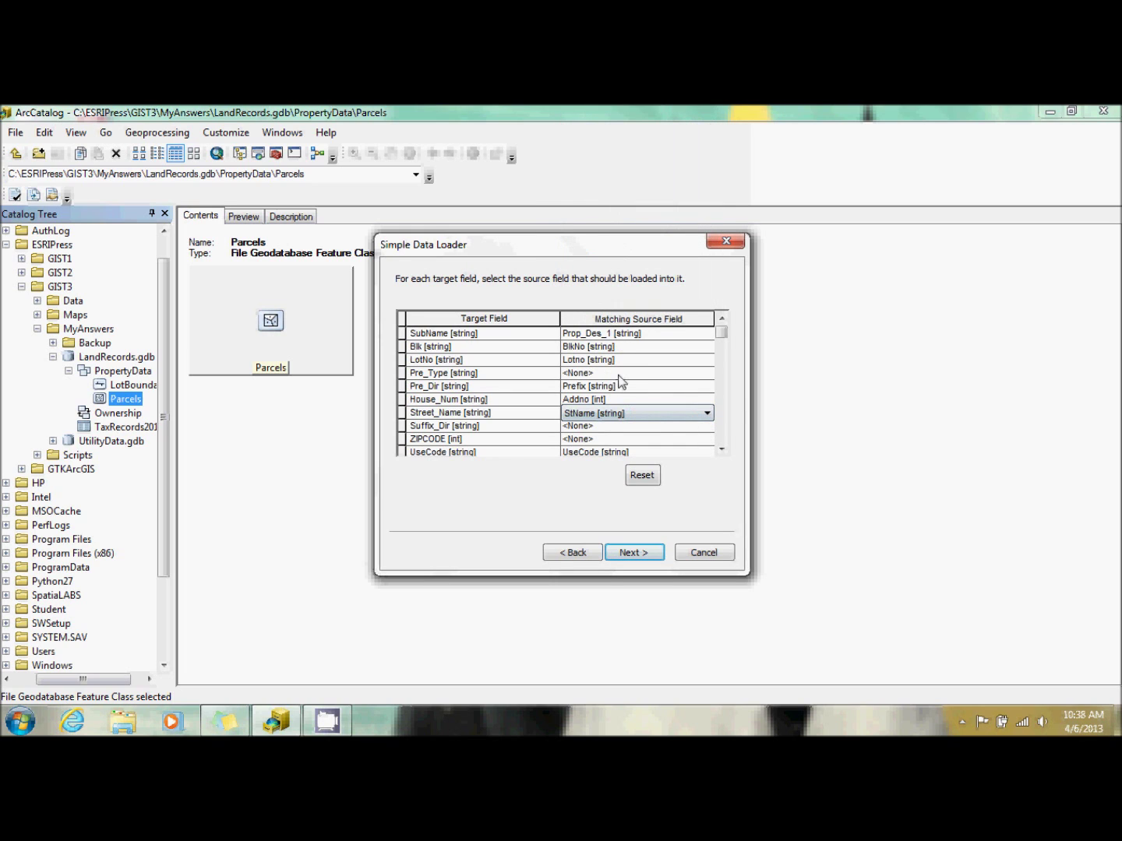
Match target field Suffix_Dir to source field SufDir and Georeference to GeoReferen
left_click(601, 428)
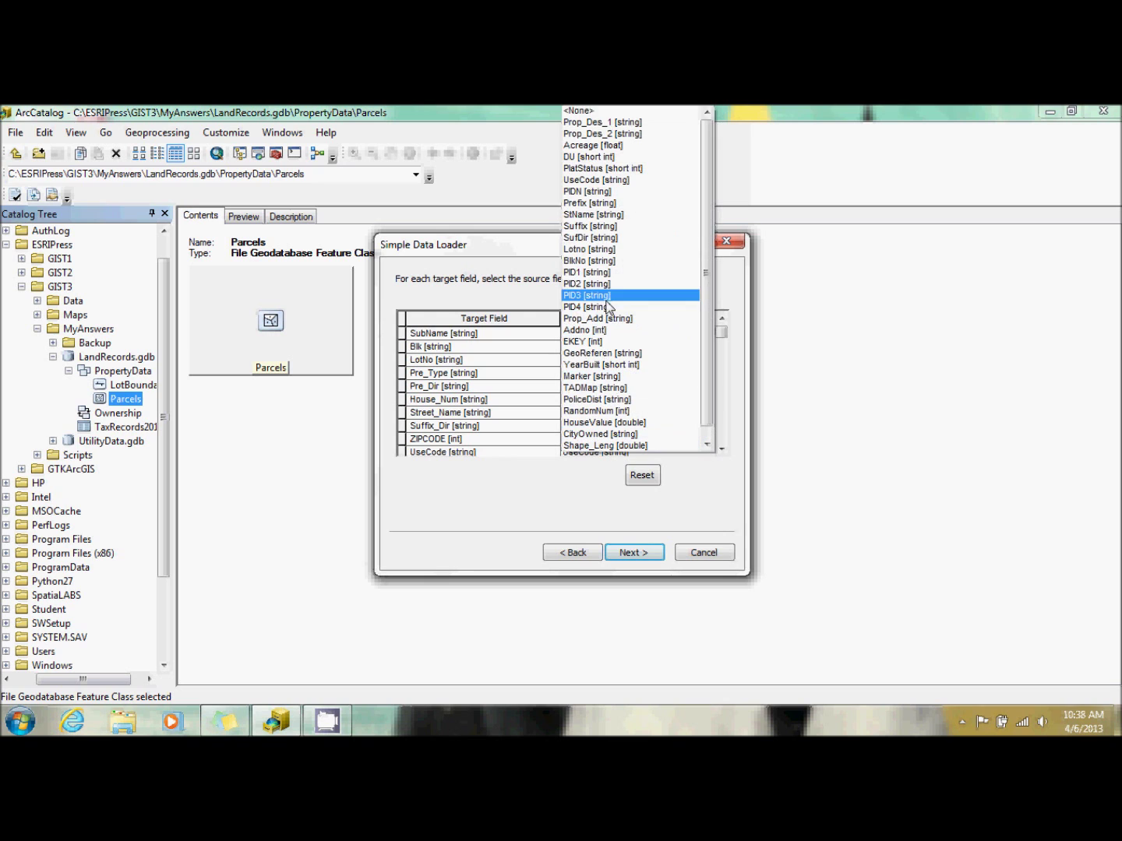
left_click(601, 237)
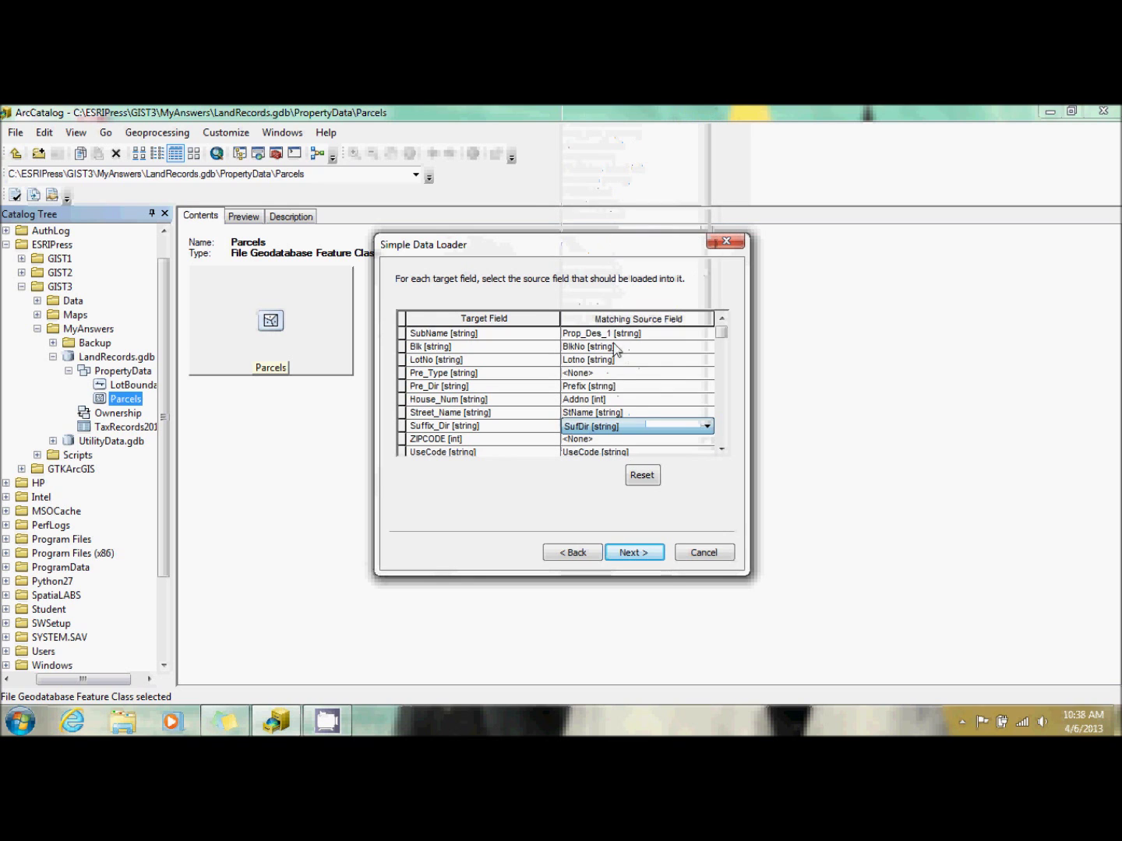
left_click(722, 446)
left_click(723, 445)
left_click(722, 445)
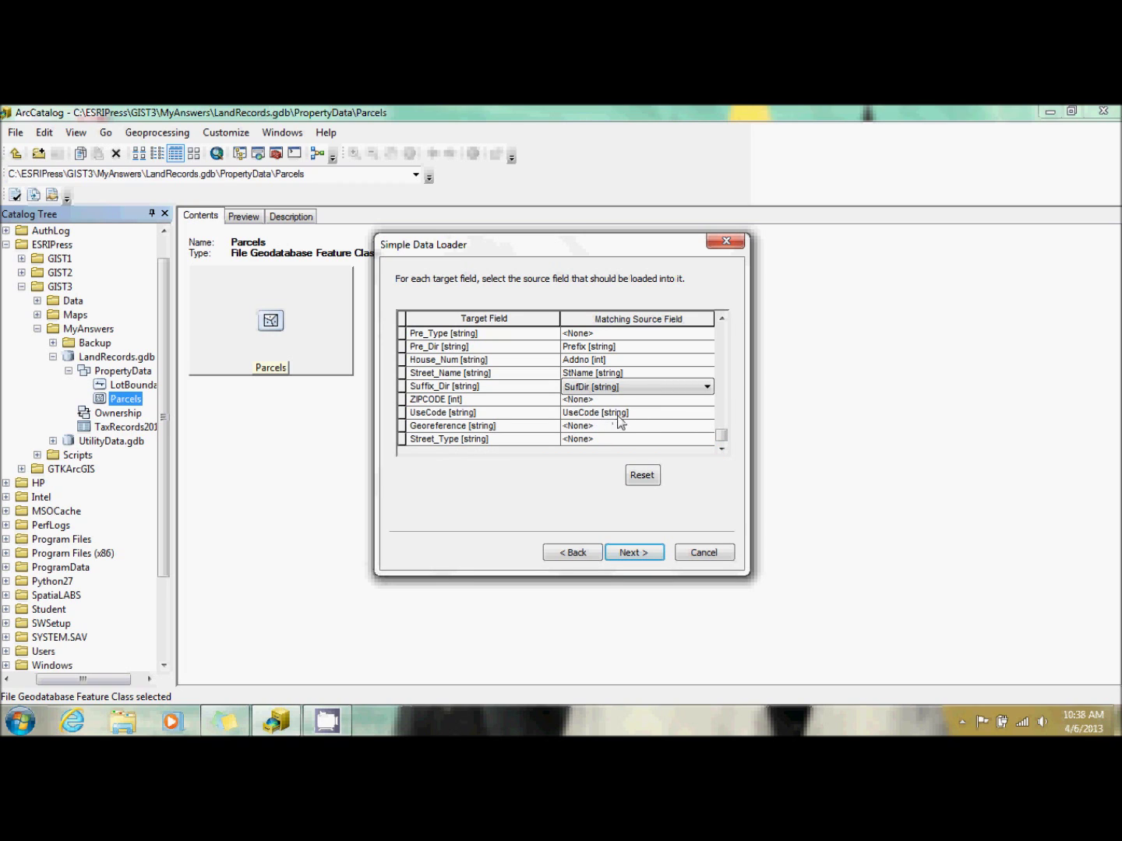
left_click(606, 436)
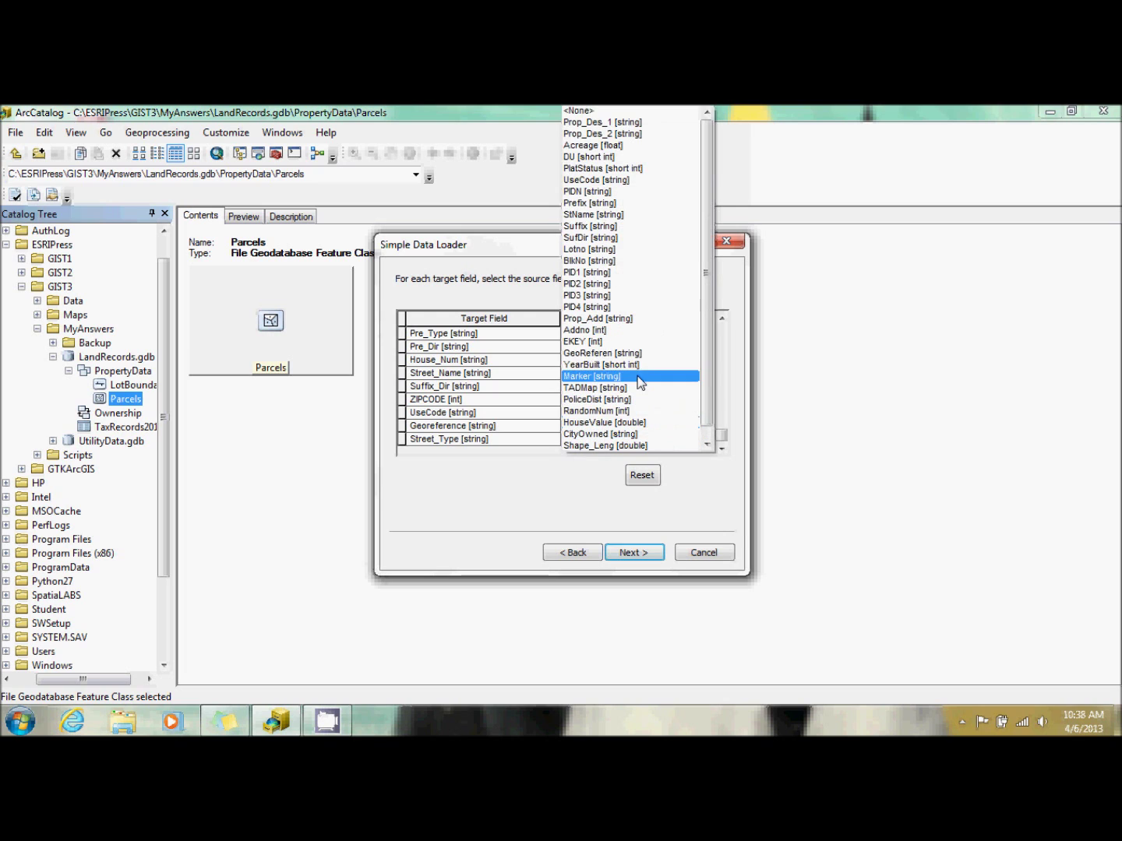
left_click(601, 354)
Match target field Street_Type to source field Suffix
left_click(628, 445)
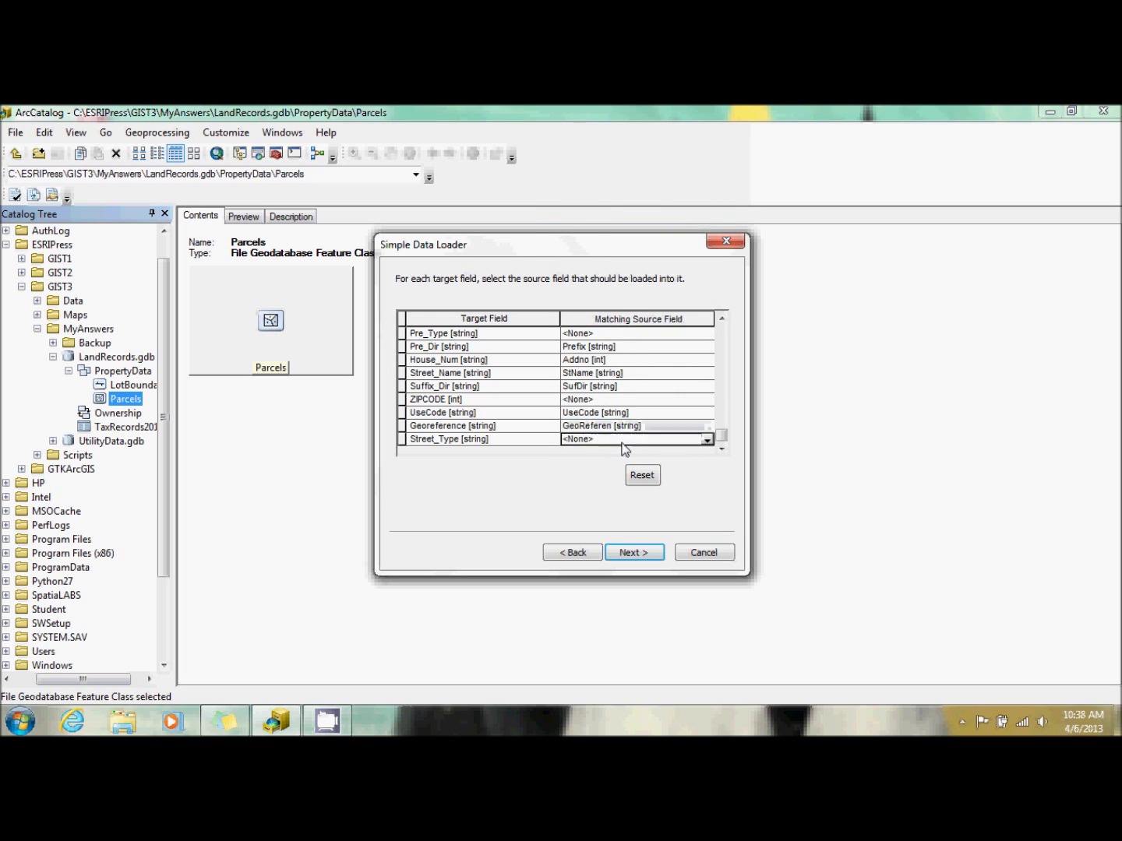
left_click(707, 439)
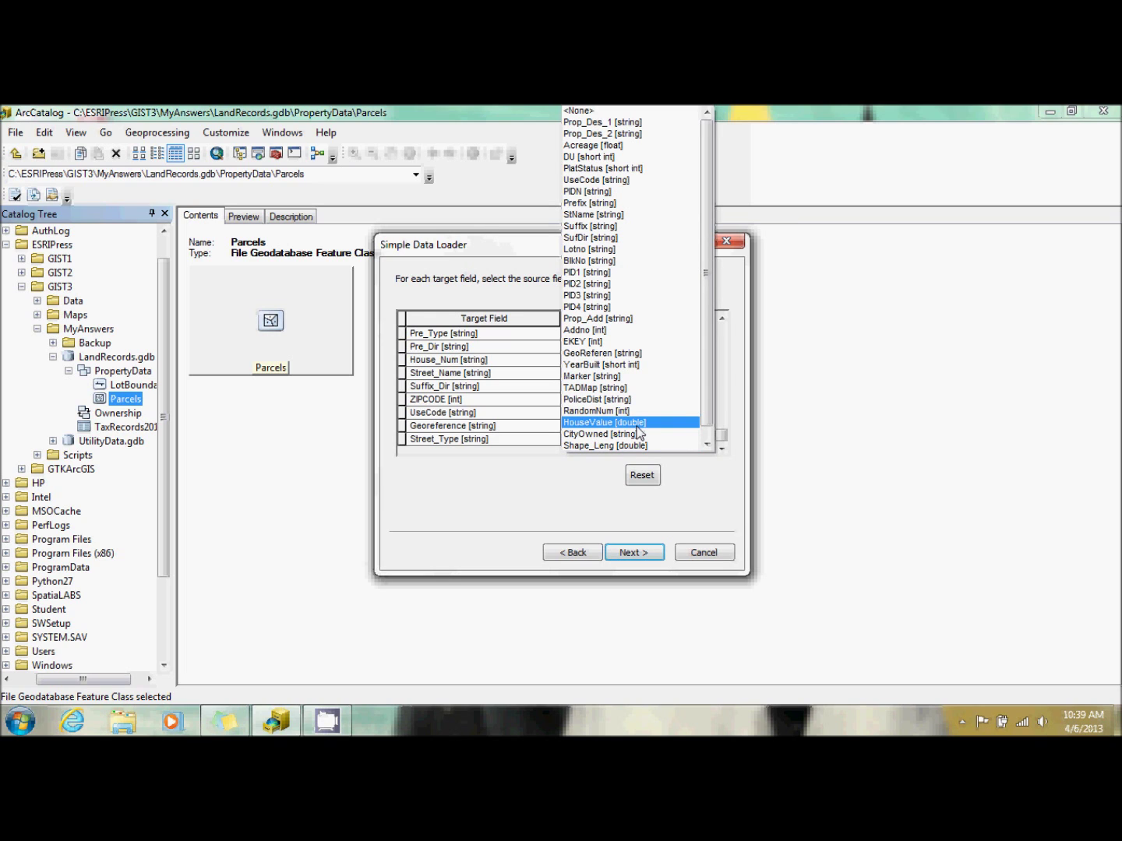
left_click(631, 225)
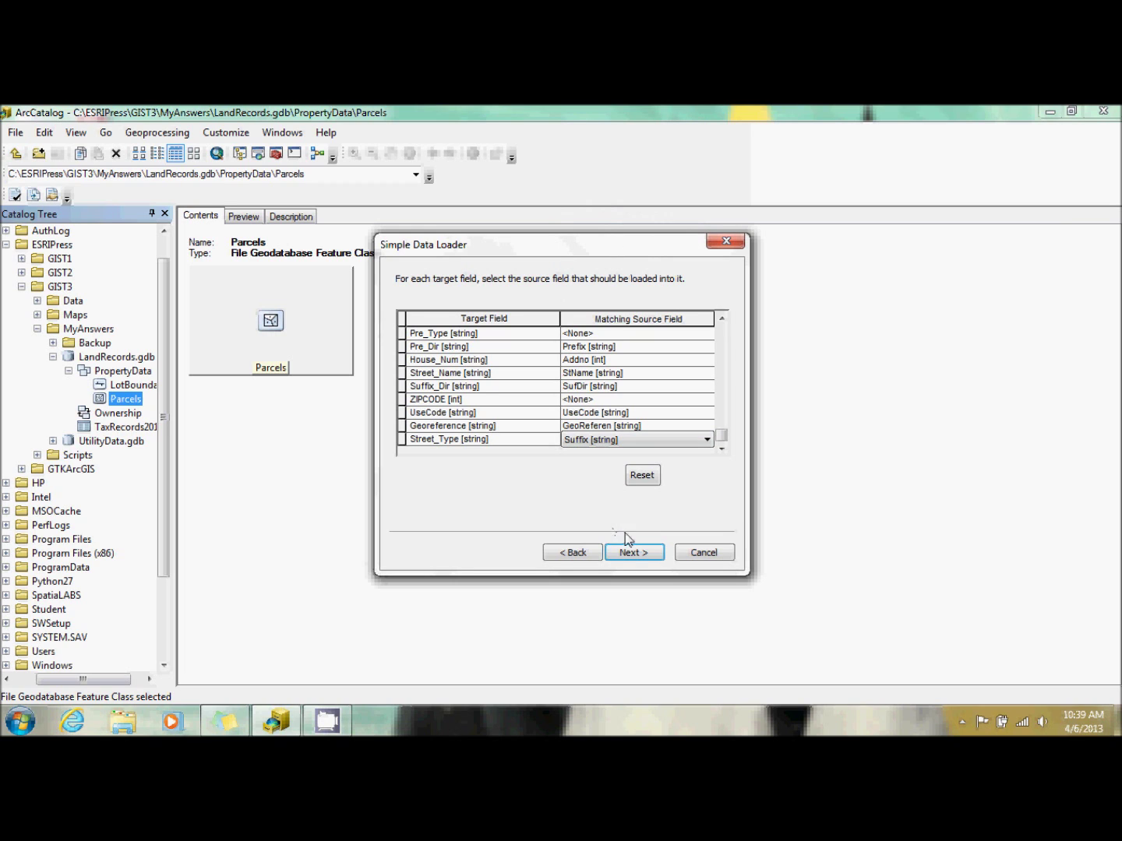
Limit the load to source features that satisfy the query "PlatStatus" = 1
left_click(633, 555)
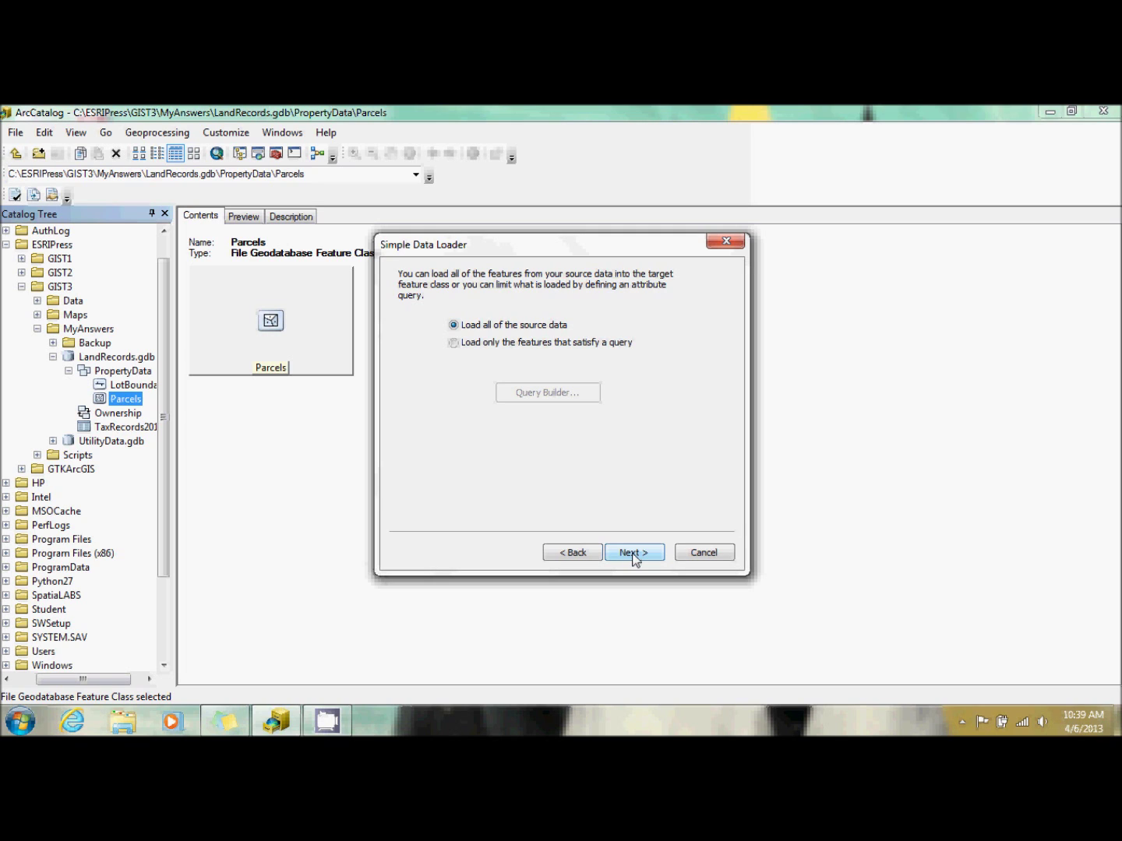
left_click(467, 343)
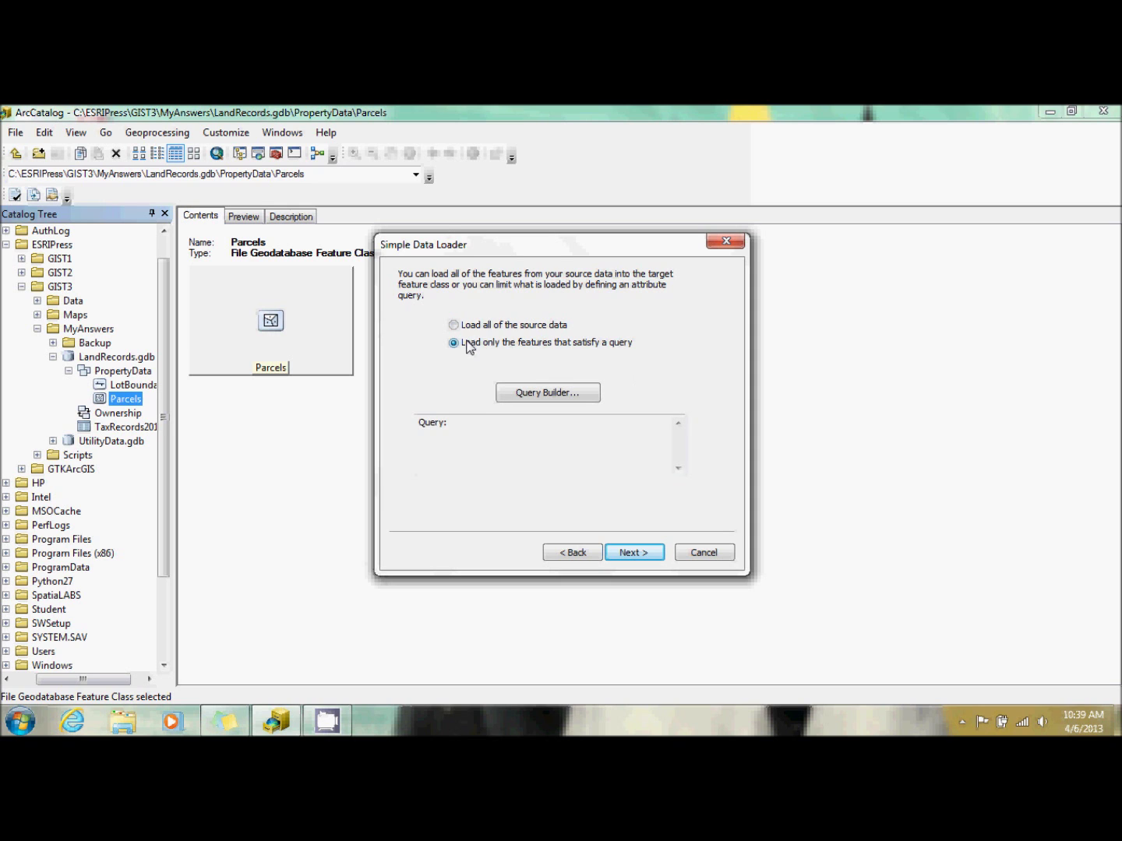
left_click(564, 397)
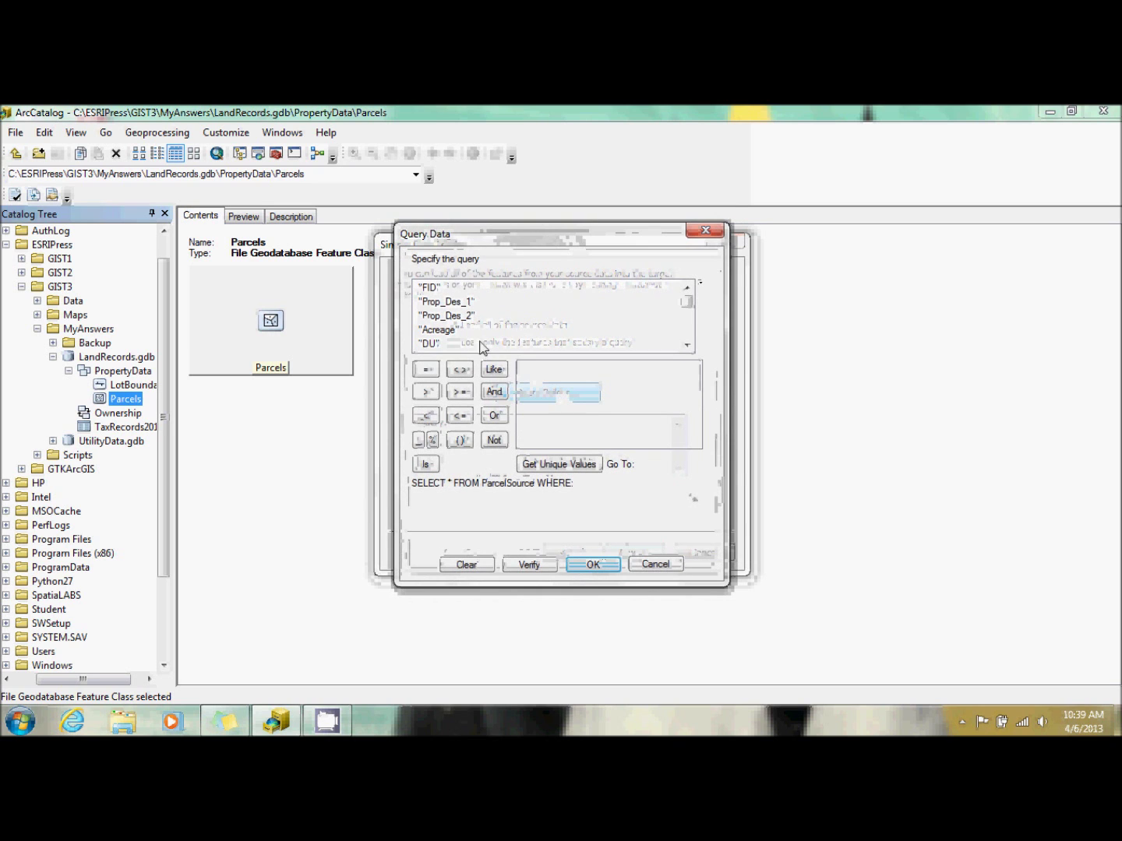
left_click(687, 326)
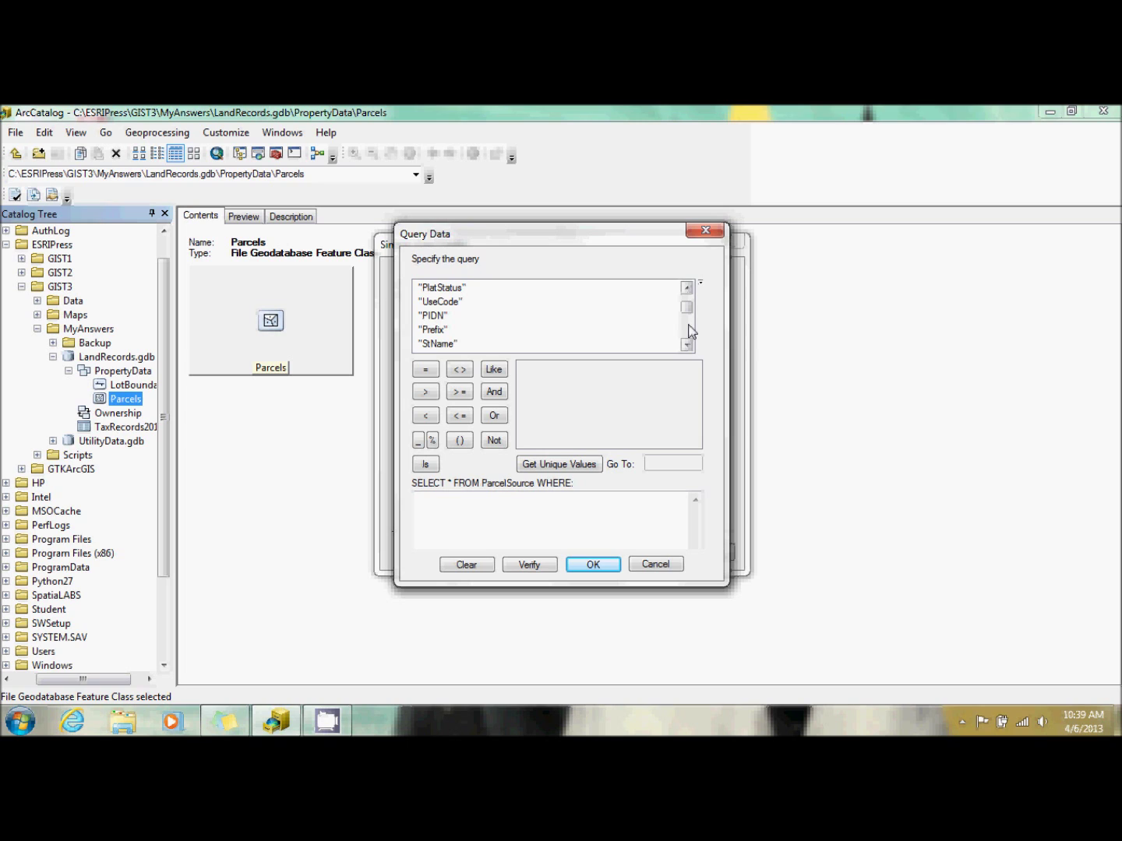
double_click(445, 289)
left_click(425, 369)
left_click(556, 463)
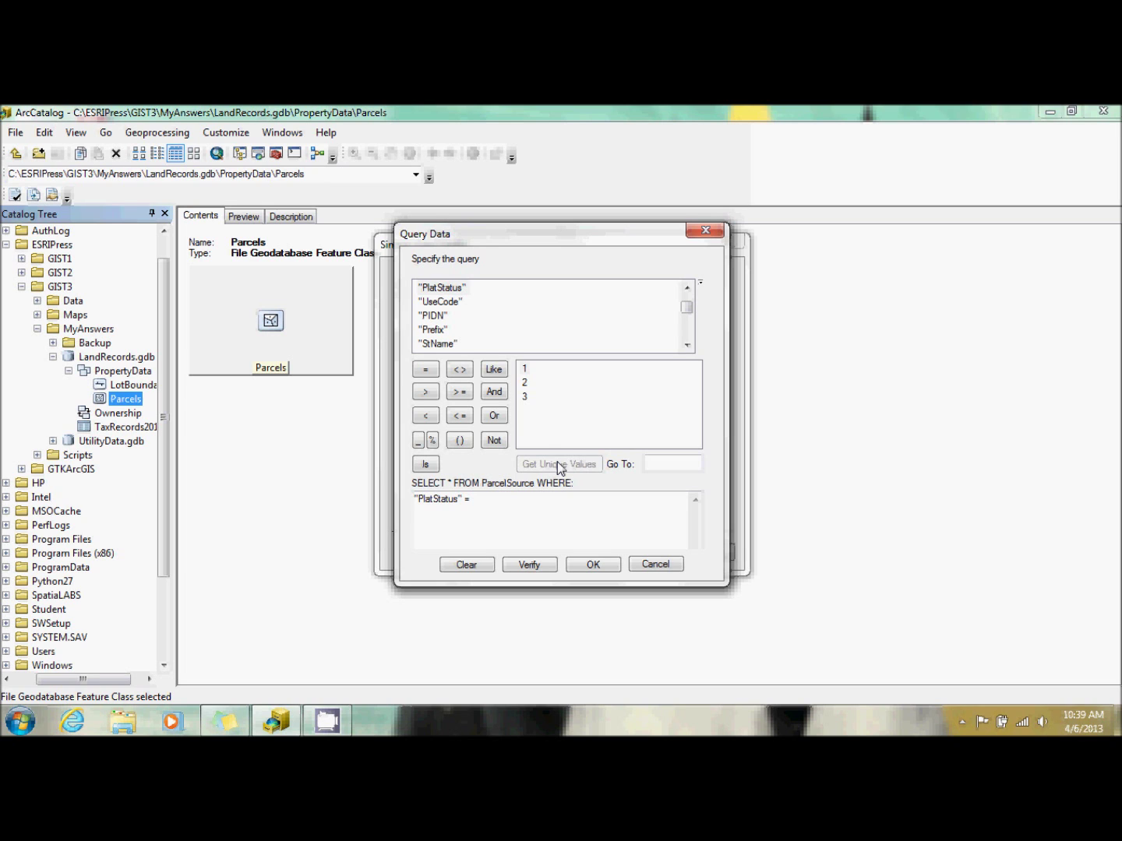
double_click(524, 370)
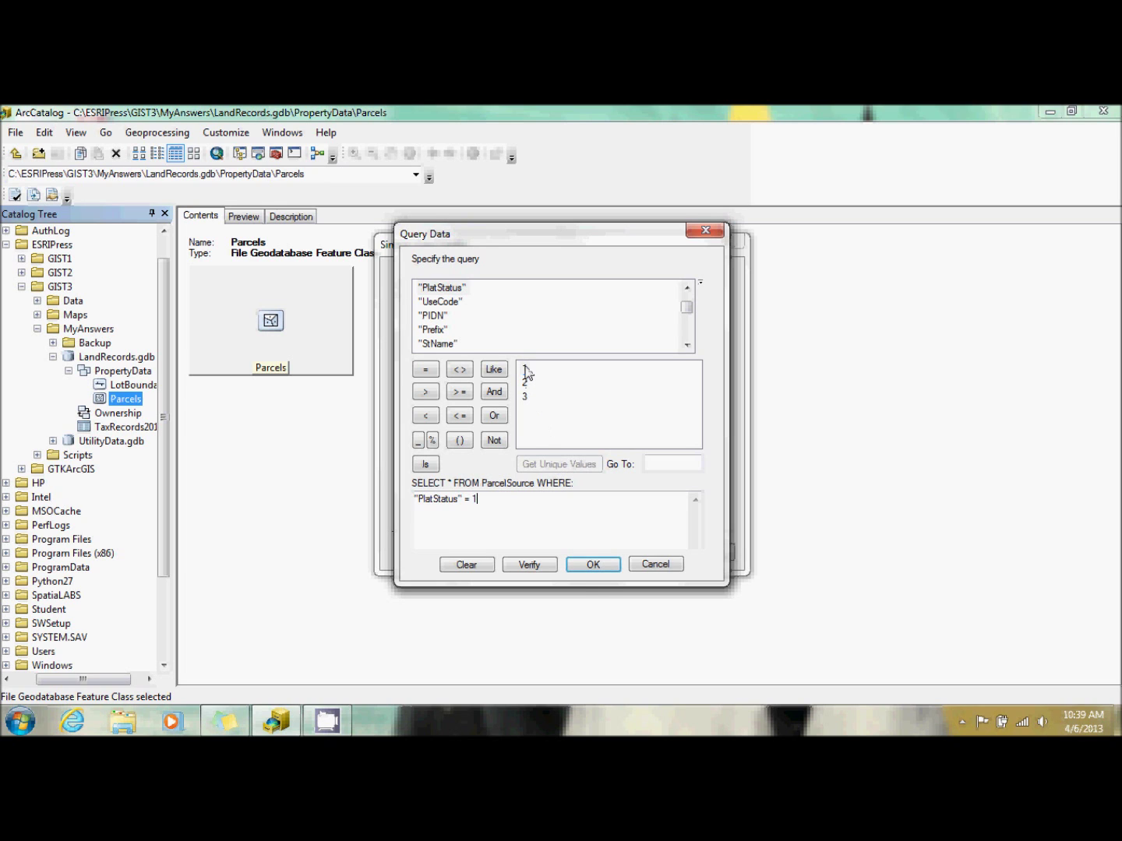
left_click(593, 566)
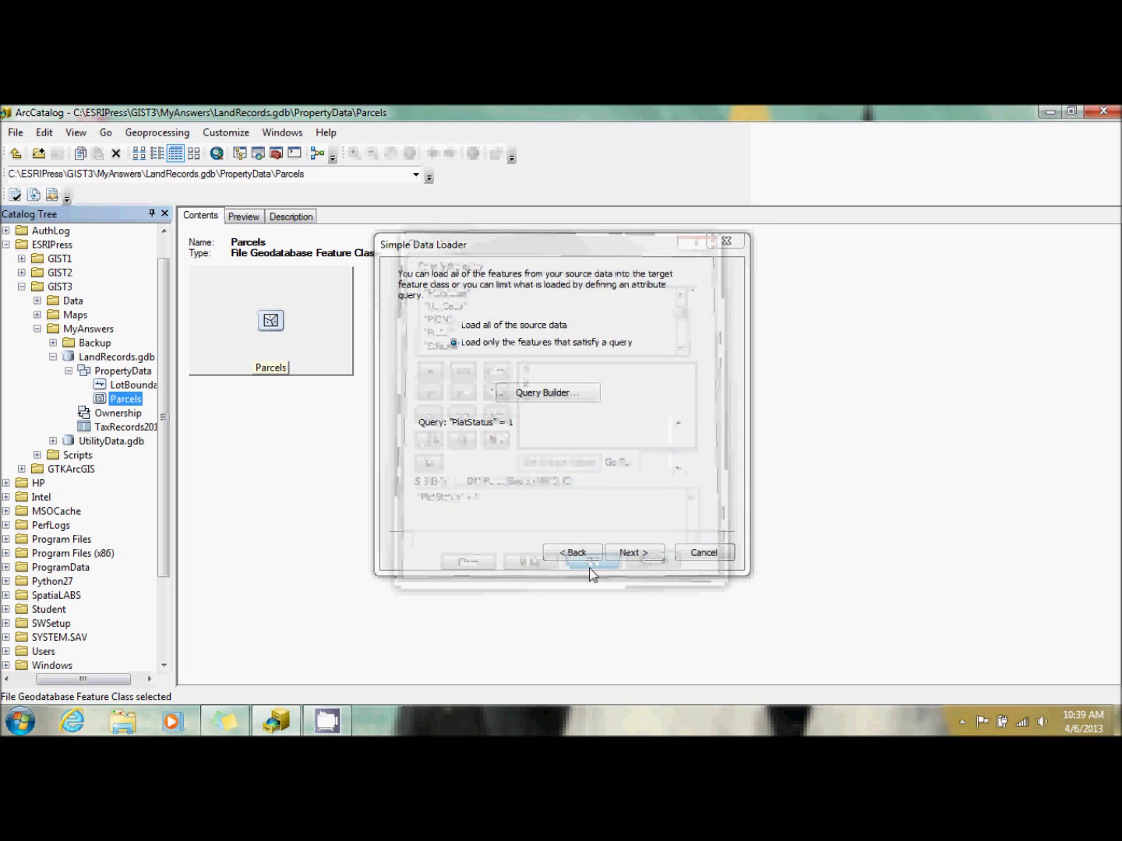
Finish the data load from the summary page and preview the geography of the Parcels feature class
left_click(633, 555)
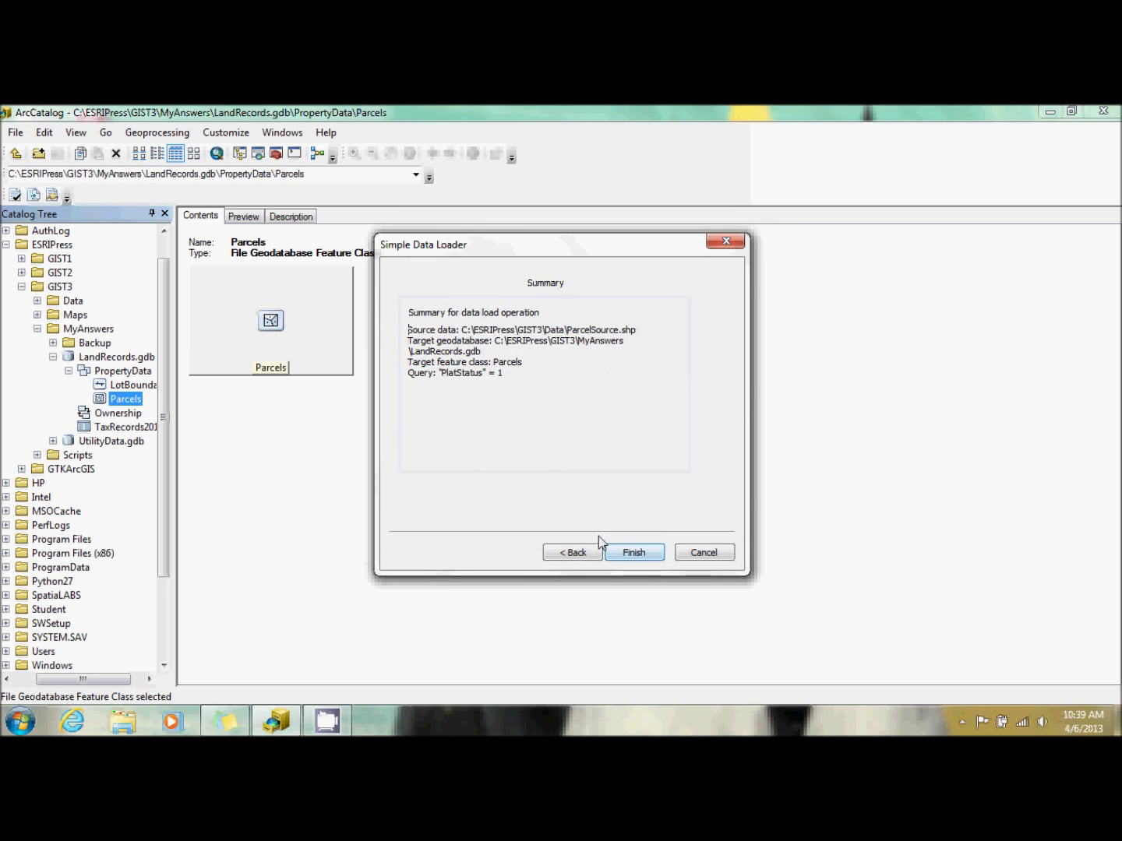
left_click(634, 556)
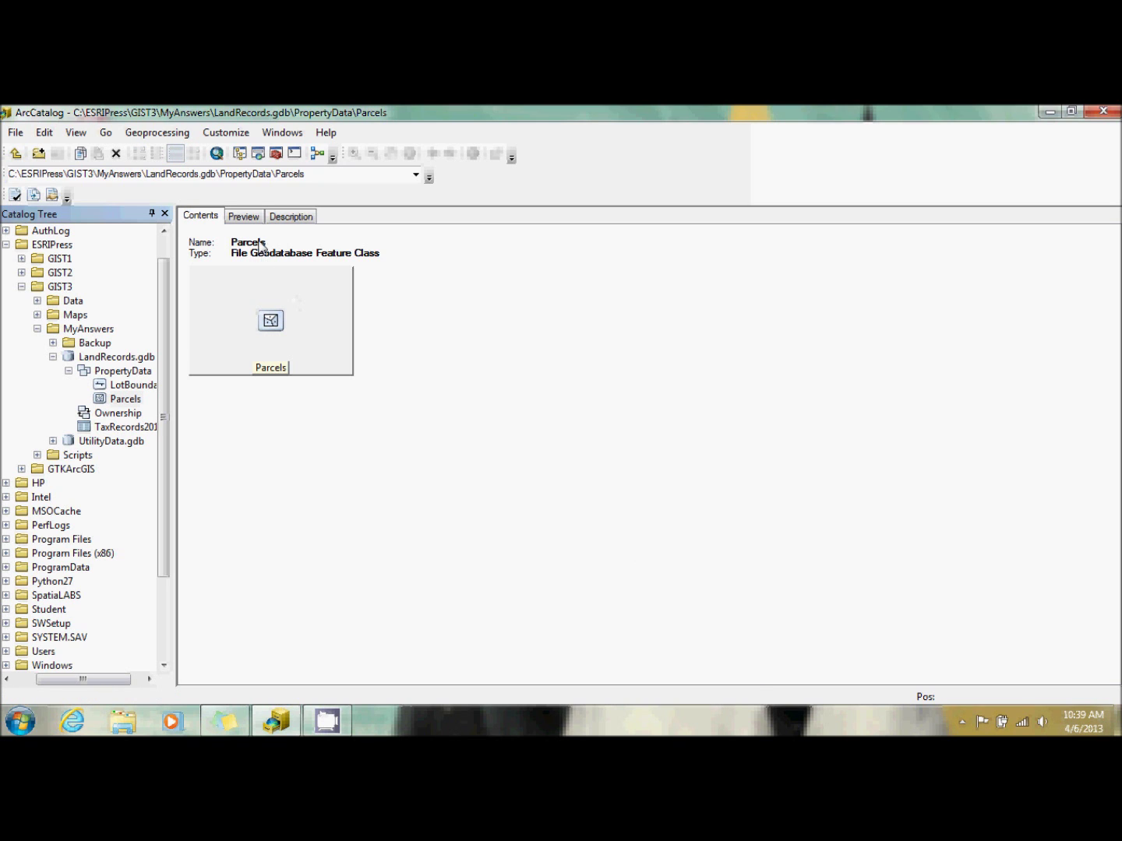
left_click(247, 218)
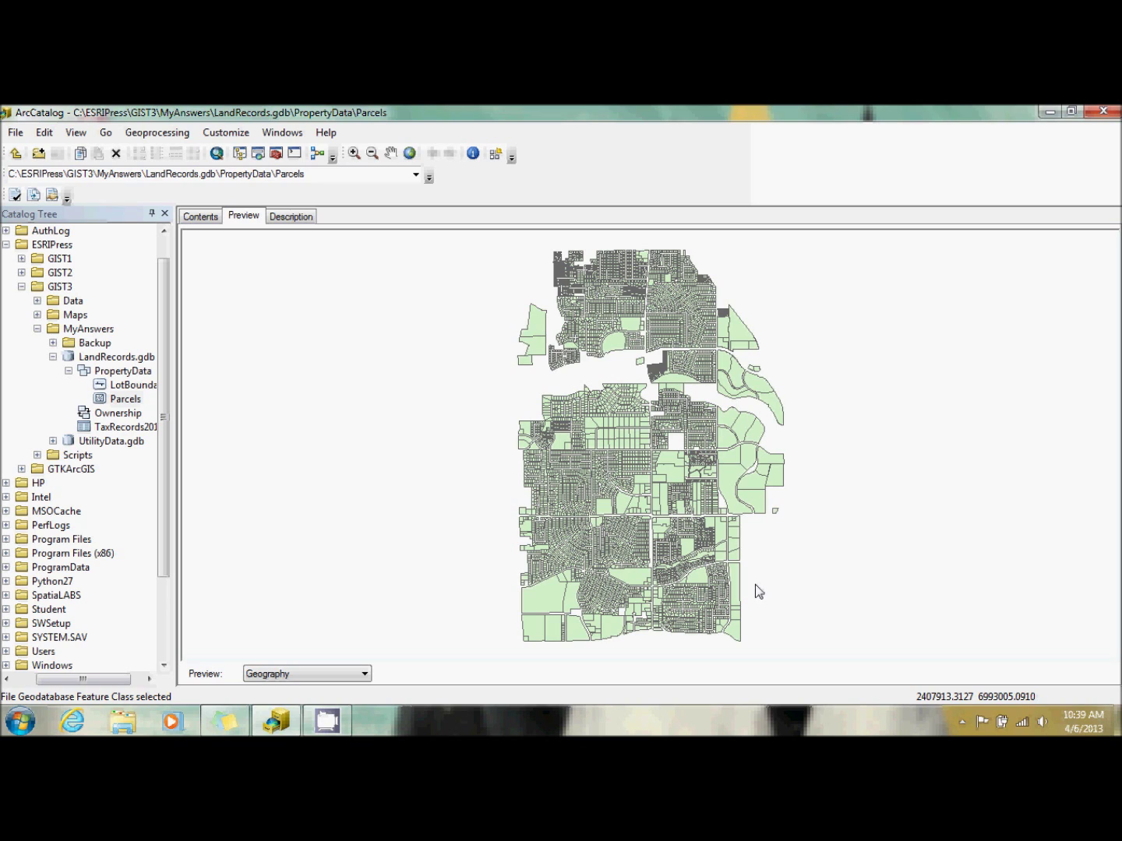
Start another Simple Data Loader run for Parcels and add ParcelSource.shp from the Data folder to its source list
right_click(122, 402)
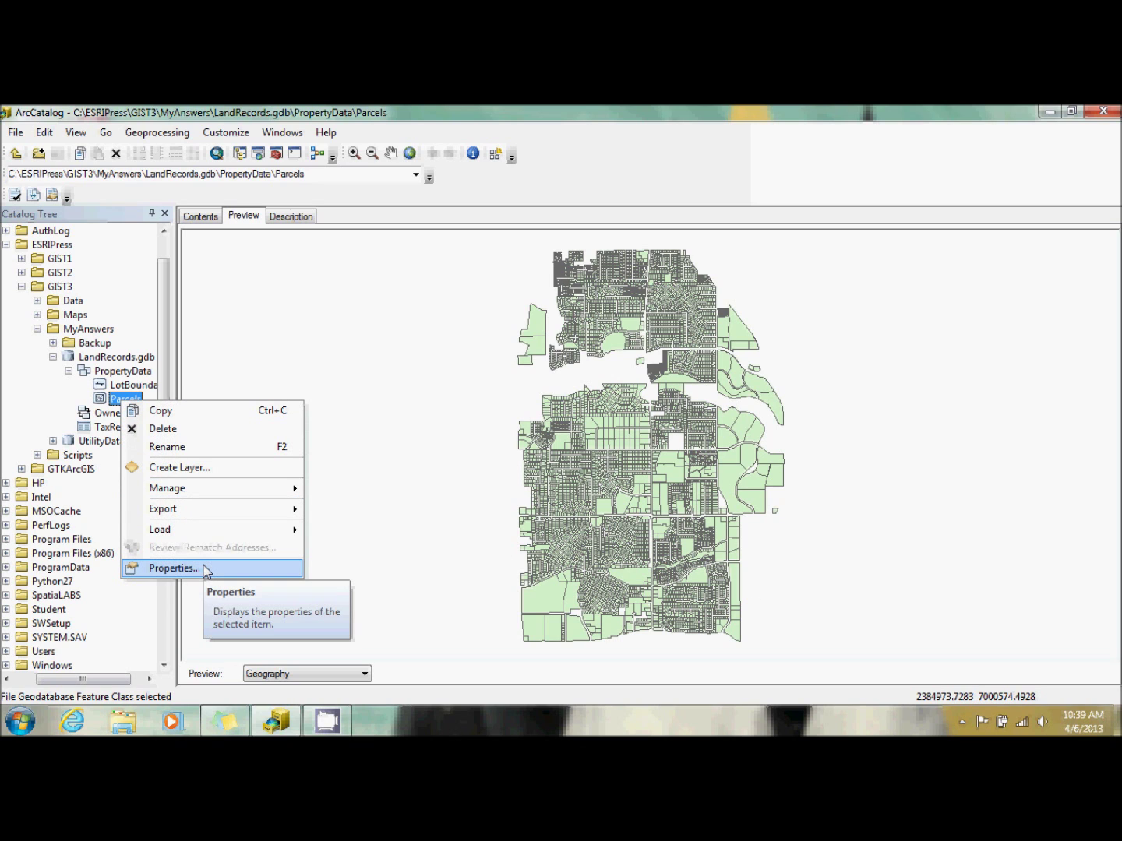
mouse_move(214, 529)
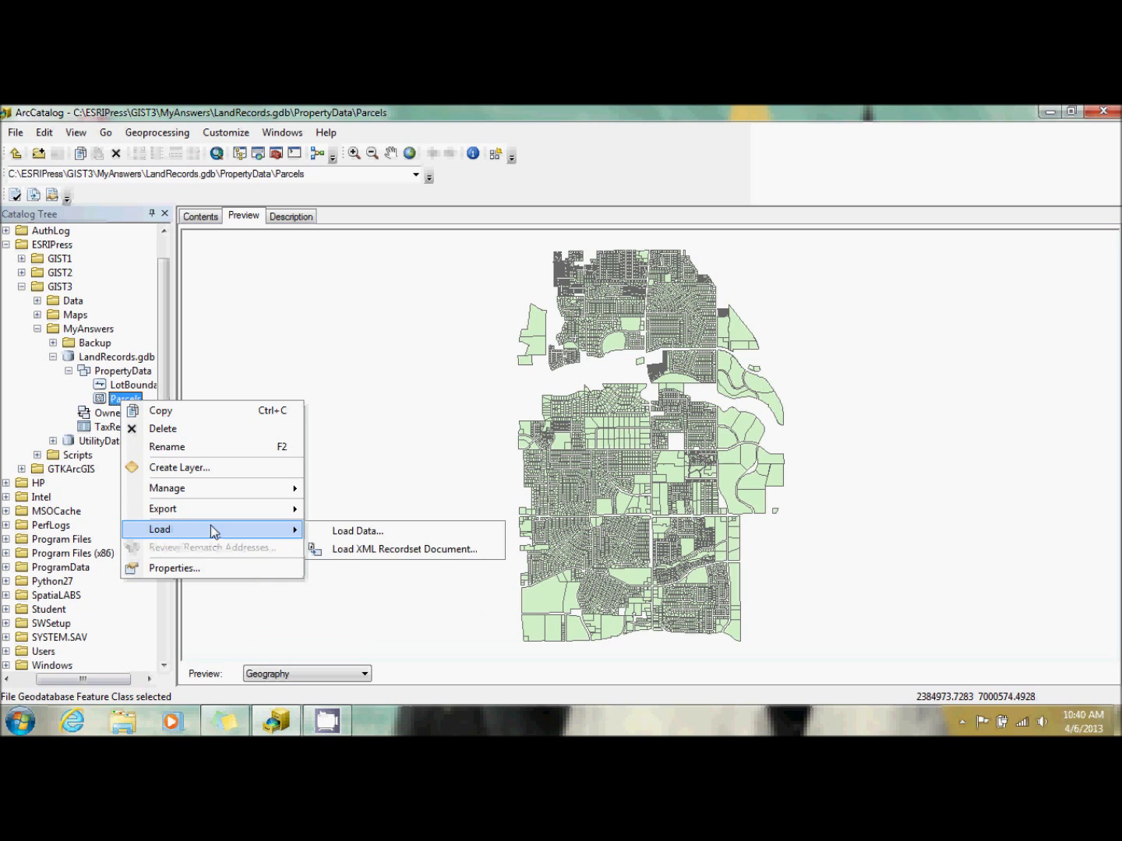
left_click(370, 532)
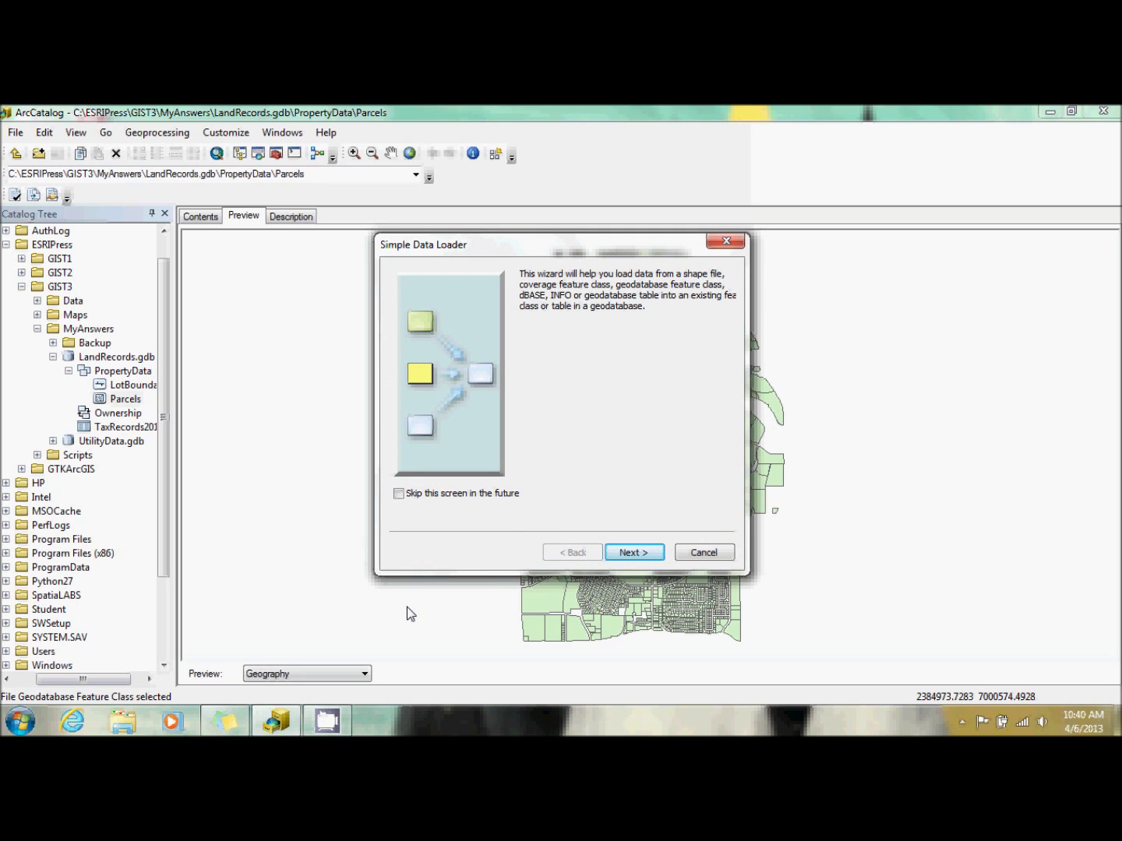
left_click(635, 556)
left_click(683, 346)
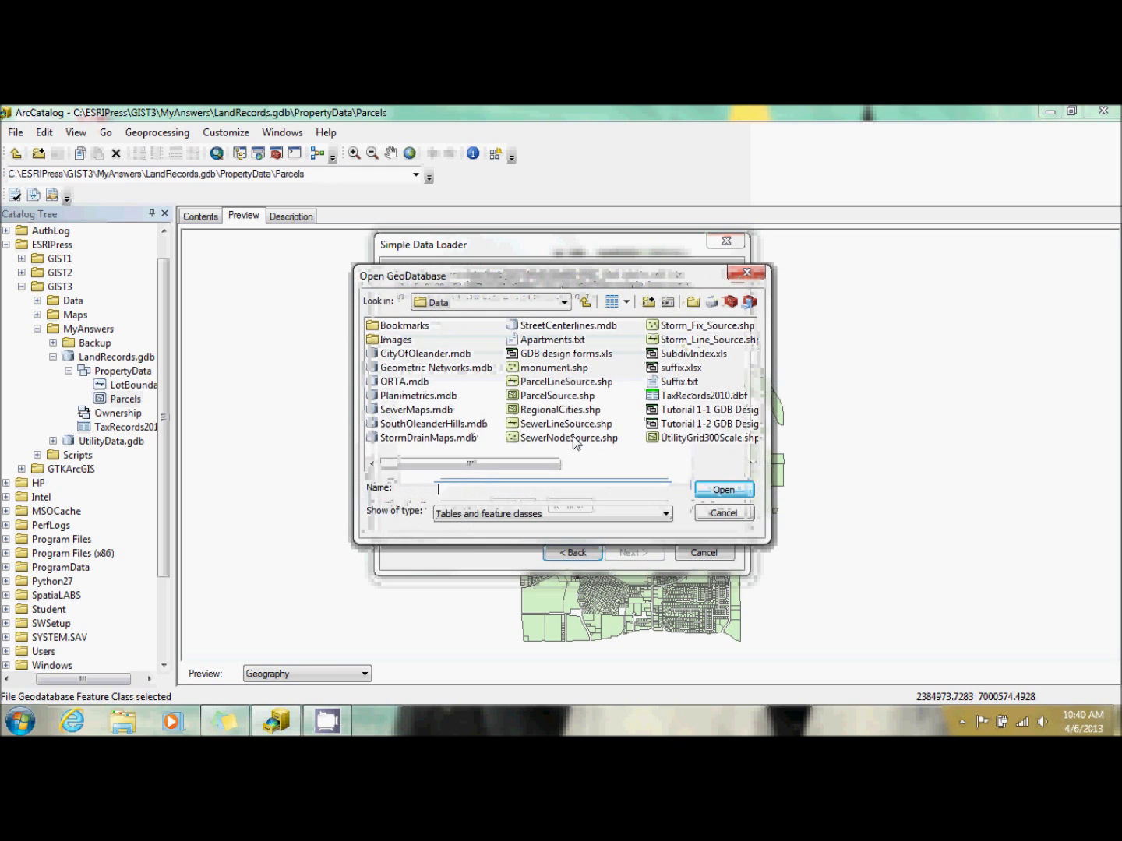
left_click(558, 397)
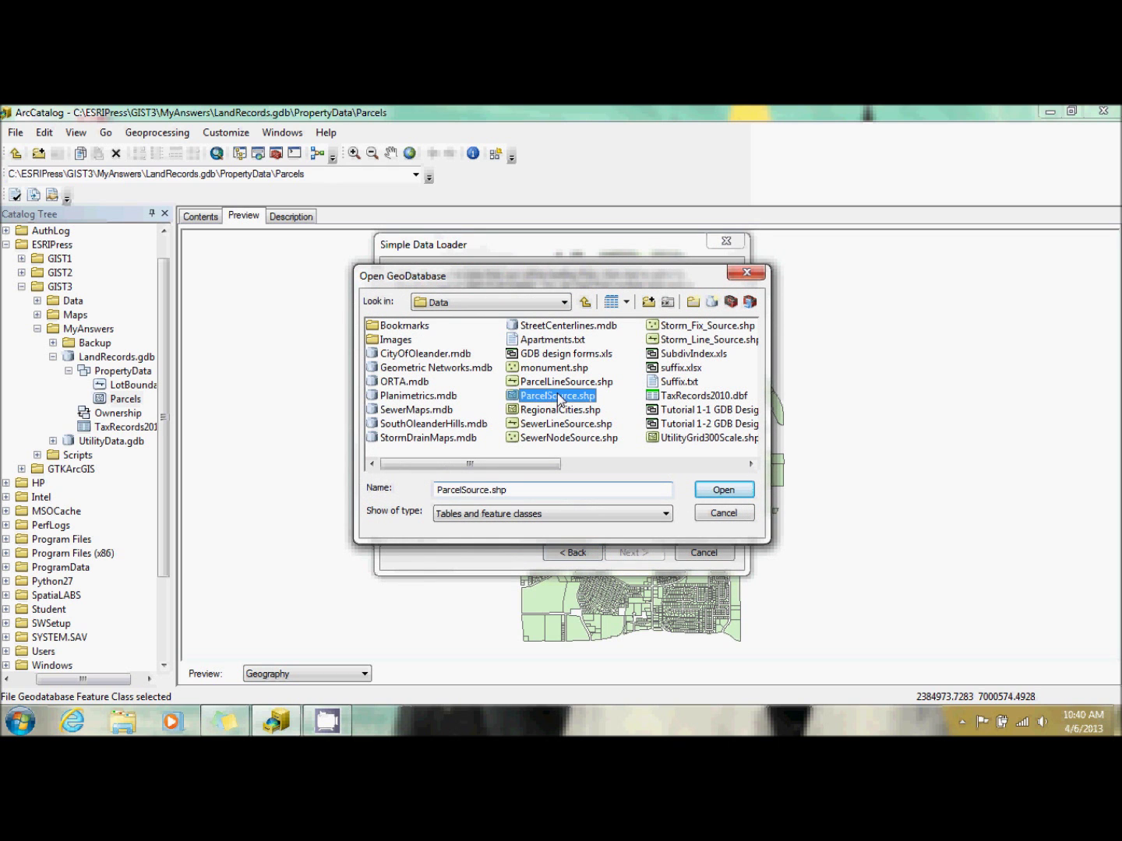
left_click(721, 491)
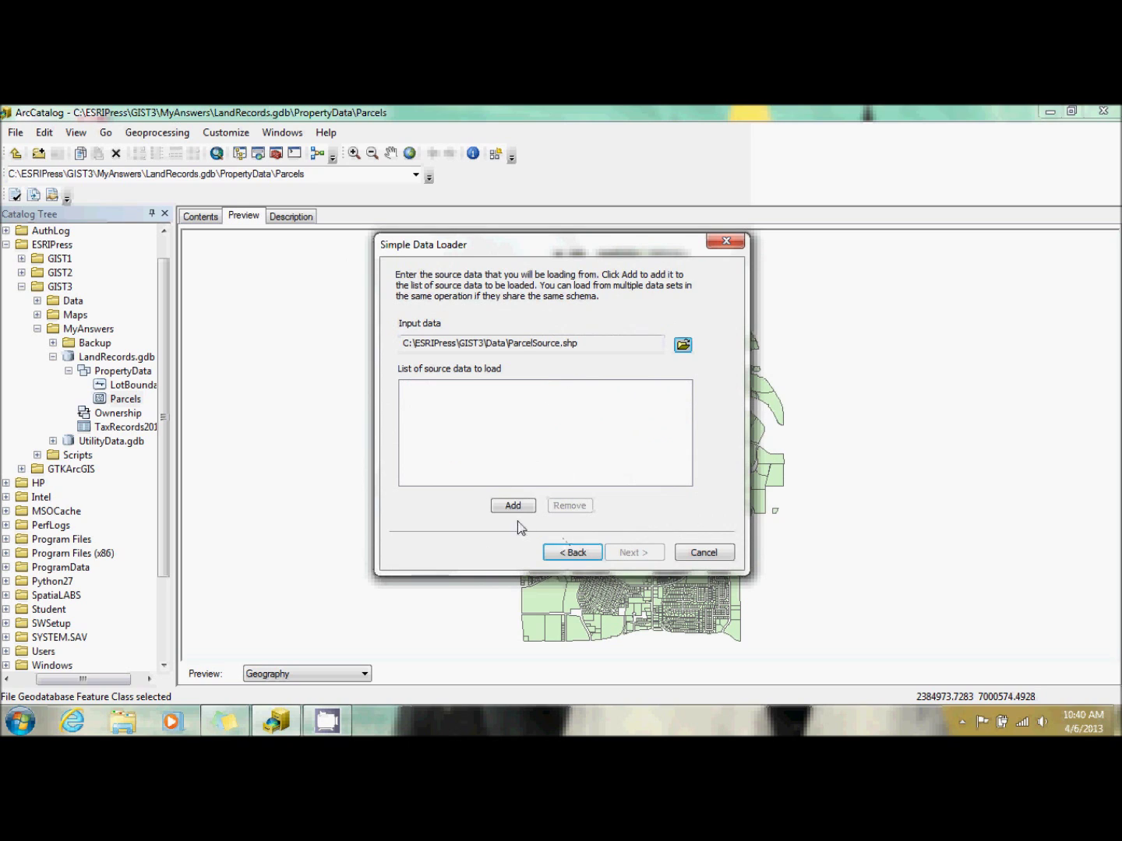
left_click(513, 507)
Choose to load all features into a subtype and set the target subtype to Unplatted Property
left_click(616, 554)
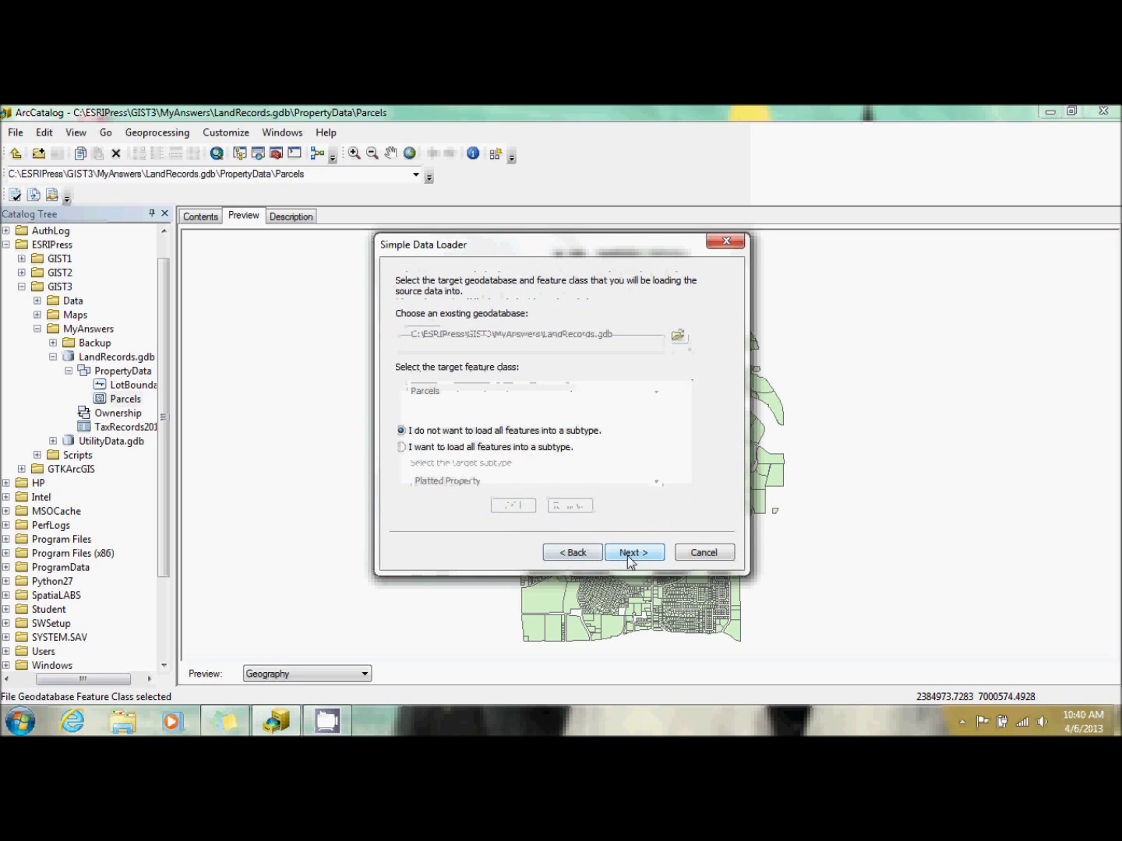
left_click(463, 449)
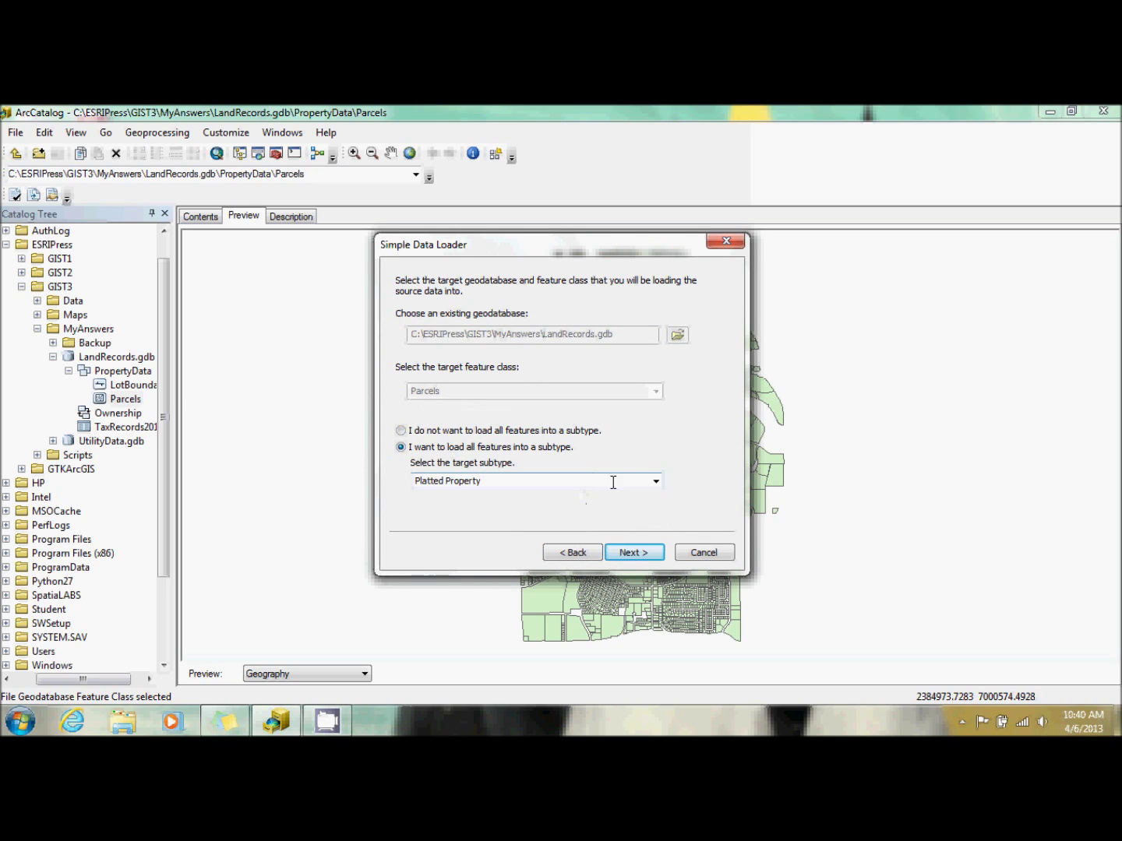
left_click(654, 482)
left_click(609, 509)
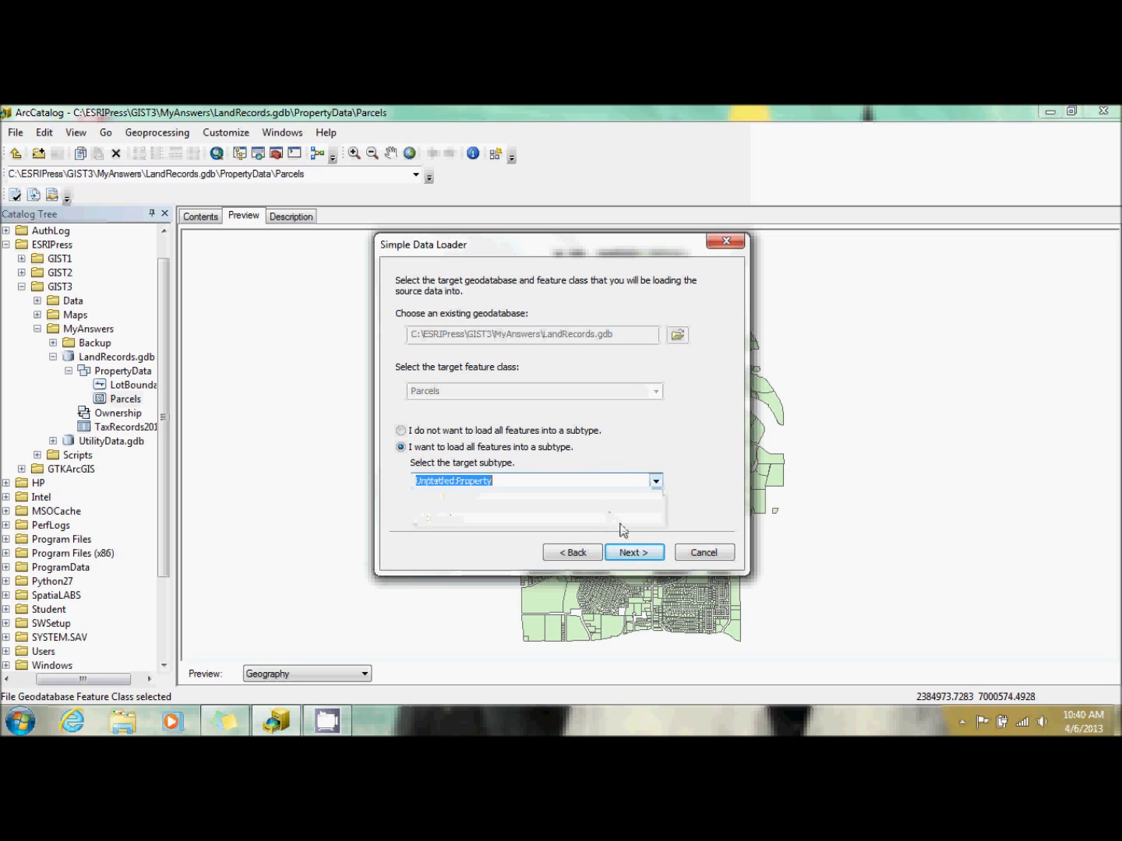
left_click(630, 551)
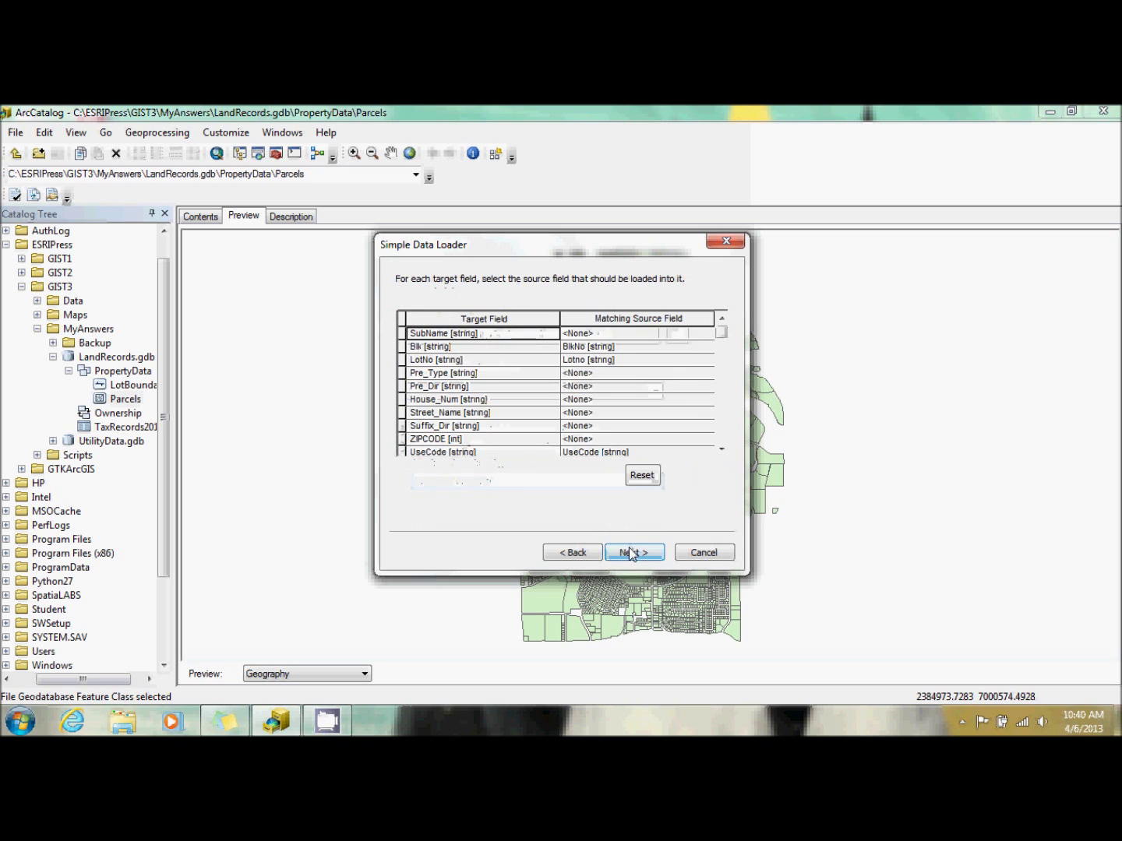
Match target field SubName to source field Prop_Des_1 and Pre_Dir to Prefix
left_click(663, 337)
scroll(658, 354, "up", 1)
left_click(654, 362)
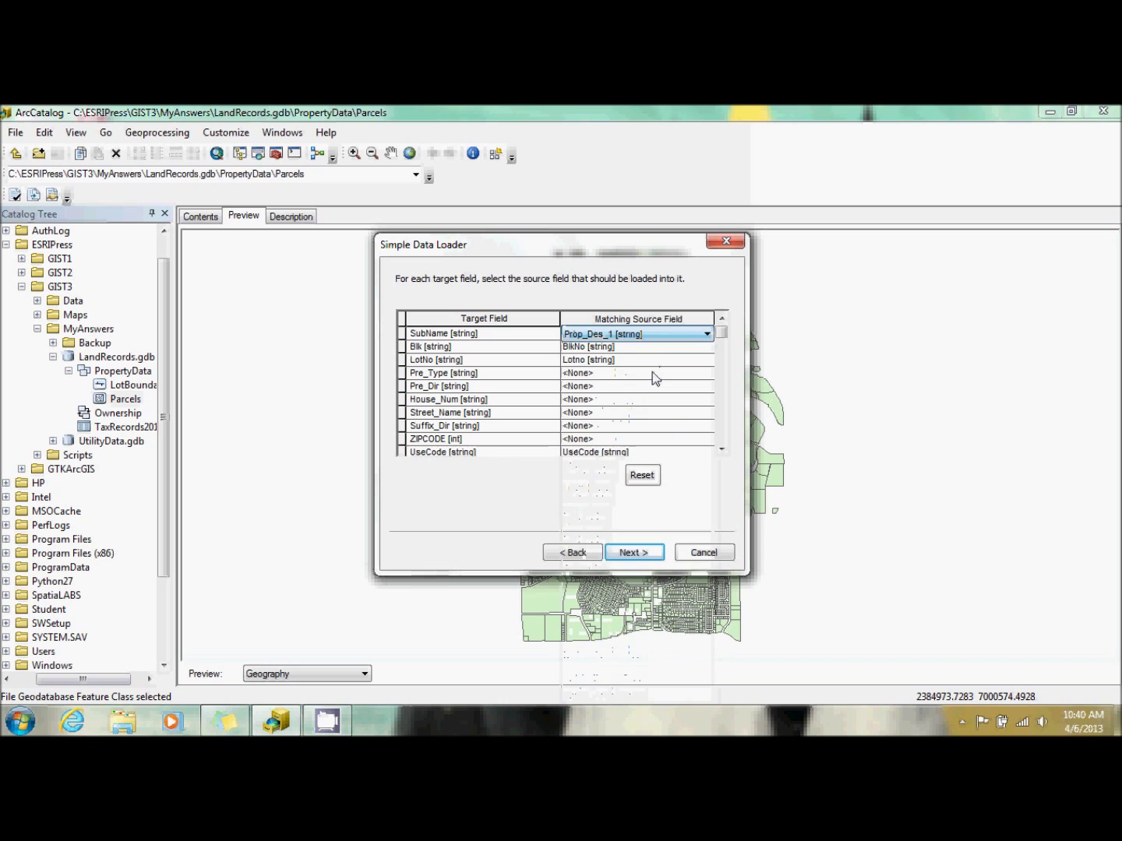
left_click(634, 375)
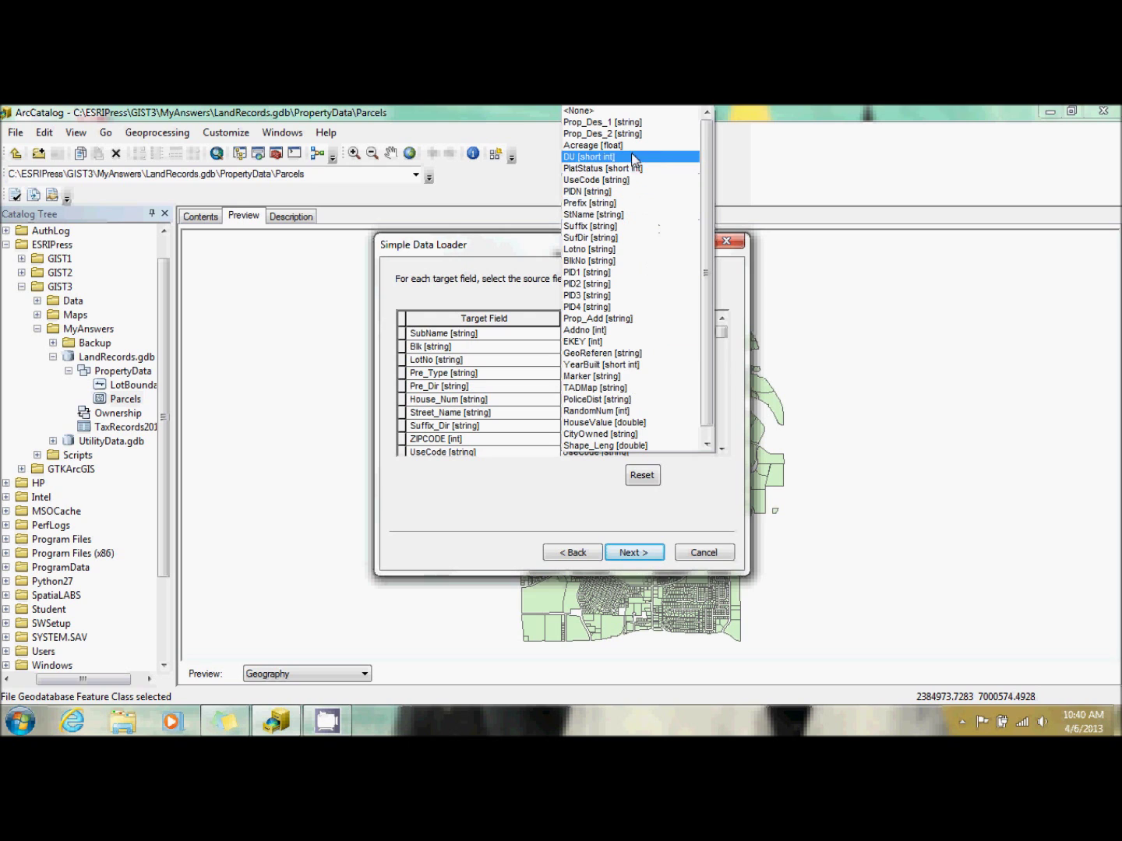
left_click(617, 204)
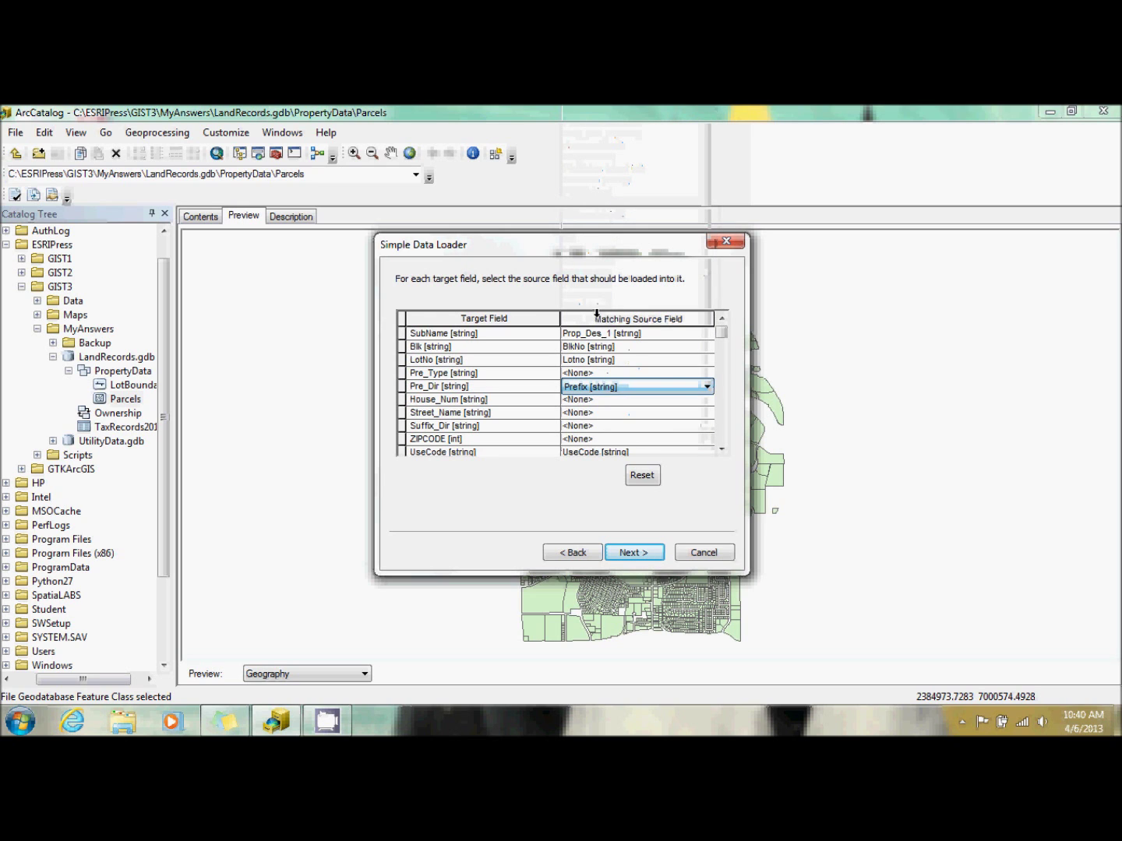
Match target field House_Num to source field Addno and Street_Name to StName
left_click(600, 400)
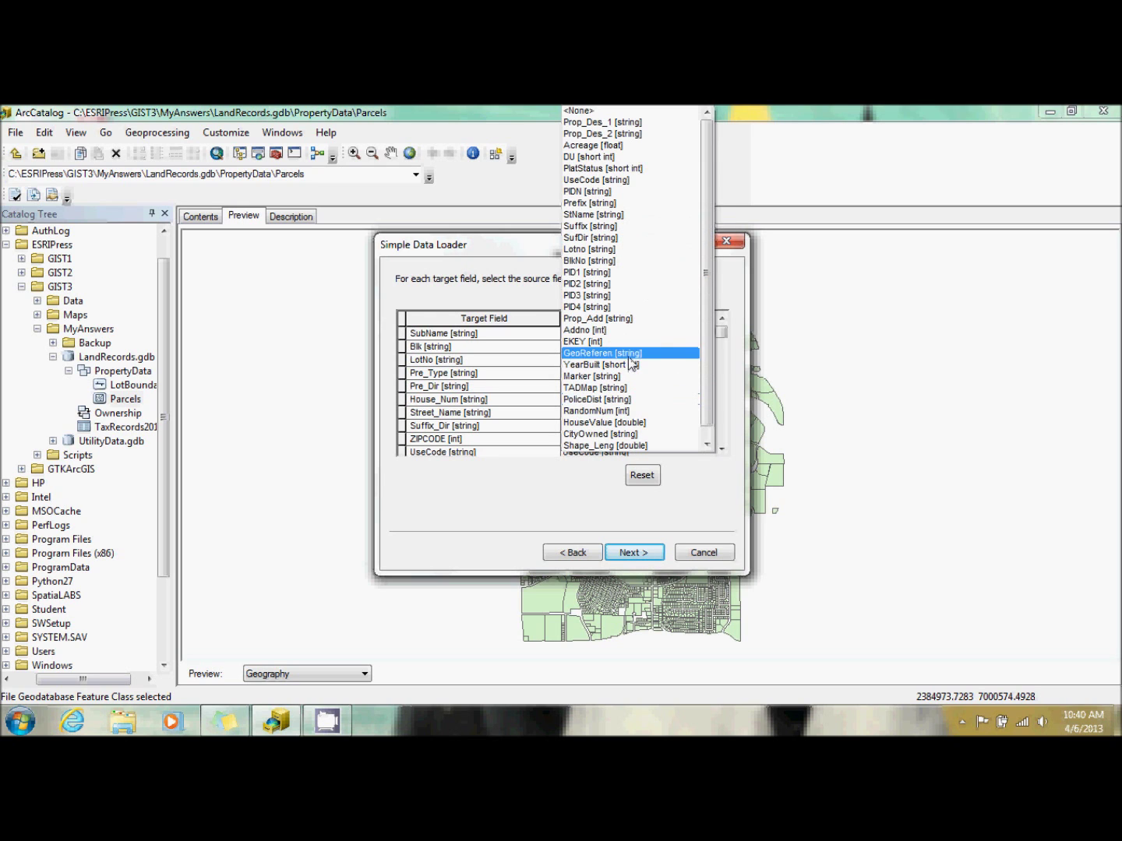
left_click(624, 333)
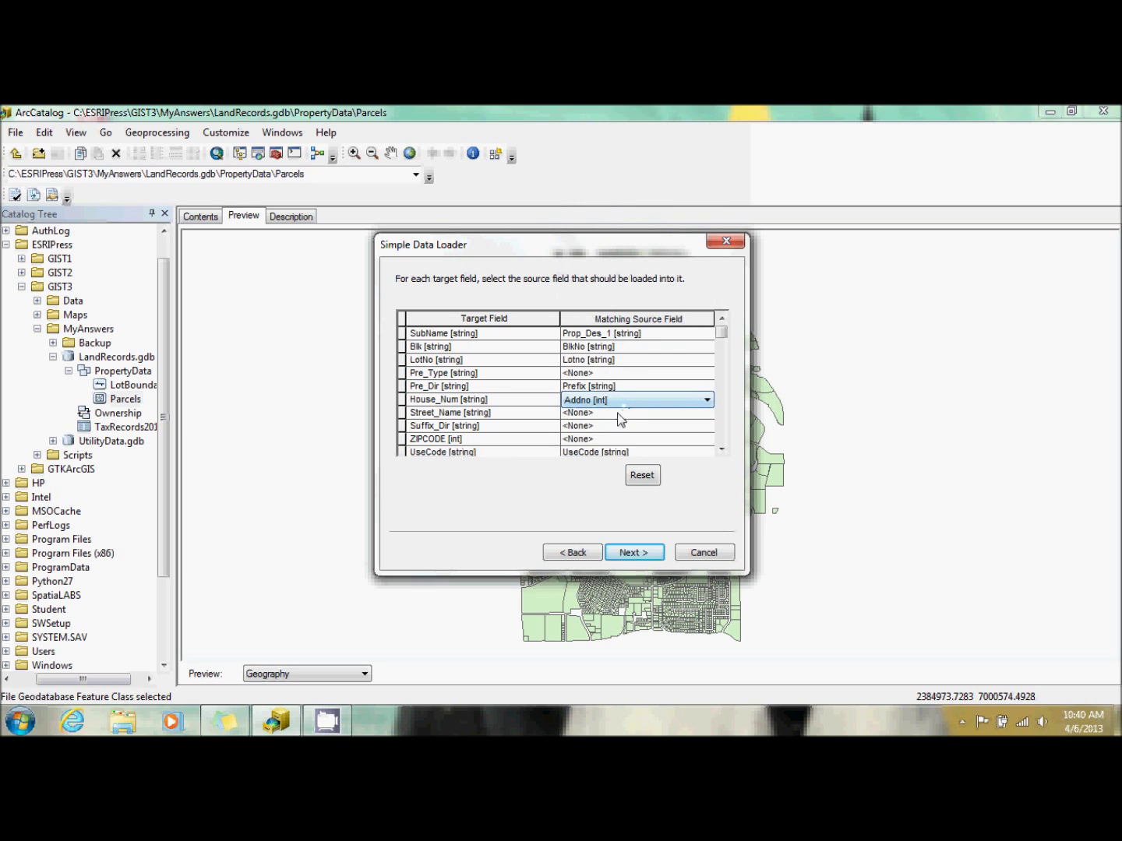
left_click(620, 413)
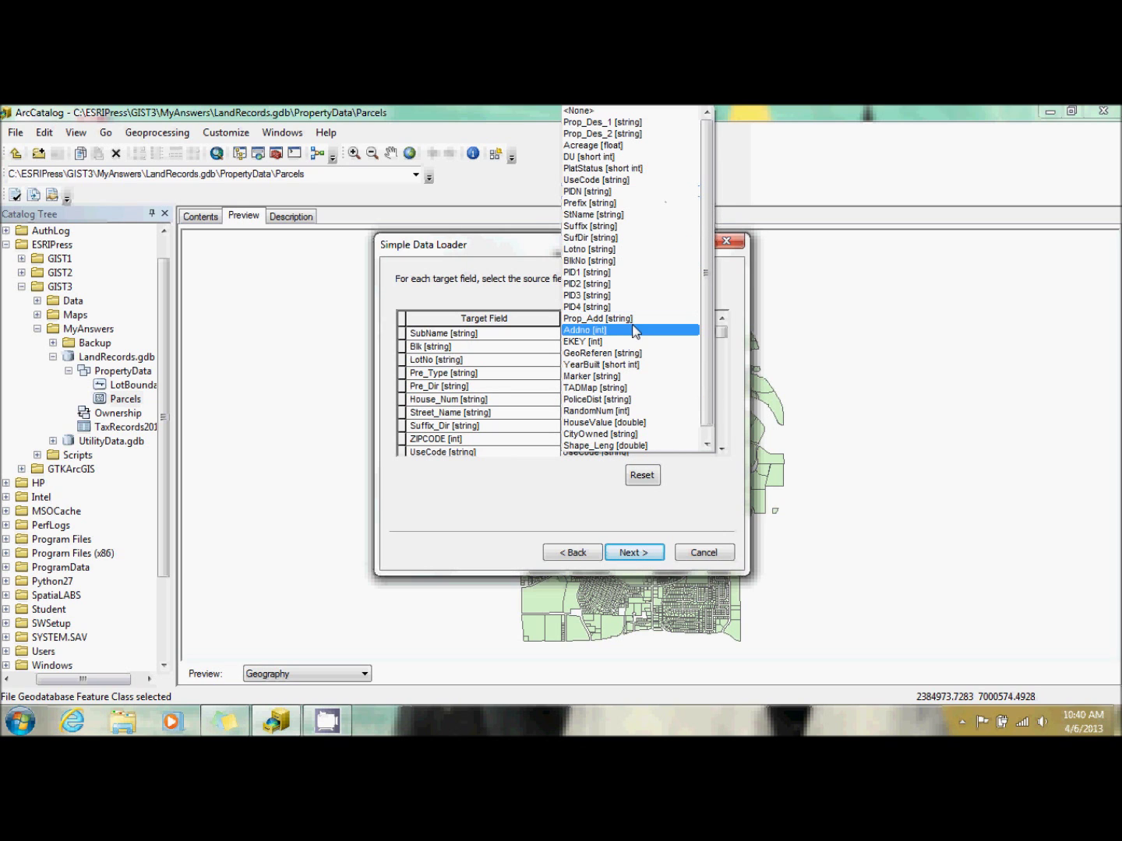
left_click(640, 215)
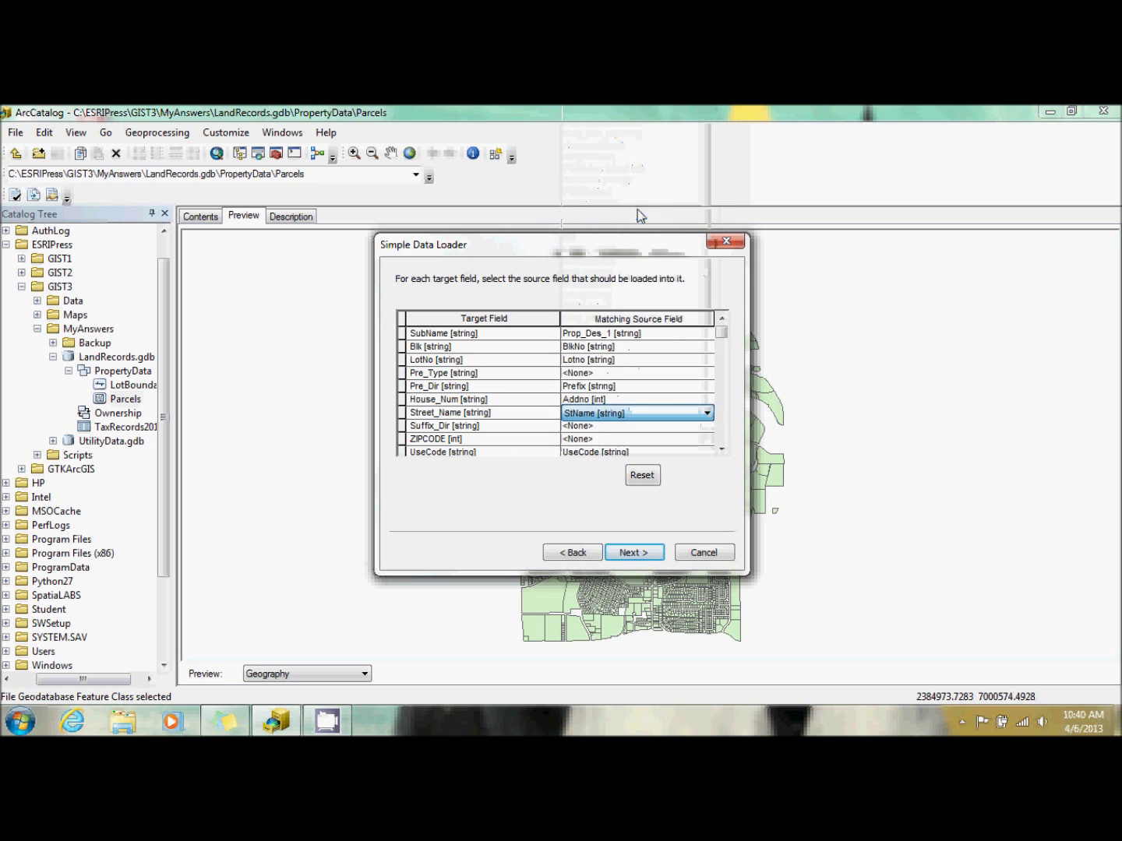
Match target field Suffix_Dir to source field SufDir
left_click(603, 427)
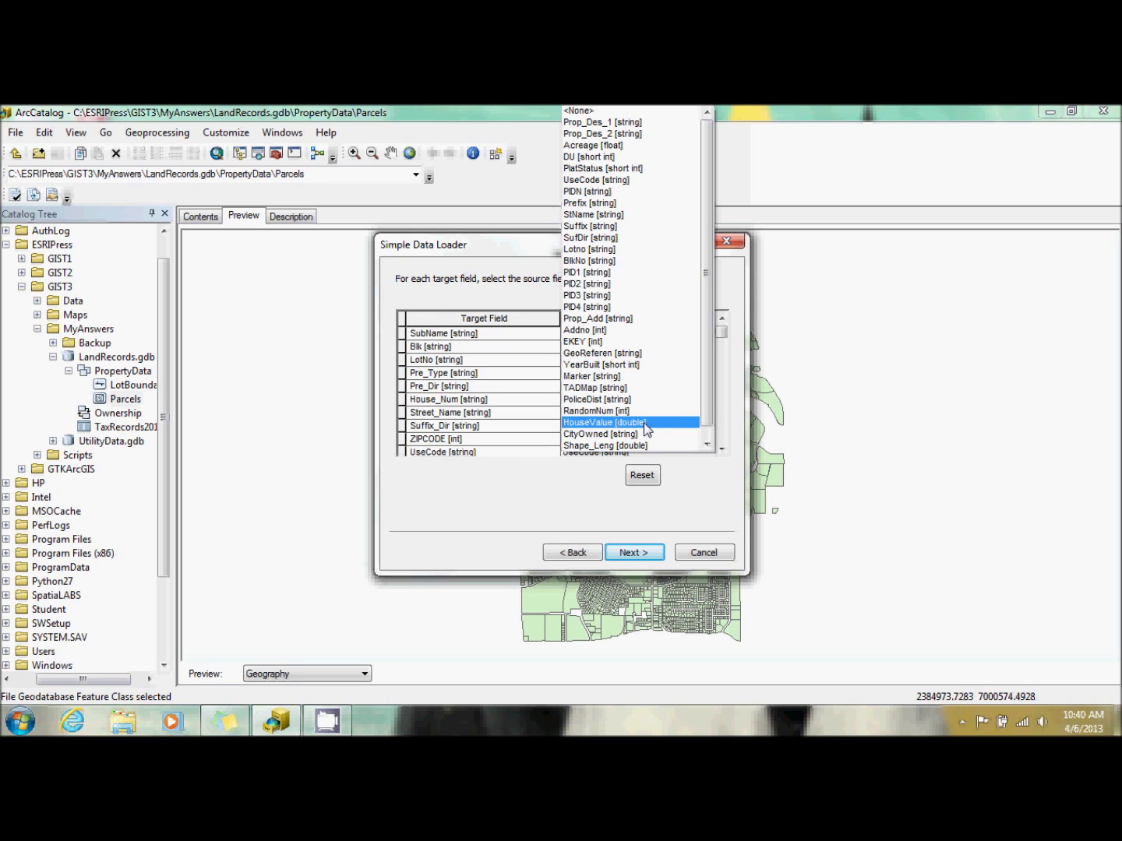
left_click(535, 417)
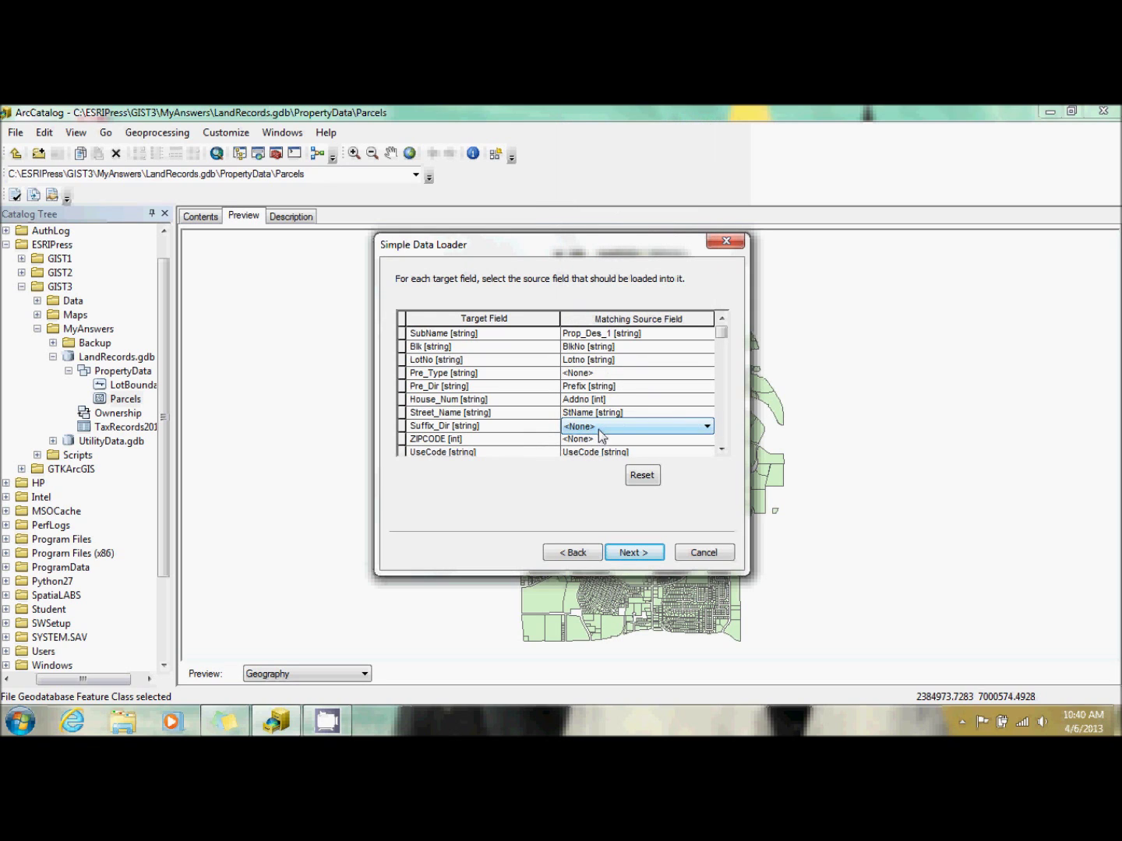
left_click(600, 426)
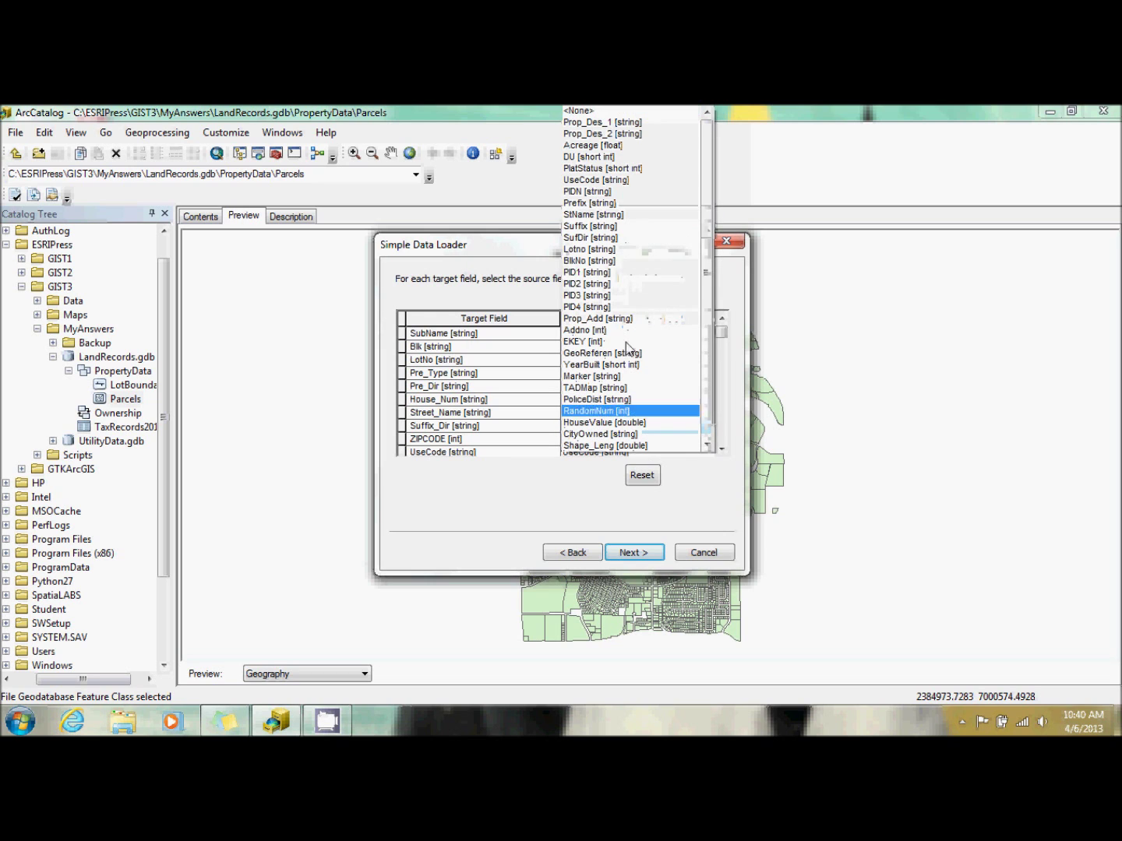
left_click(614, 237)
Match target field Georeference to source field GeoReferen and Street_Type to Suffix, then accept the field matching
left_click(721, 451)
left_click(721, 451)
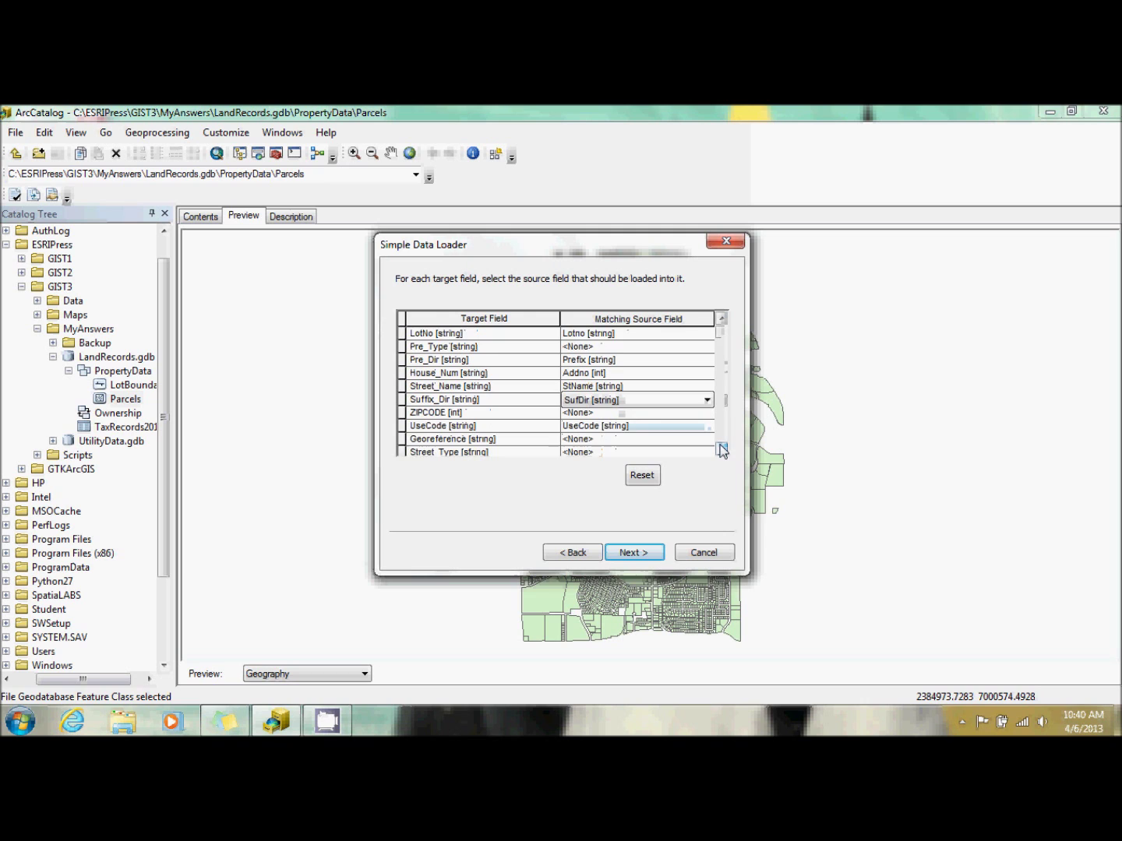
left_click(721, 449)
left_click(668, 427)
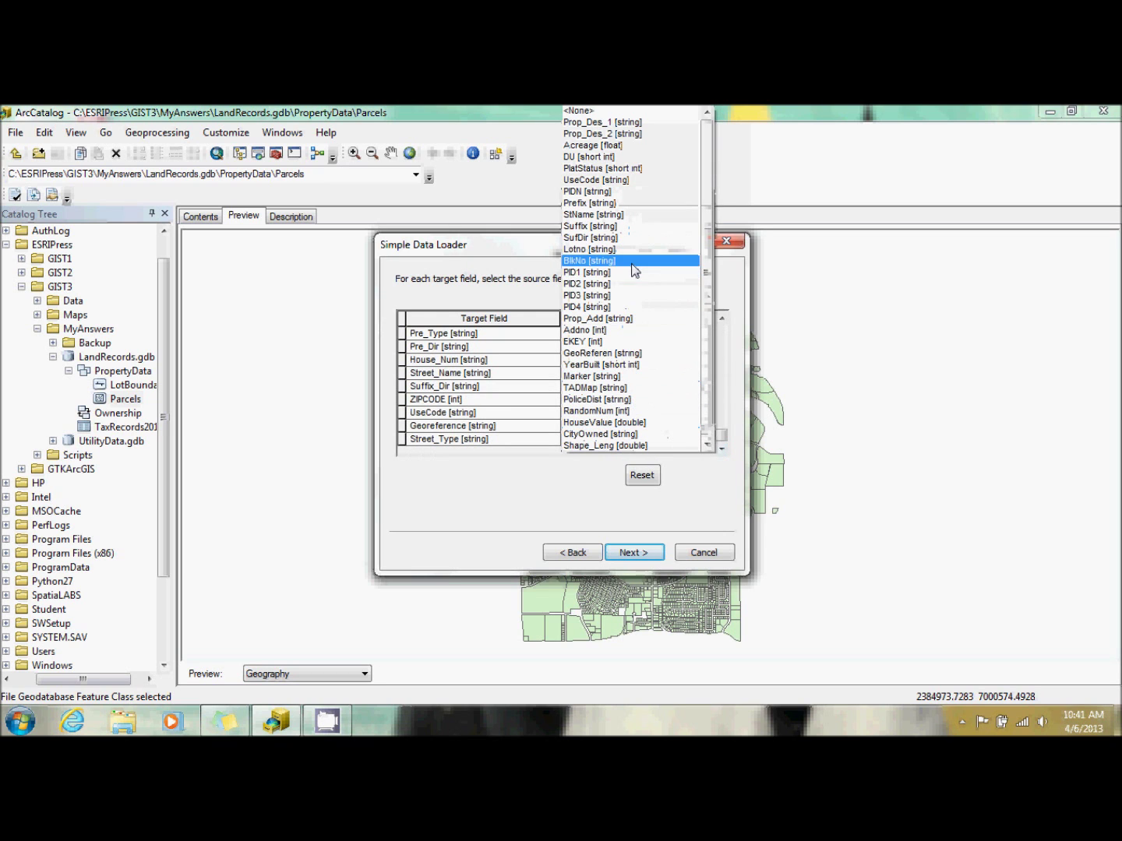
left_click(622, 355)
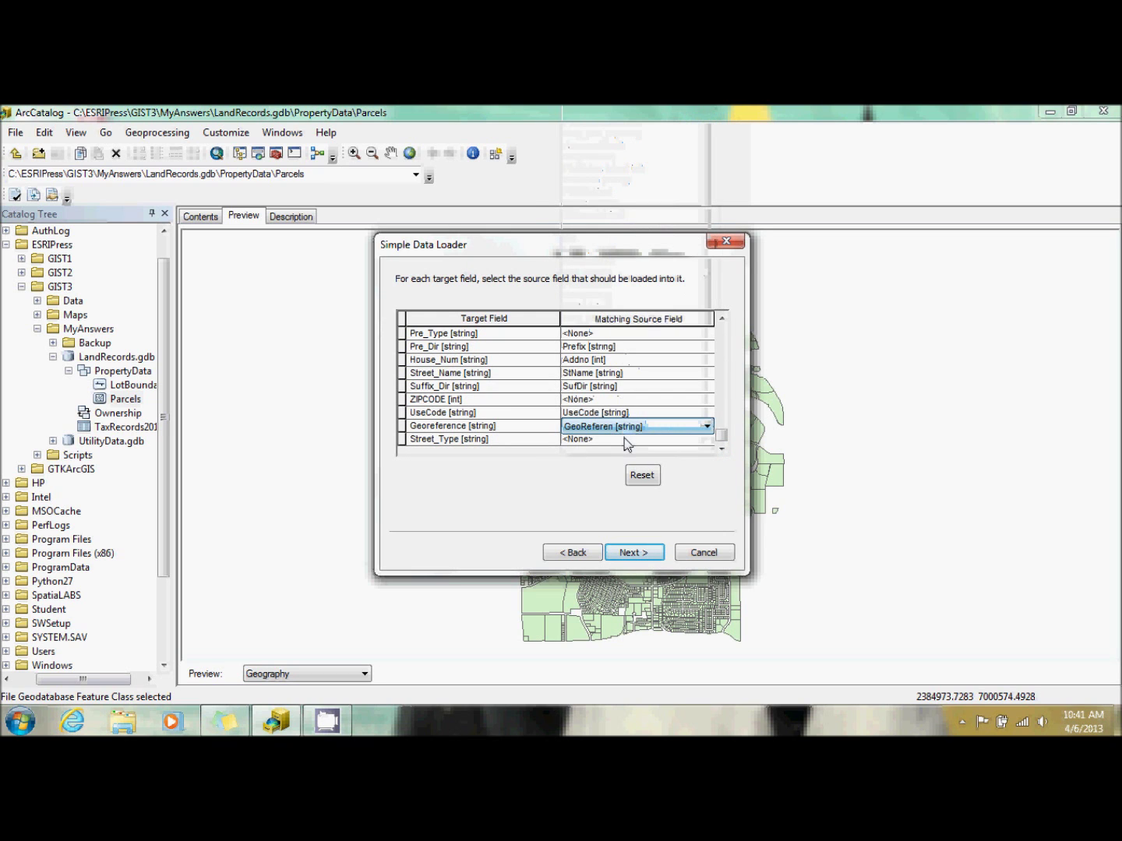
left_click(624, 438)
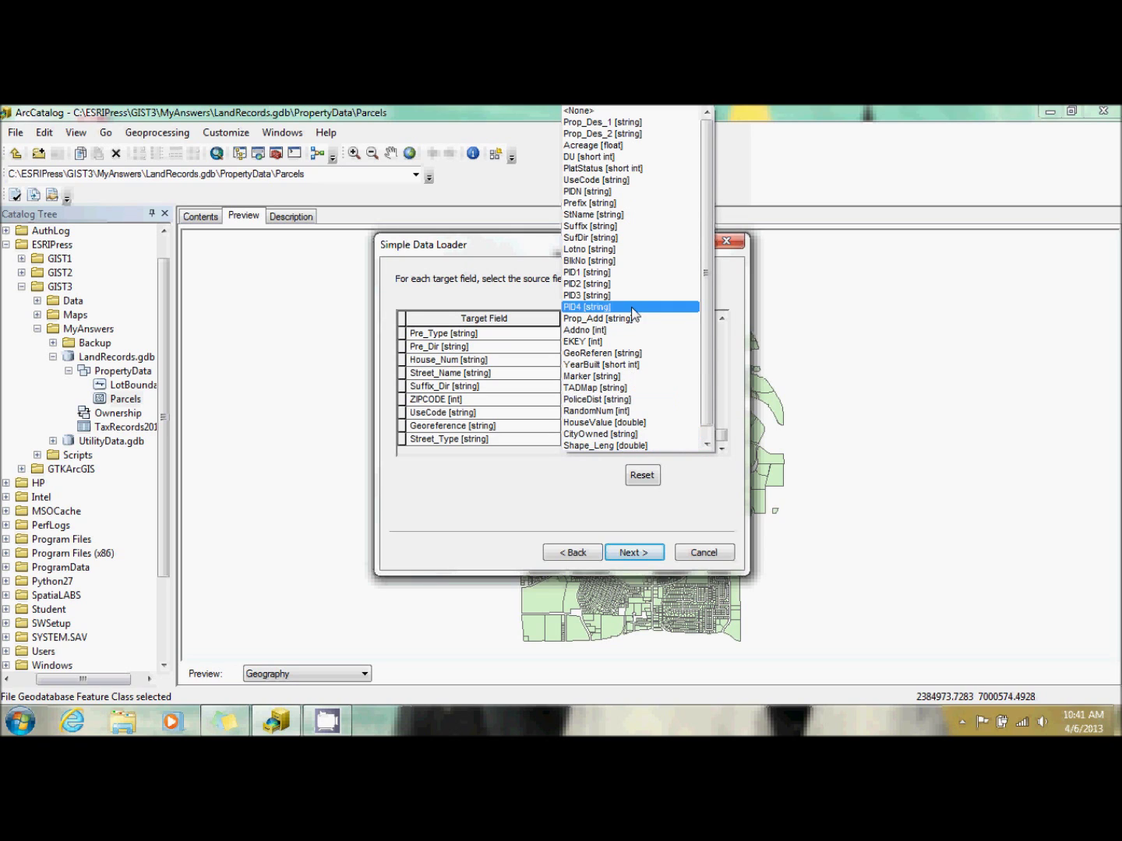
left_click(620, 230)
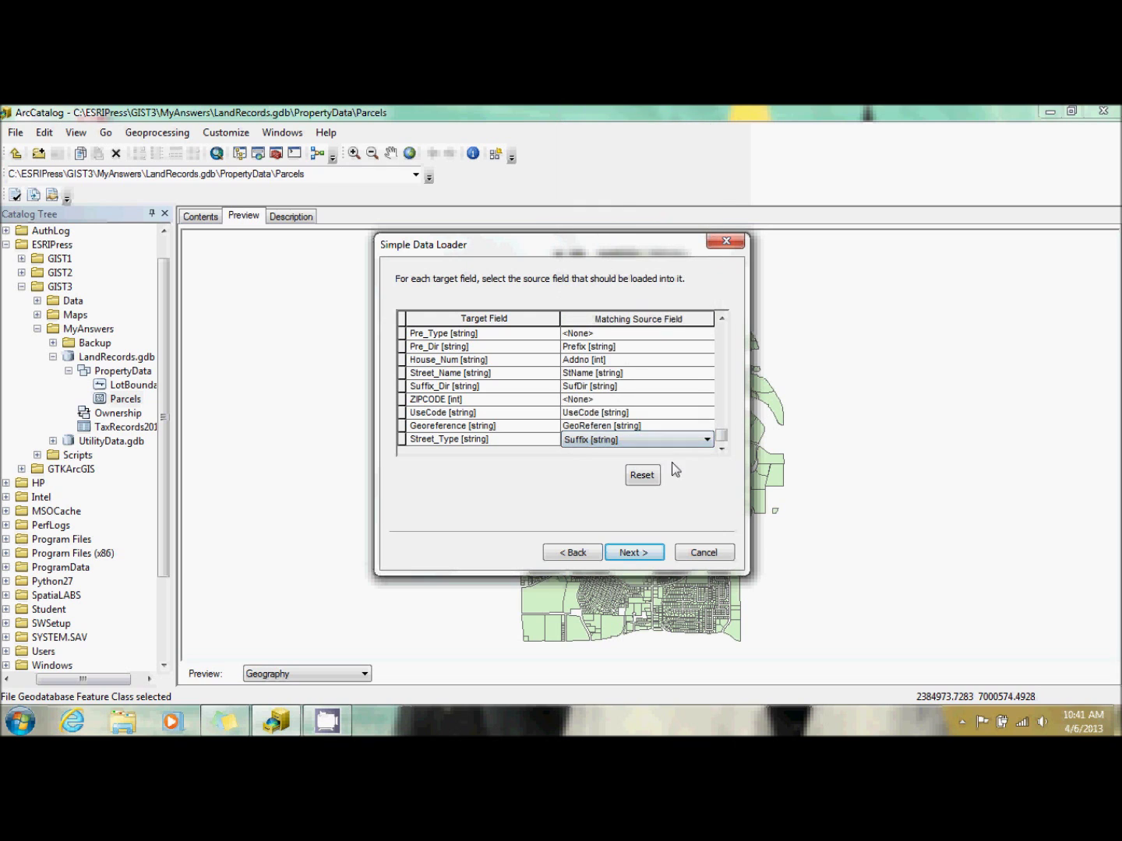
left_click(637, 552)
Limit the load to source features that satisfy the query "PlatStatus" = 2
left_click(544, 342)
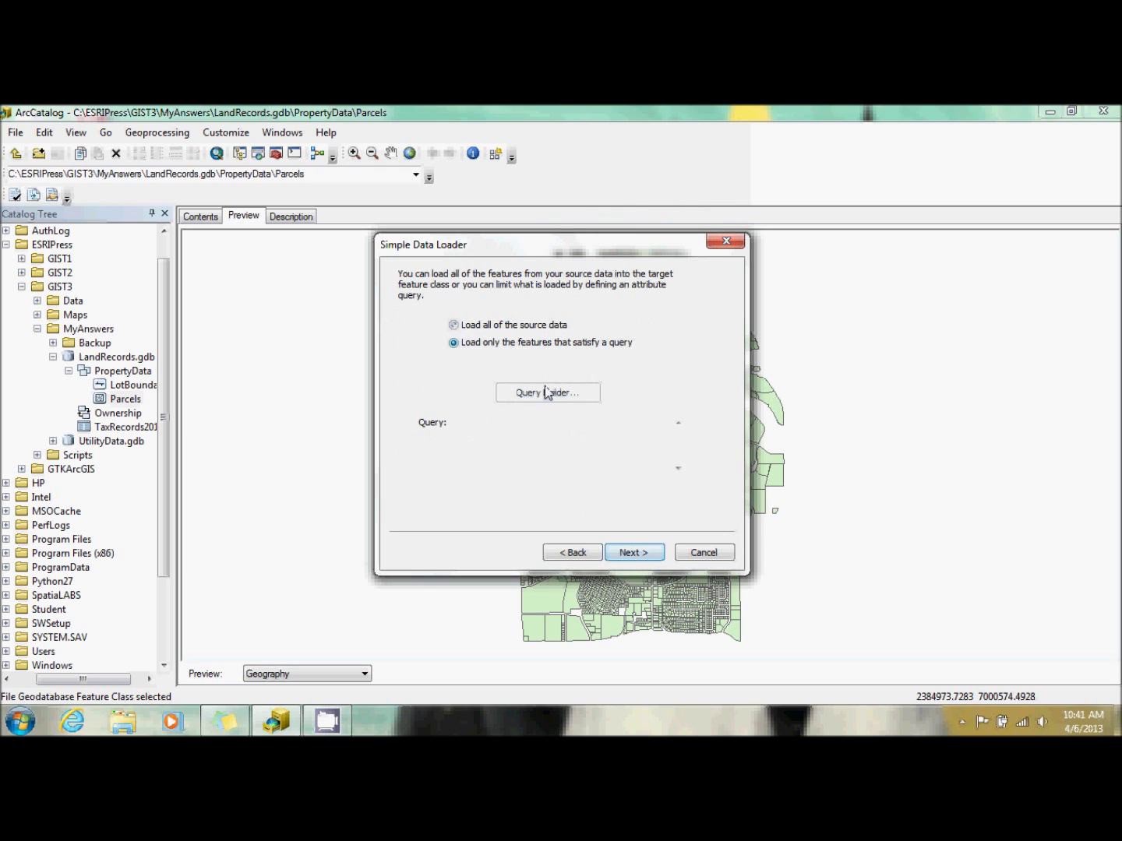
left_click(545, 388)
left_click(686, 346)
left_click(686, 346)
left_click(685, 346)
double_click(443, 316)
left_click(426, 369)
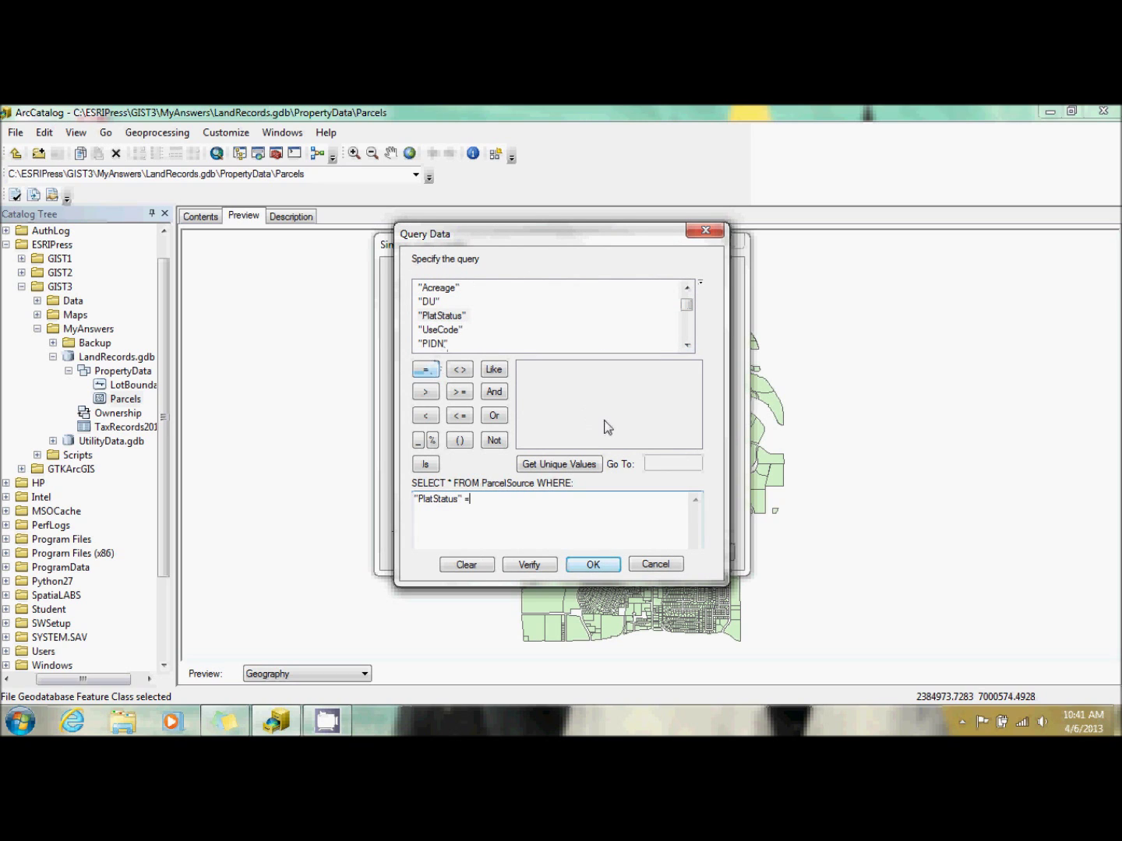
left_click(558, 465)
double_click(525, 385)
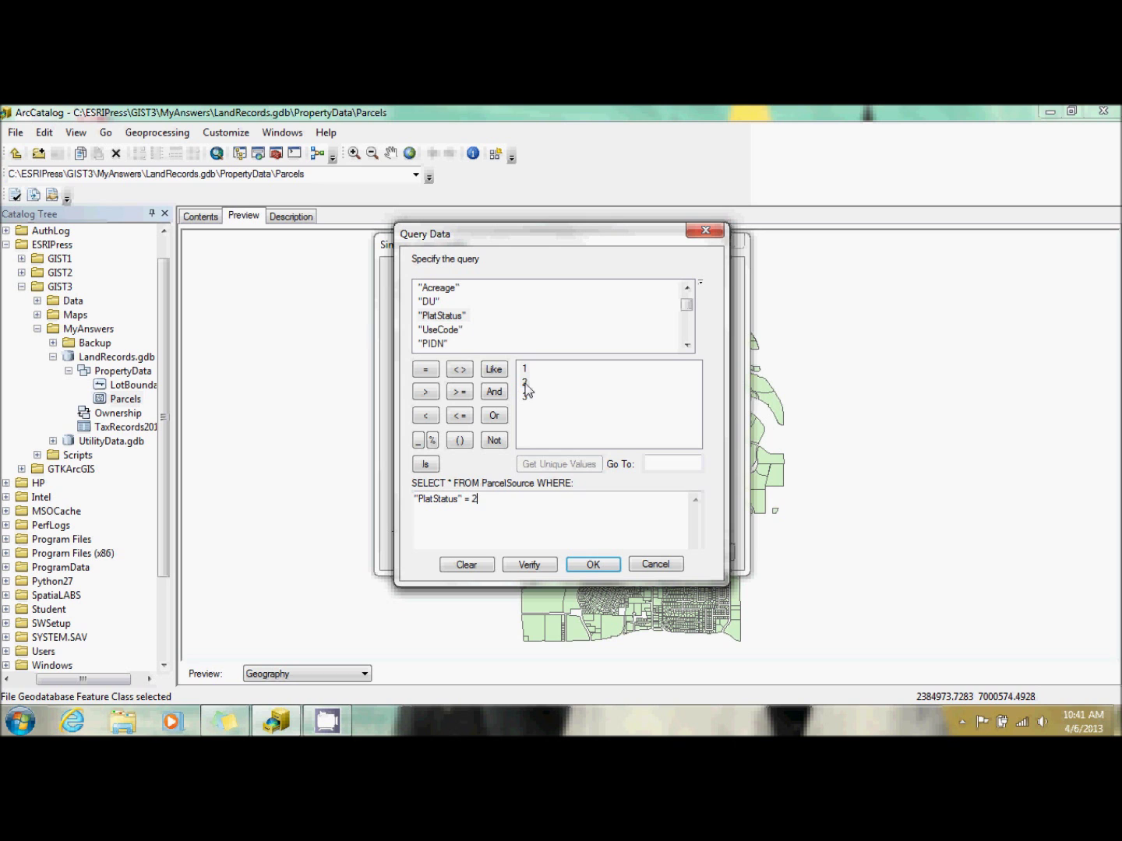
left_click(595, 564)
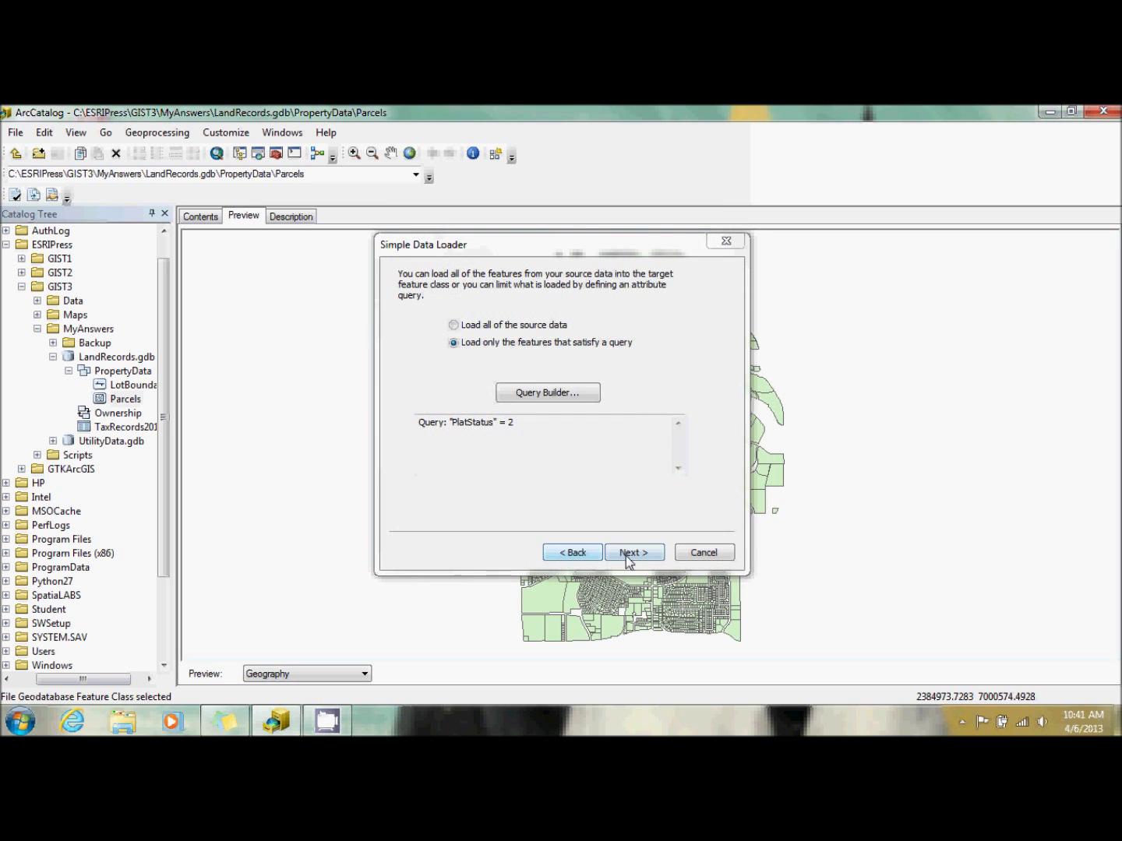
Finish the Unplatted Property data load into Parcels from the summary page
left_click(628, 554)
left_click(634, 554)
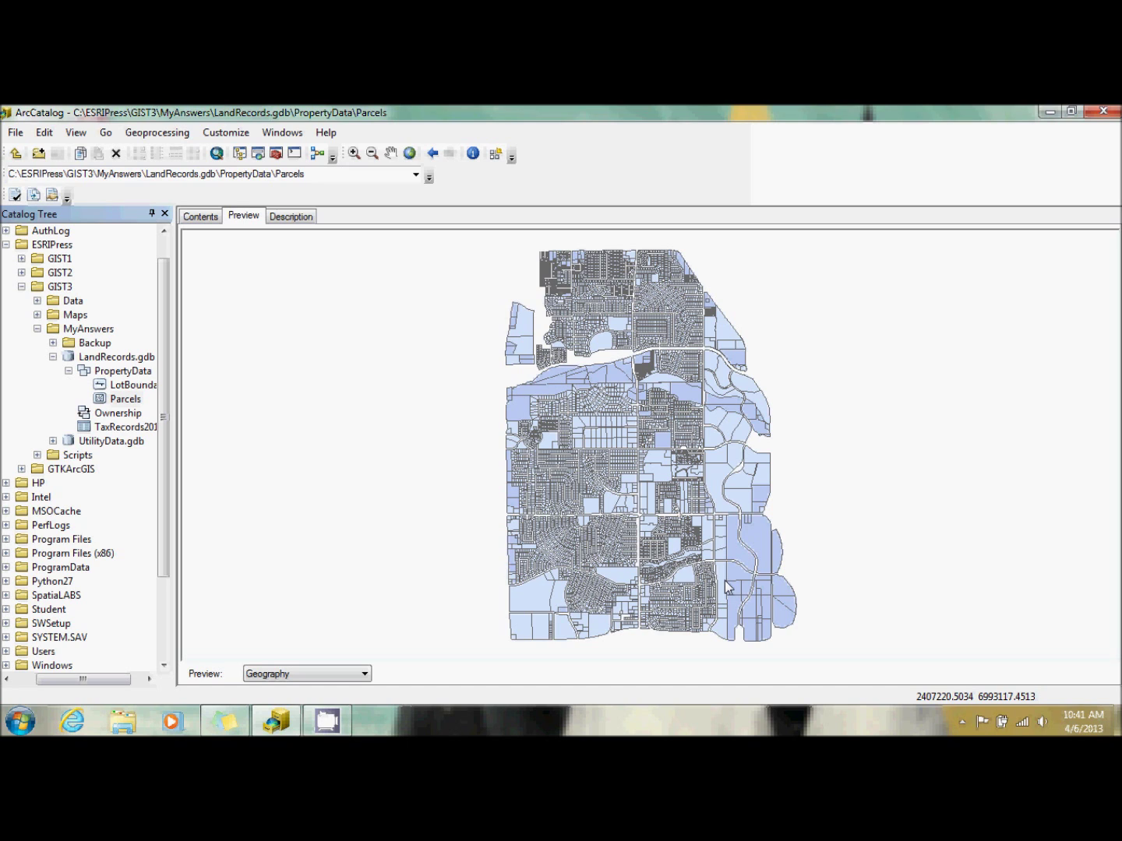
right_click(116, 402)
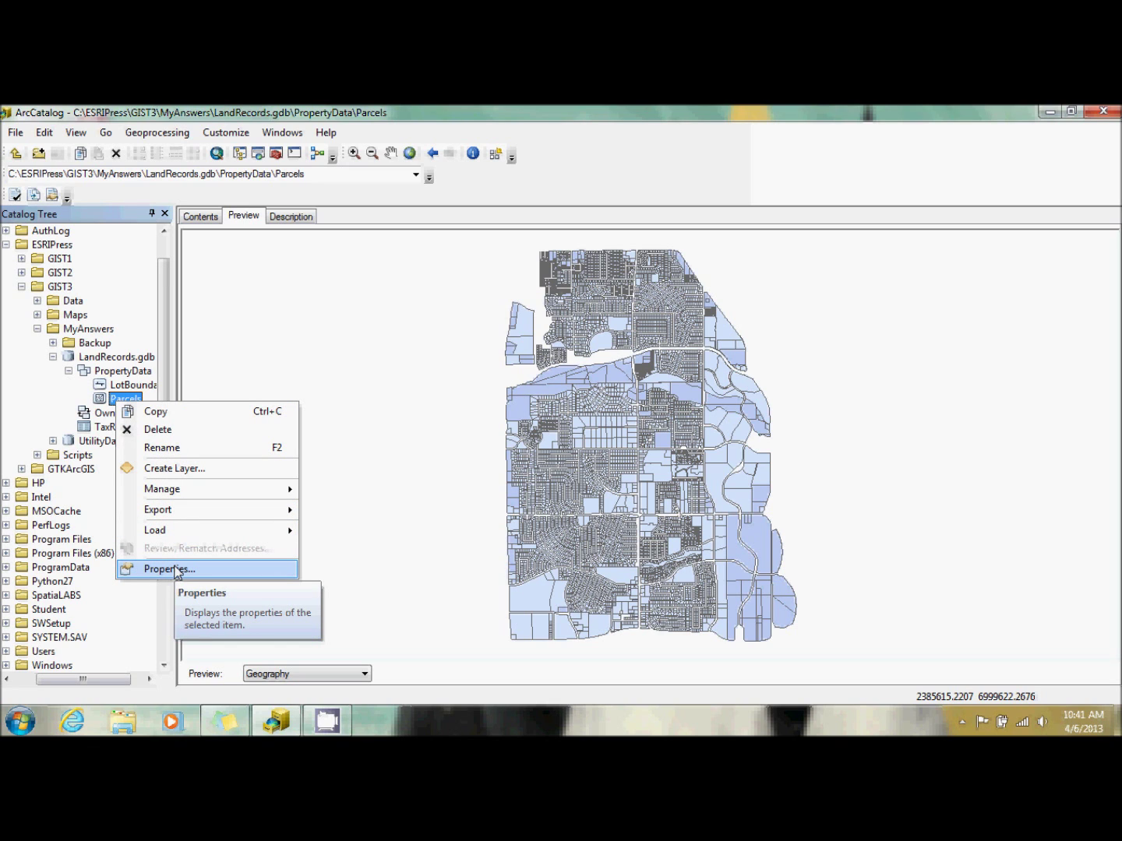
left_click(353, 463)
Start a further Simple Data Loader run for Parcels and add ParcelSource.shp to the list of source data
right_click(128, 398)
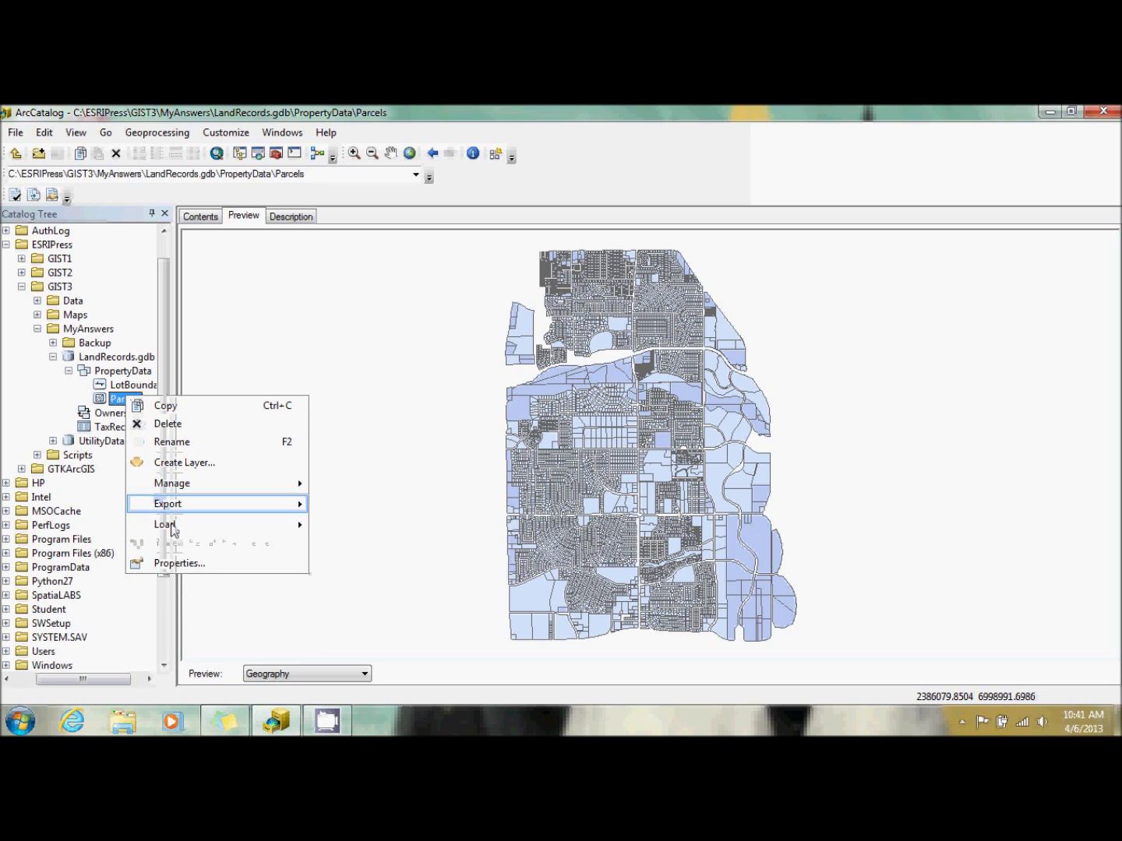
mouse_move(183, 523)
left_click(332, 528)
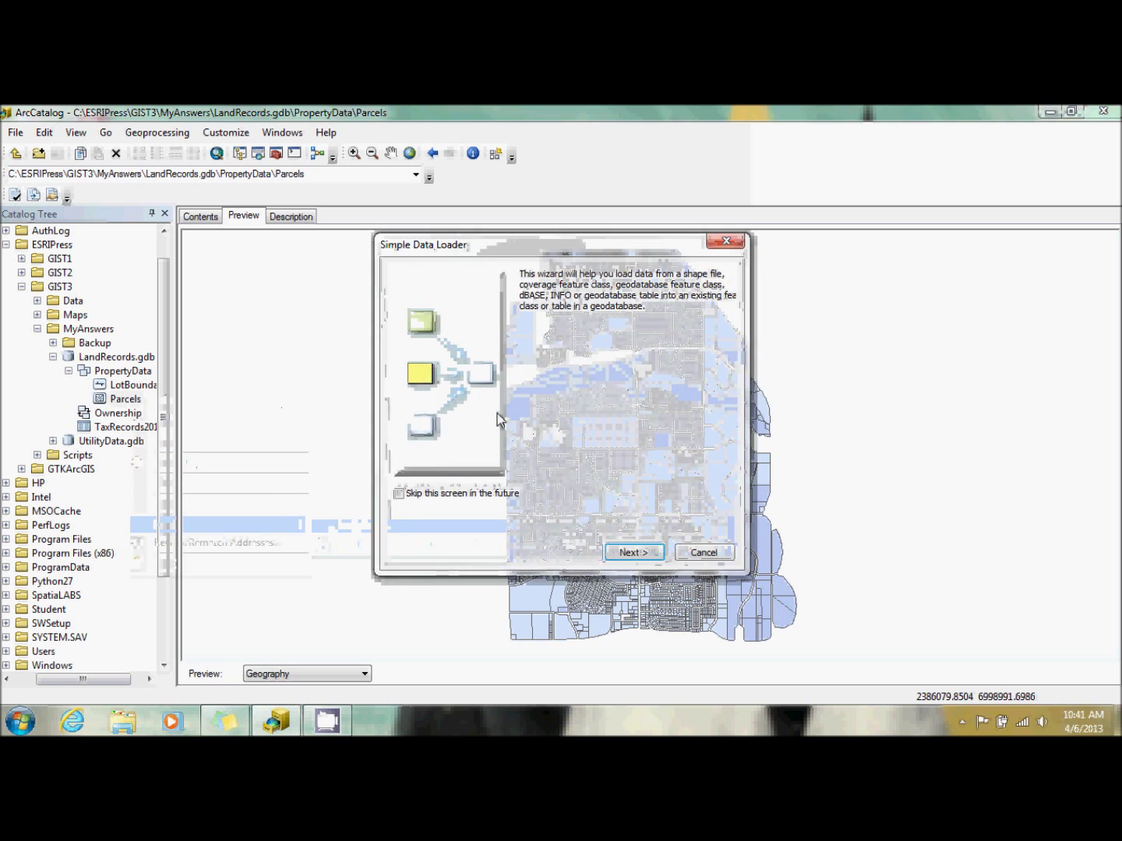
left_click(646, 552)
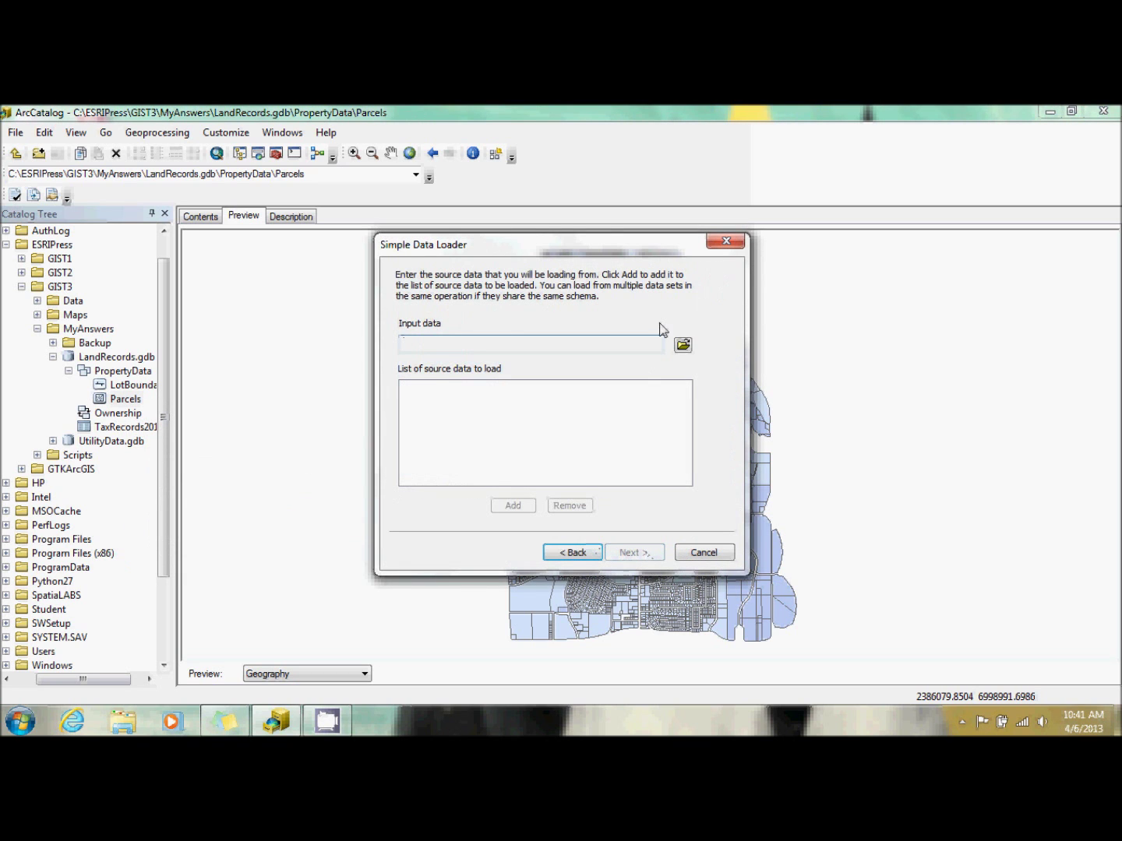
left_click(683, 344)
double_click(555, 395)
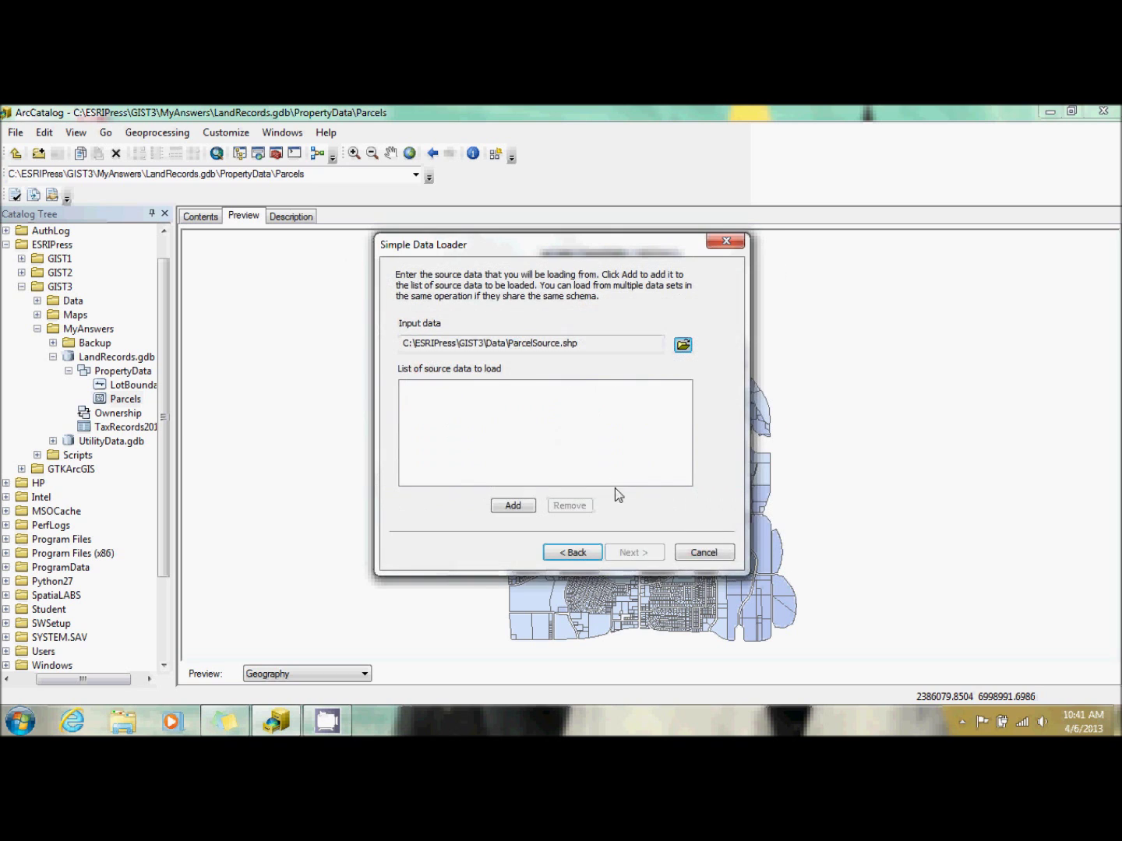
left_click(512, 506)
Choose to load all features into a subtype and set the target subtype to Plat Pending
left_click(647, 554)
left_click(461, 448)
left_click(475, 481)
left_click(656, 481)
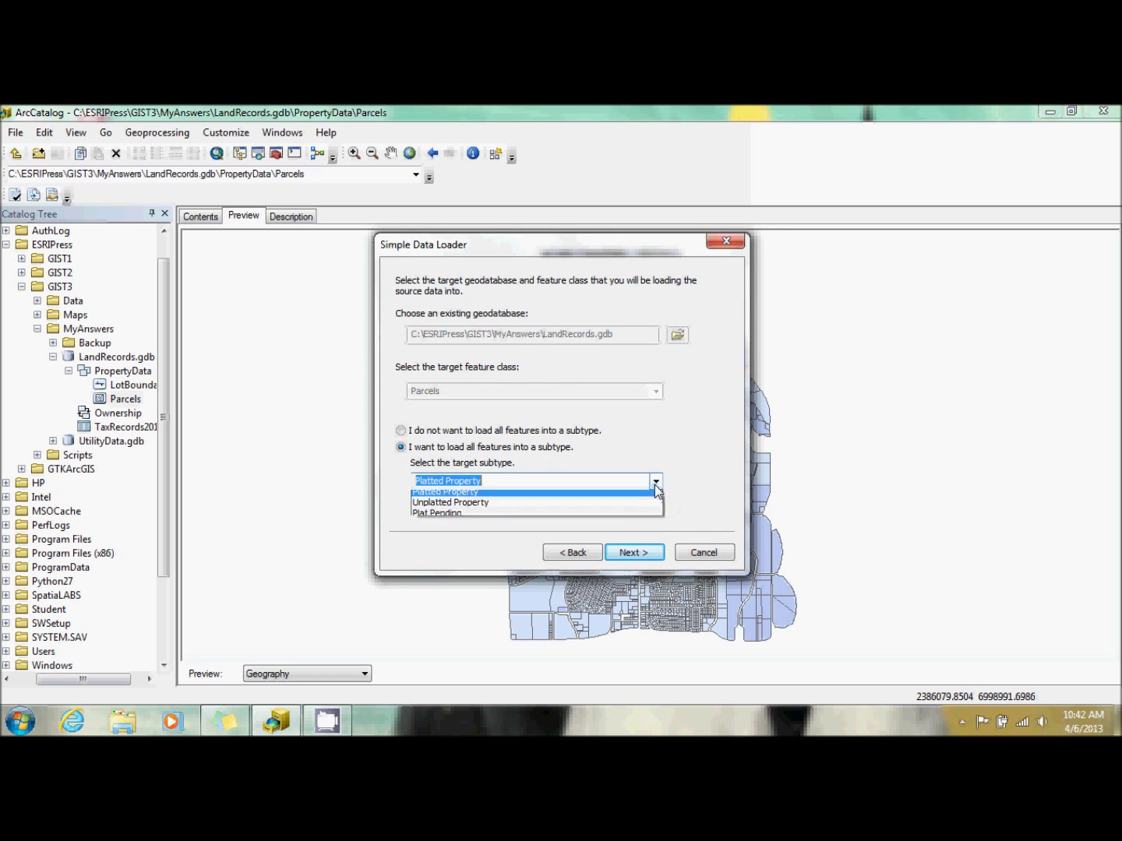
left_click(607, 518)
left_click(623, 550)
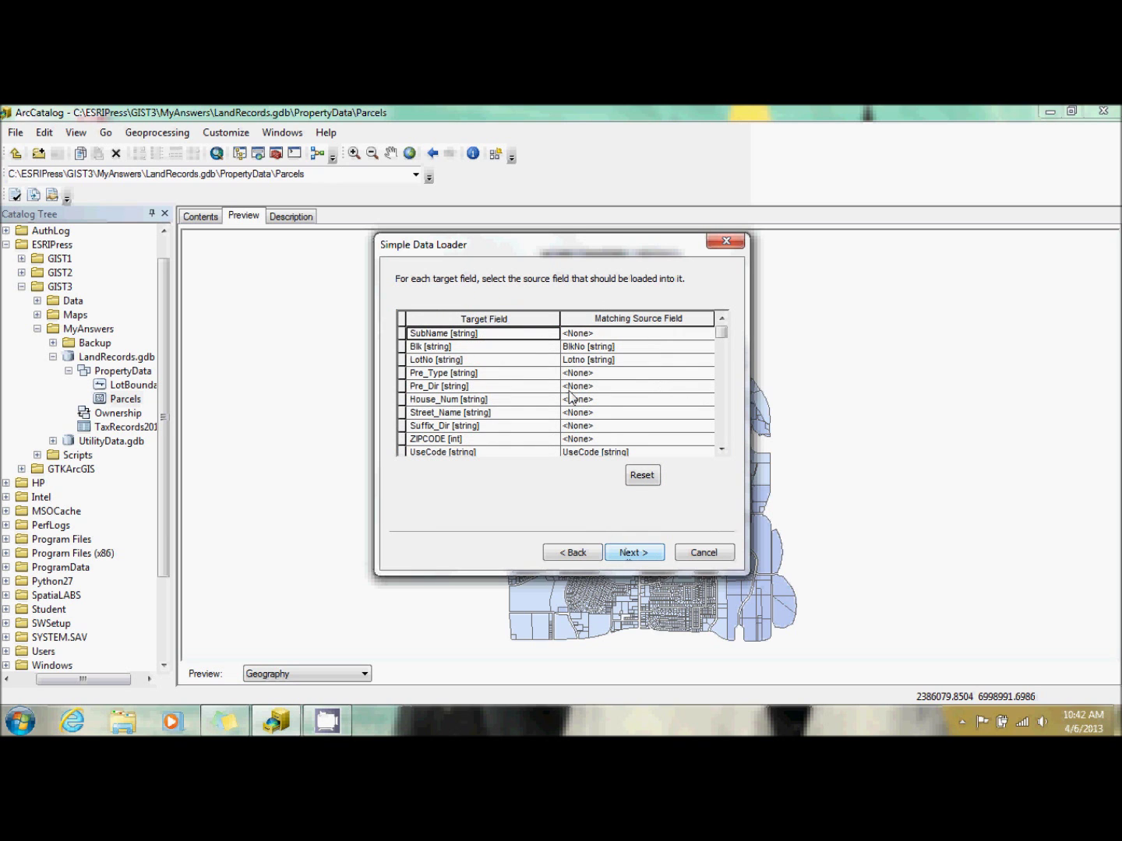
For the Plat Pending load, match SubName to source field Prop_Des_1 and Pre_Dir to Prefix
left_click(635, 335)
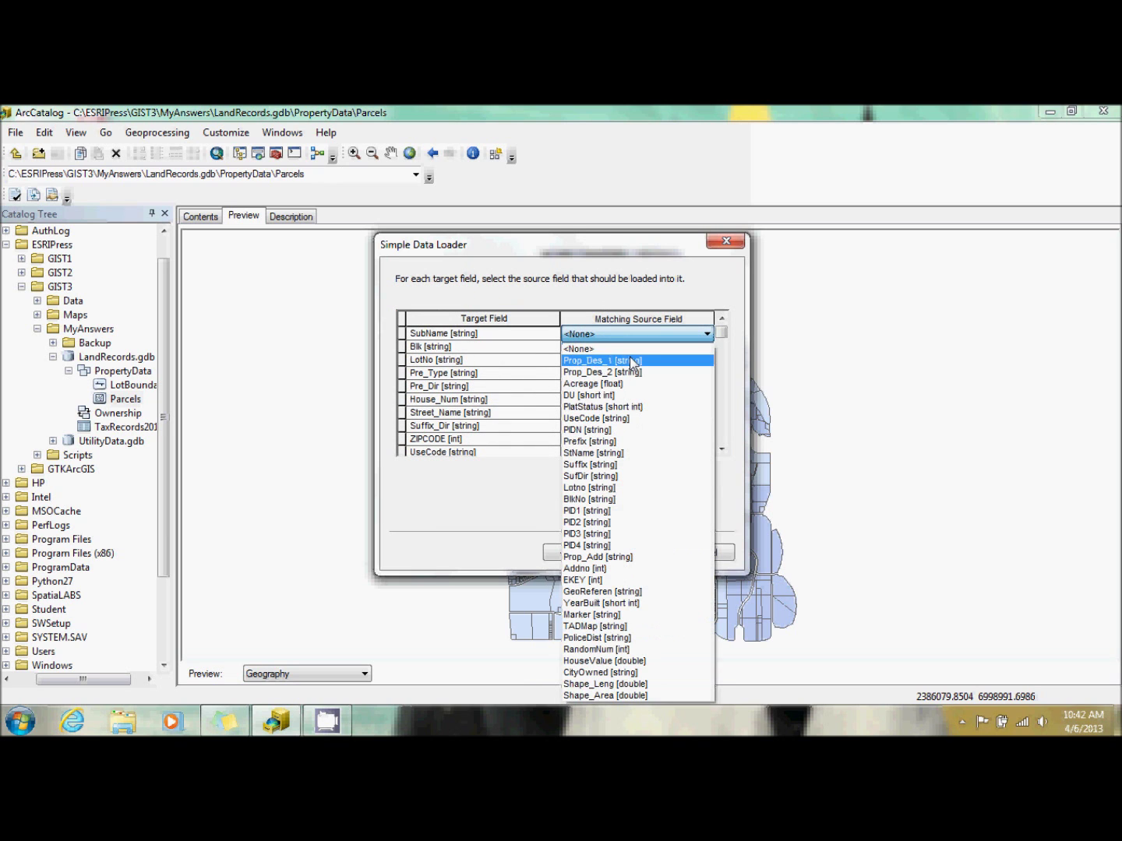
left_click(632, 361)
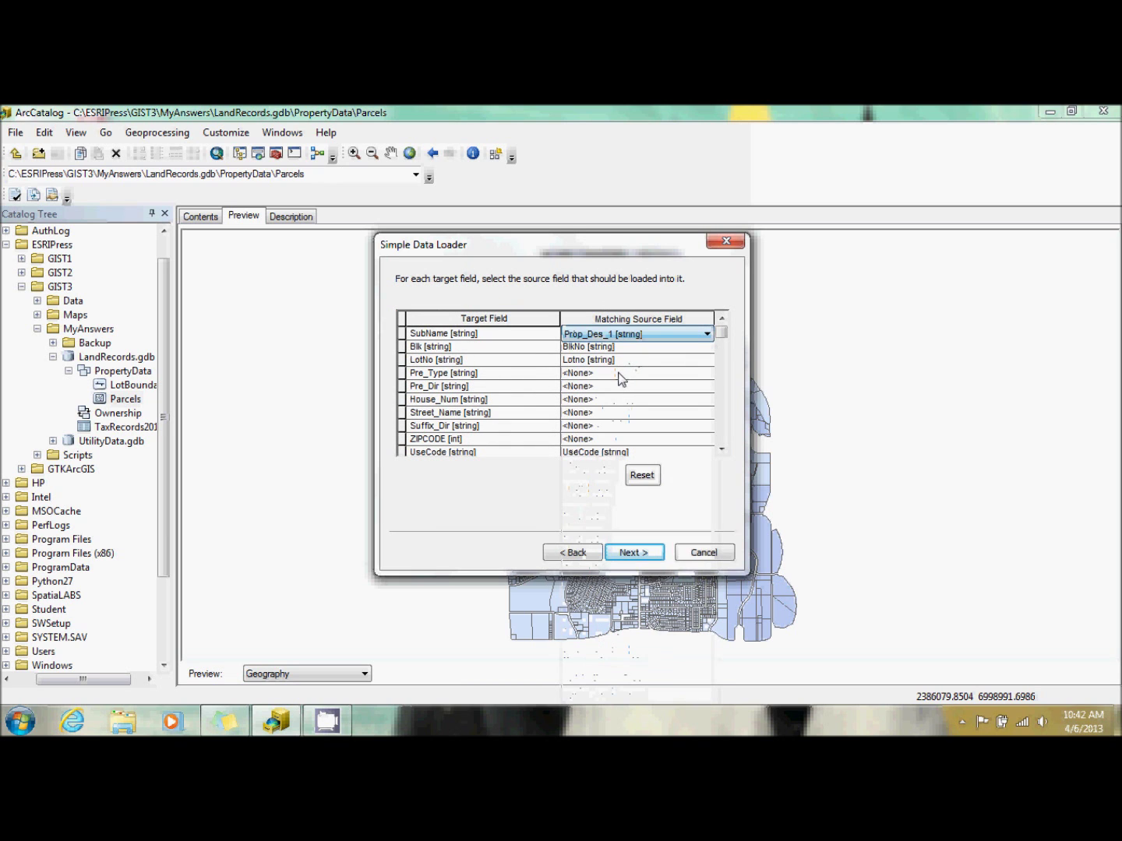
left_click(596, 389)
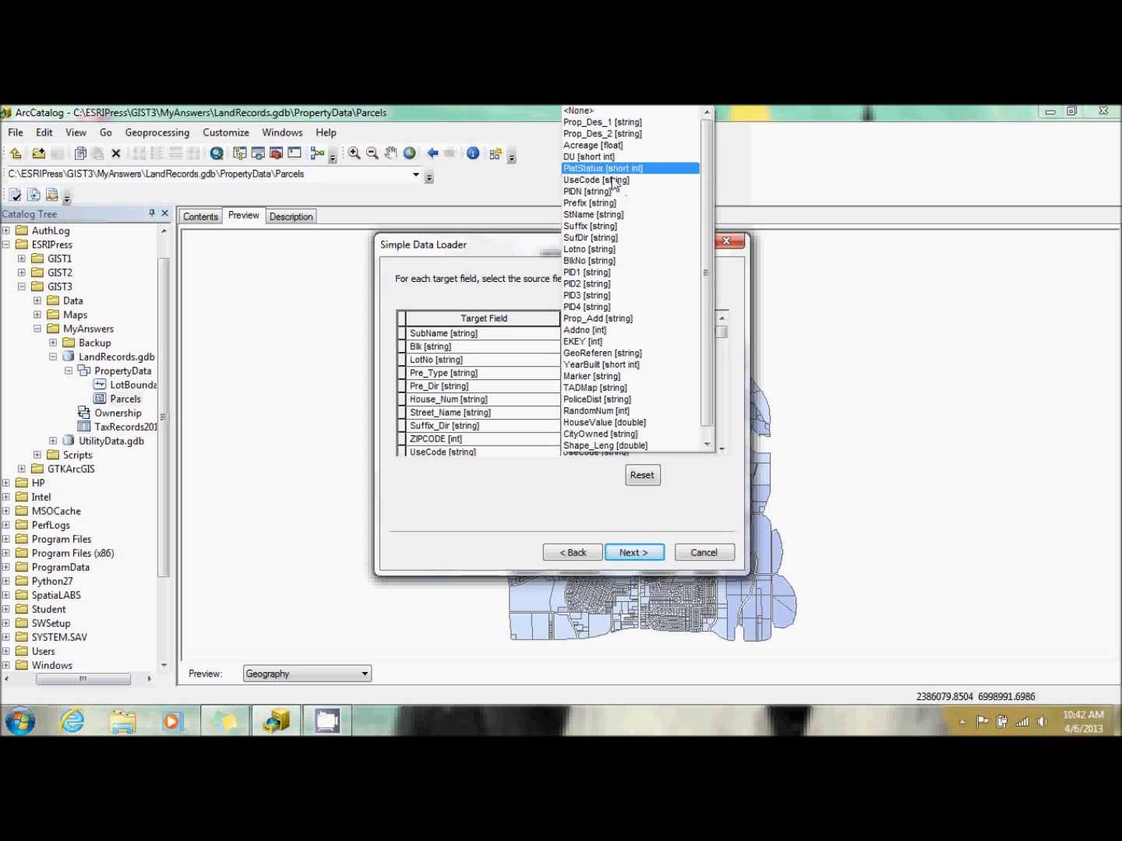
left_click(607, 202)
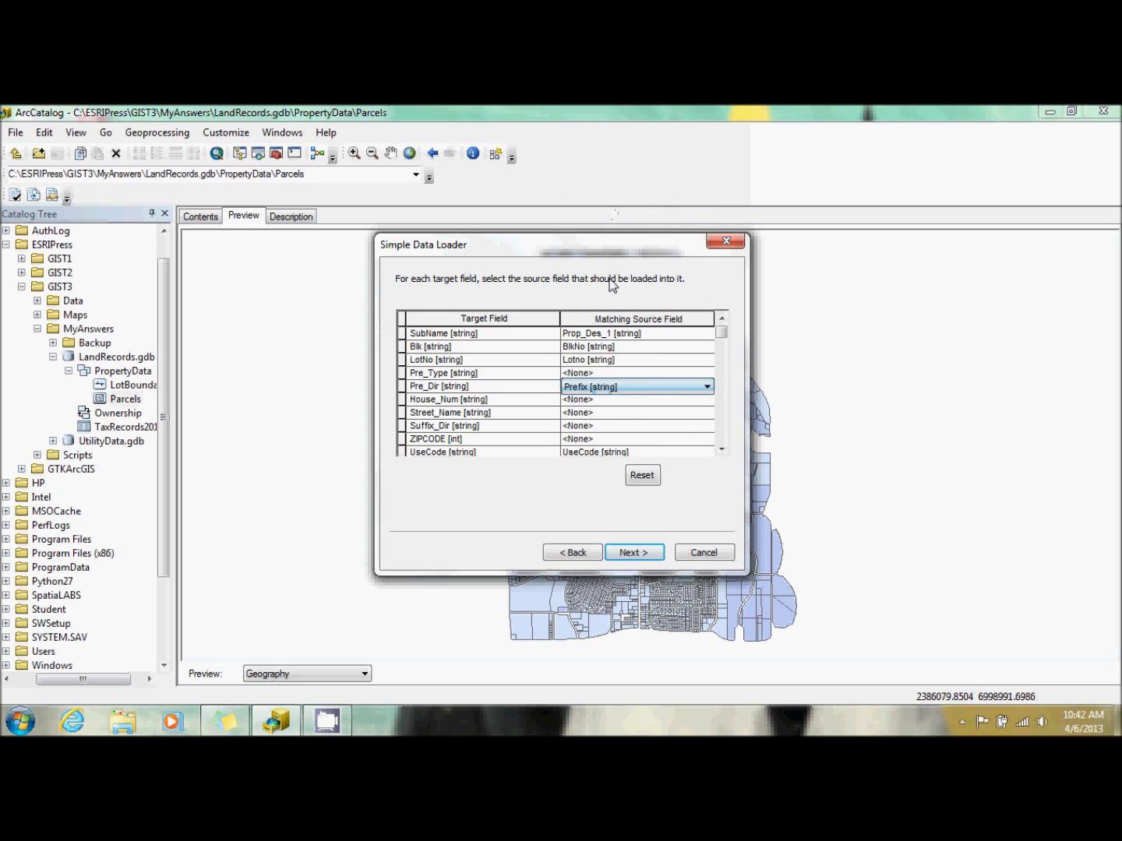
For the Plat Pending load, match House_Num to source field Addno, Street_Name to StName and Suffix_Dir to SufDir
left_click(605, 402)
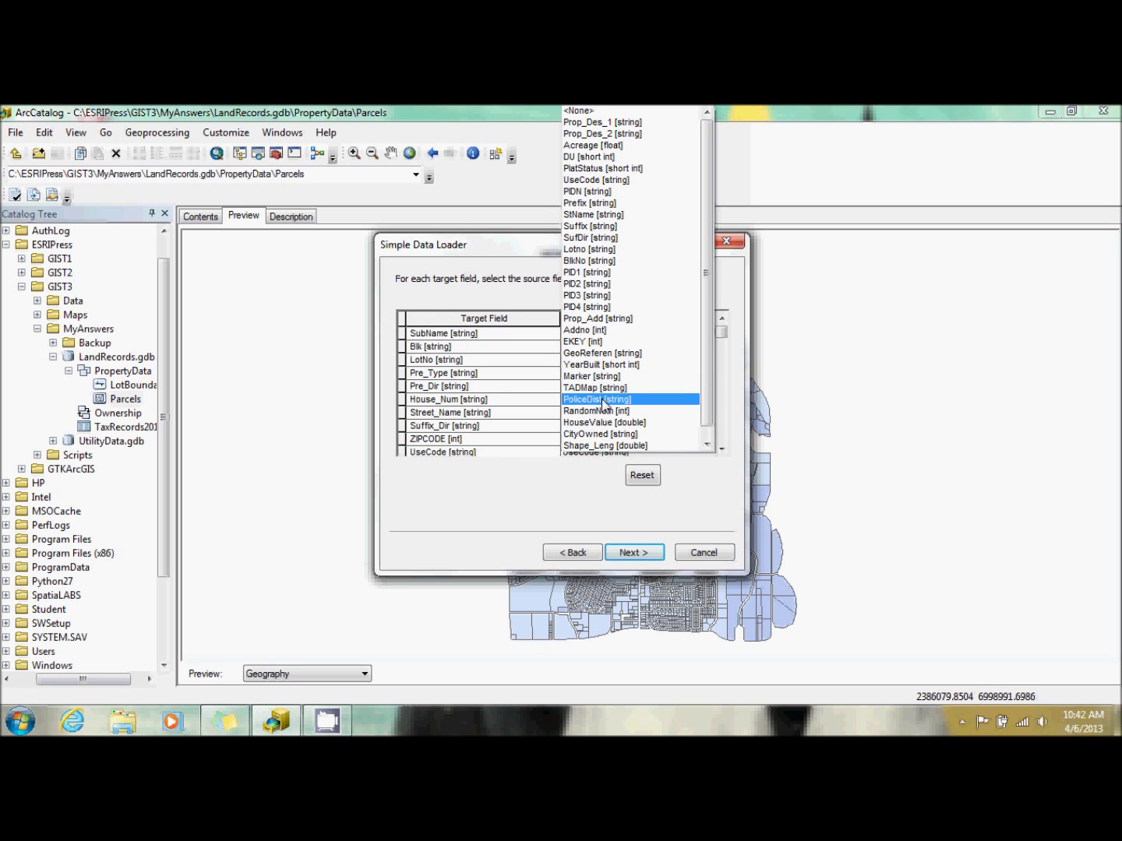
left_click(601, 330)
left_click(627, 416)
left_click(627, 416)
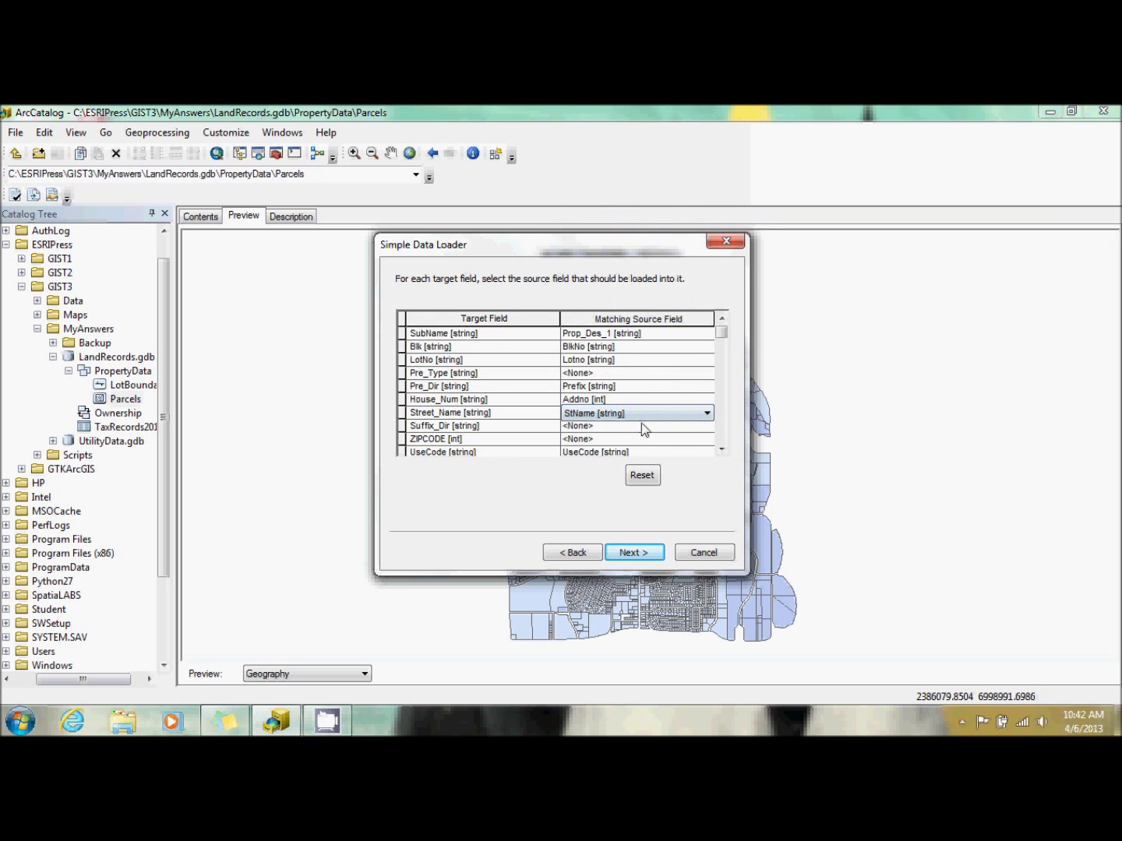
left_click(640, 431)
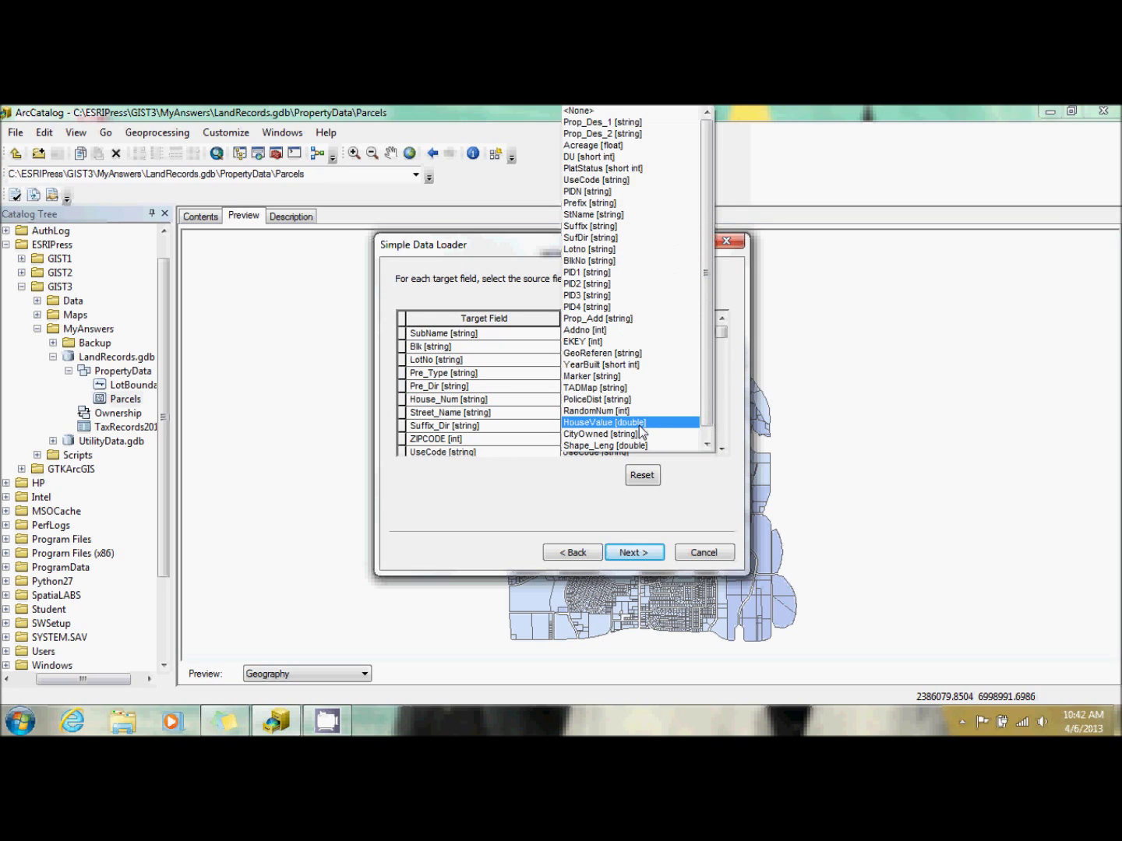
left_click(645, 237)
Match Georeference to source field GeoReferen and Street_Type to Suffix, completing the Plat Pending field matching
left_click(722, 449)
left_click(722, 449)
left_click(722, 449)
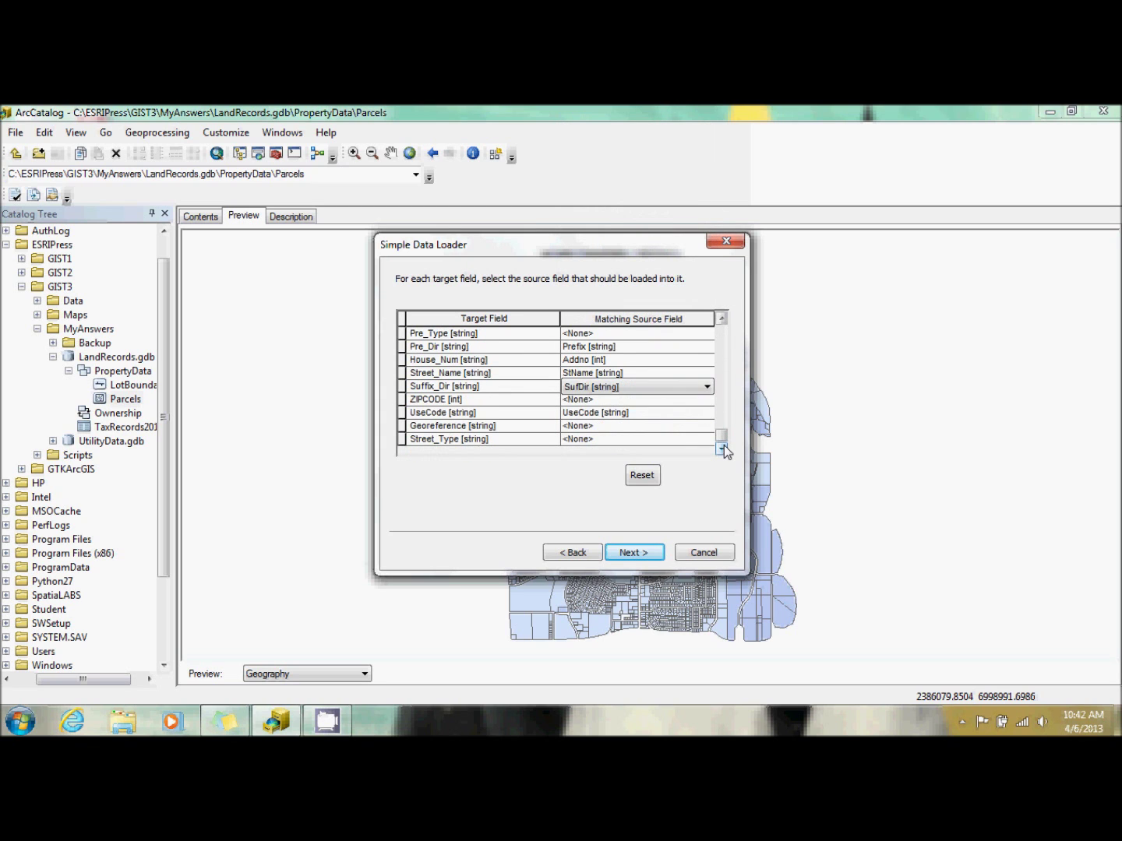
left_click(669, 427)
left_click(668, 427)
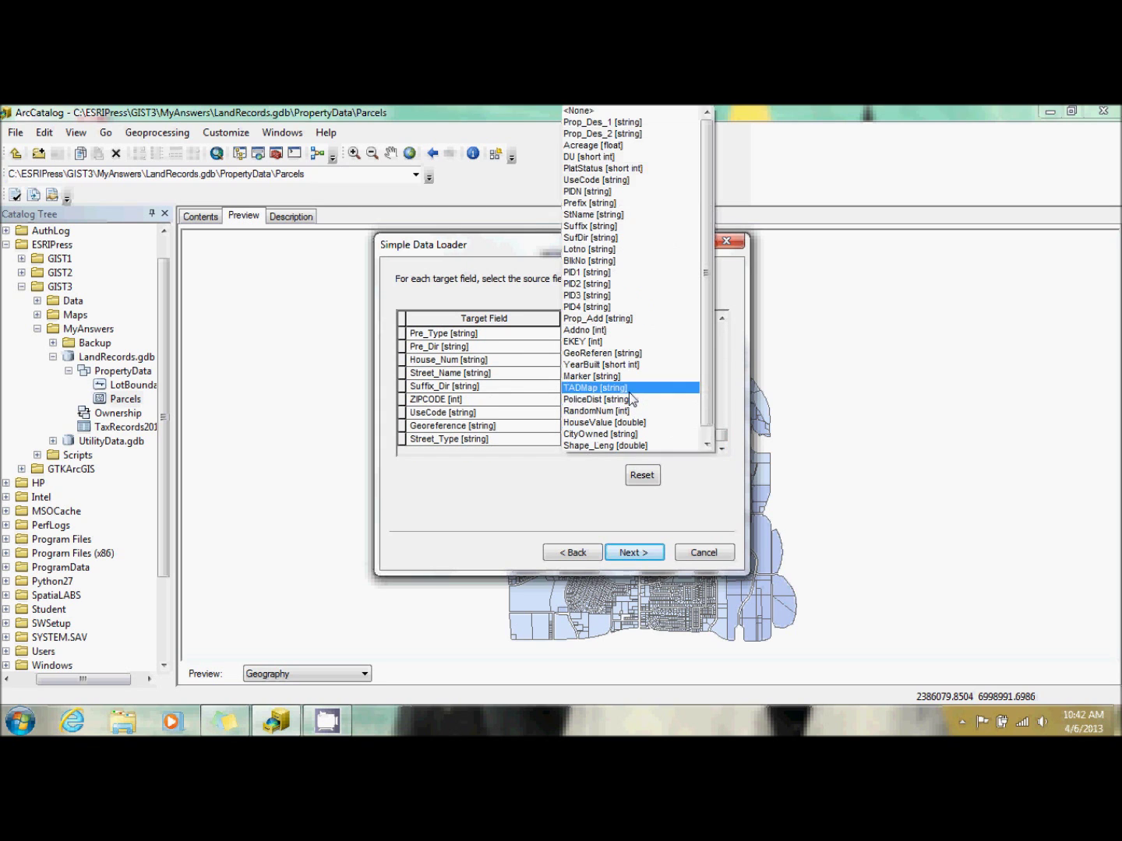
left_click(607, 353)
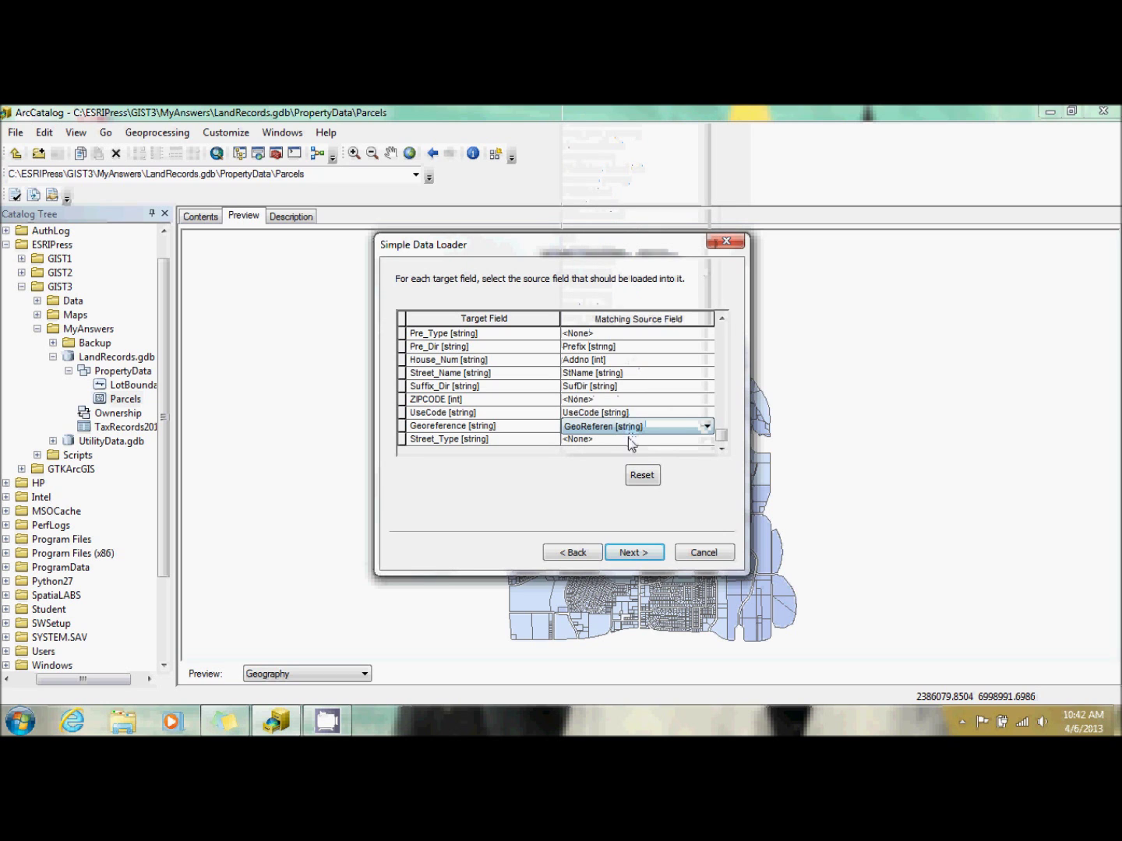
left_click(629, 440)
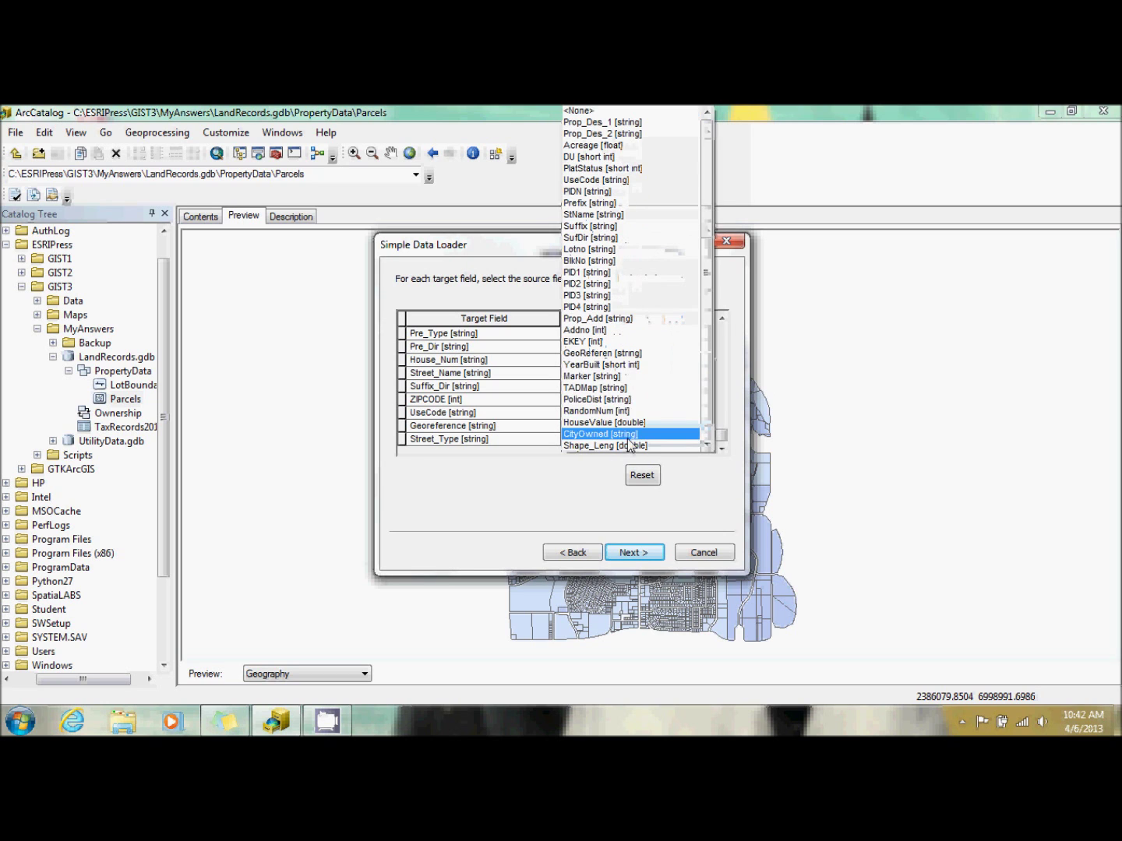
left_click(634, 227)
left_click(648, 553)
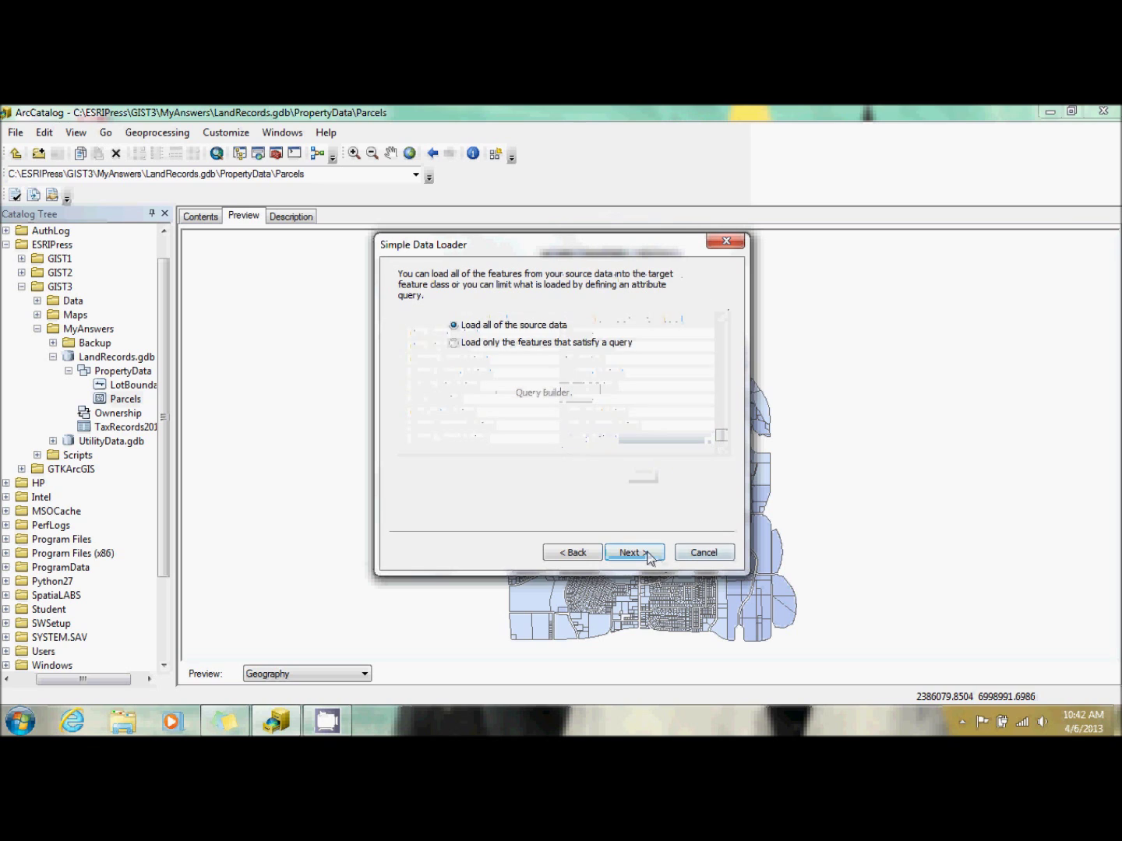
Limit the Plat Pending load to features satisfying the query "PlatStatus" = 3 and finish loading the data
left_click(565, 345)
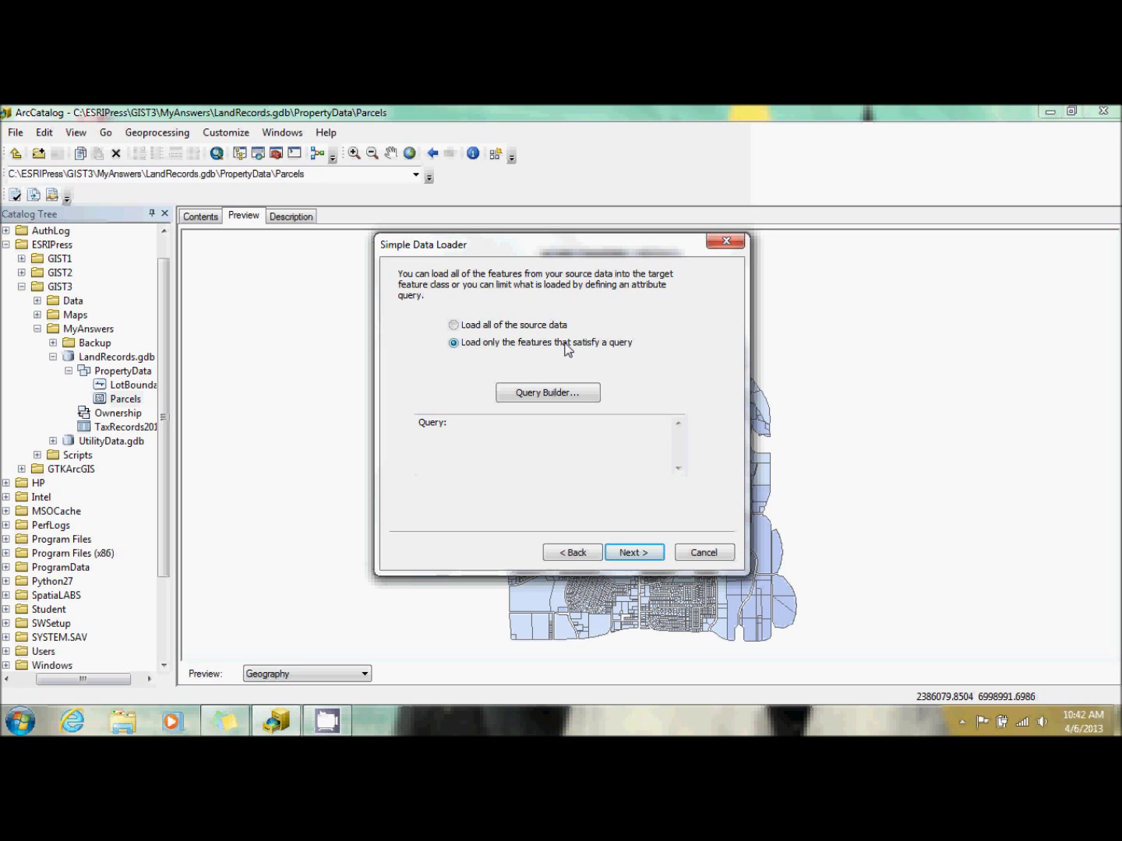
left_click(565, 393)
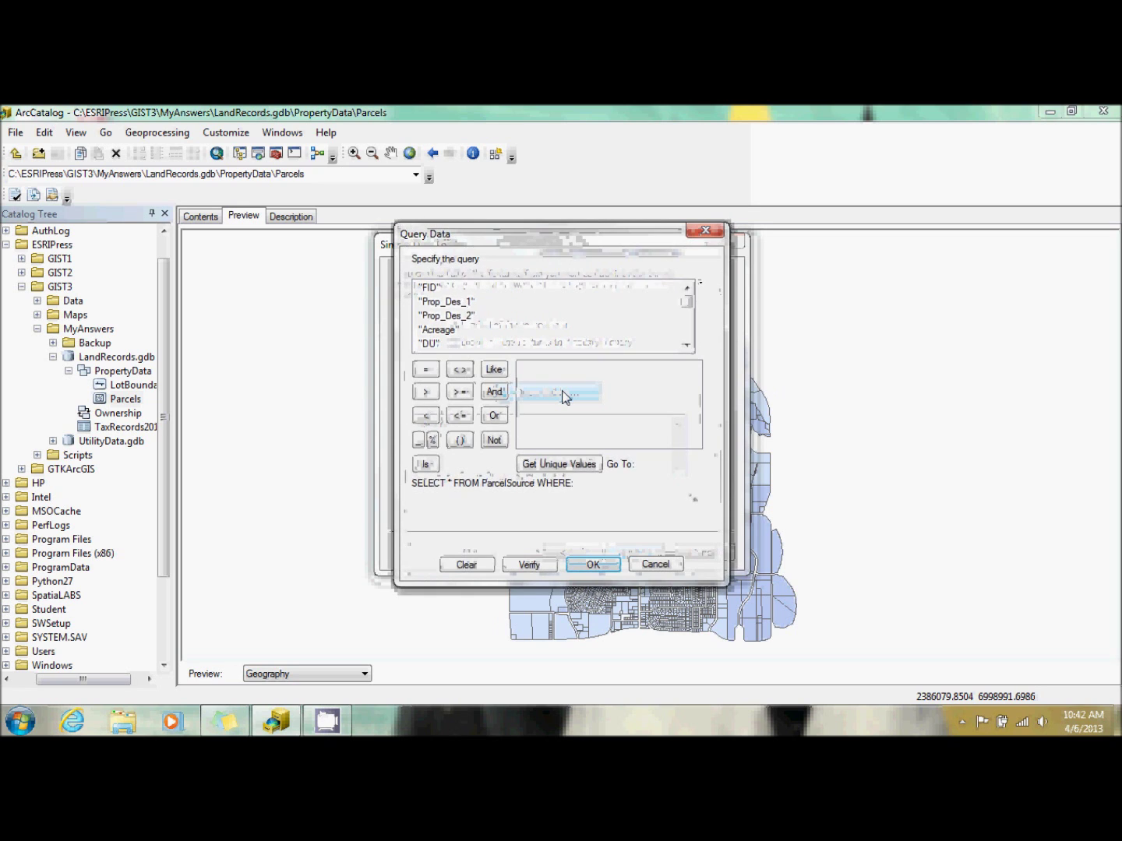
left_click(687, 338)
left_click(686, 332)
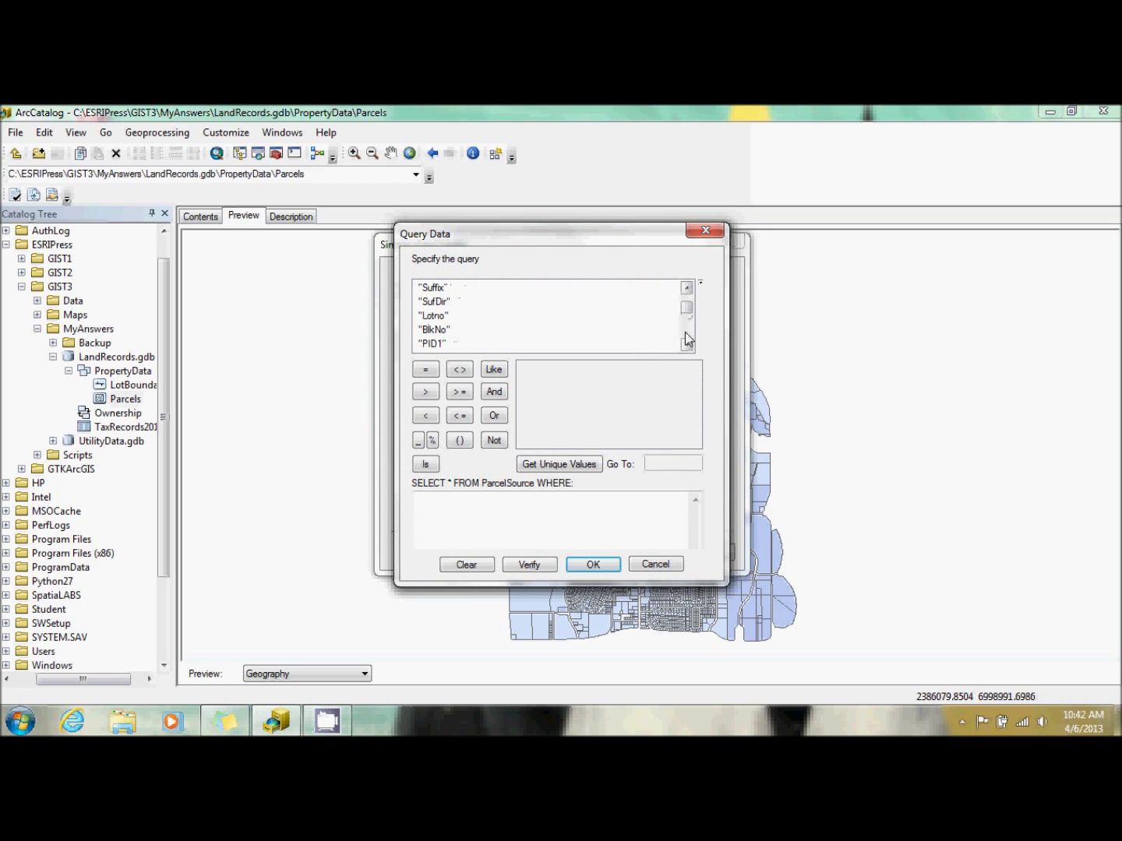
left_click(685, 299)
double_click(443, 288)
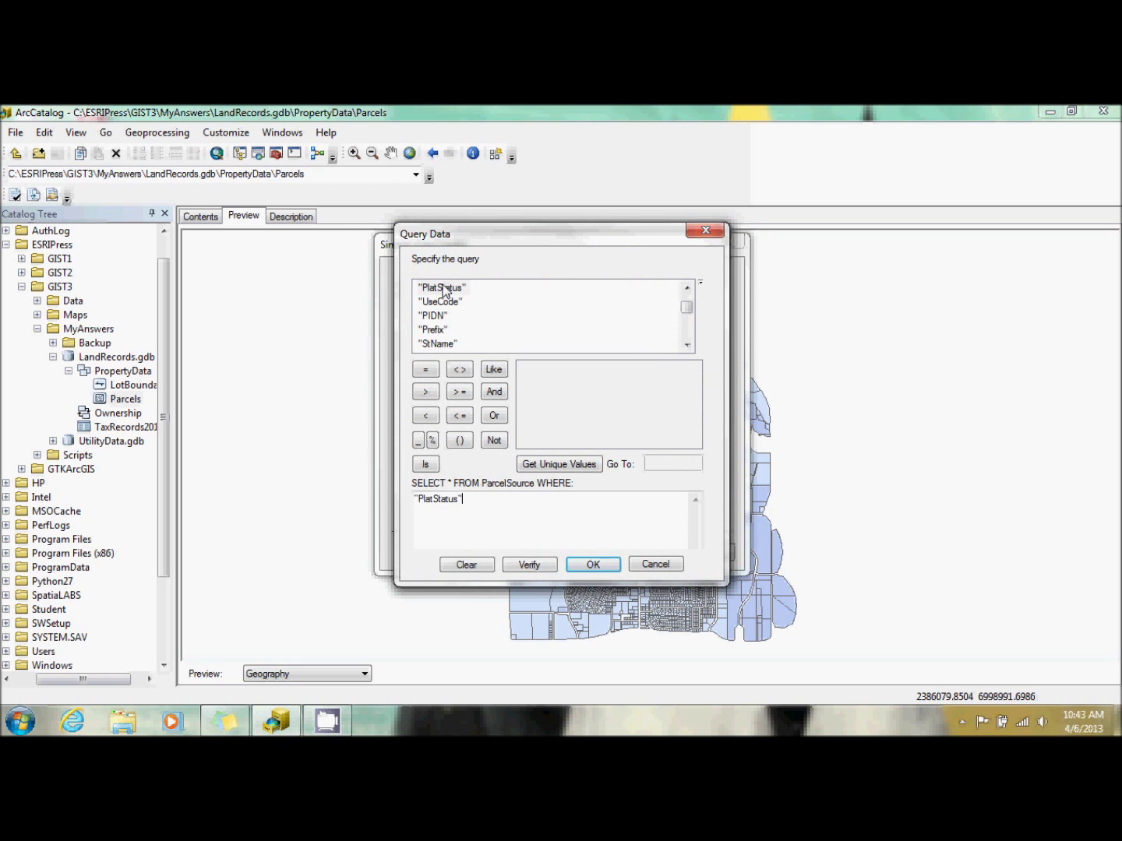
left_click(424, 368)
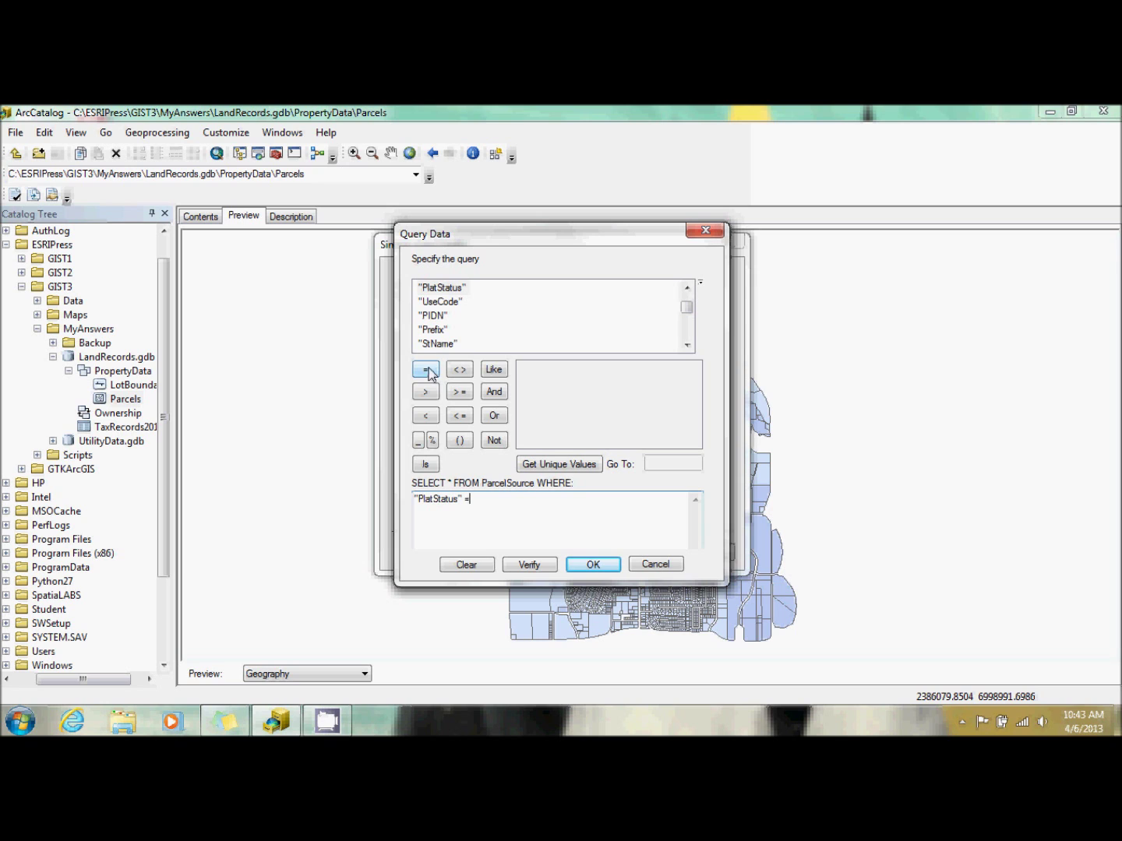
left_click(571, 467)
double_click(525, 397)
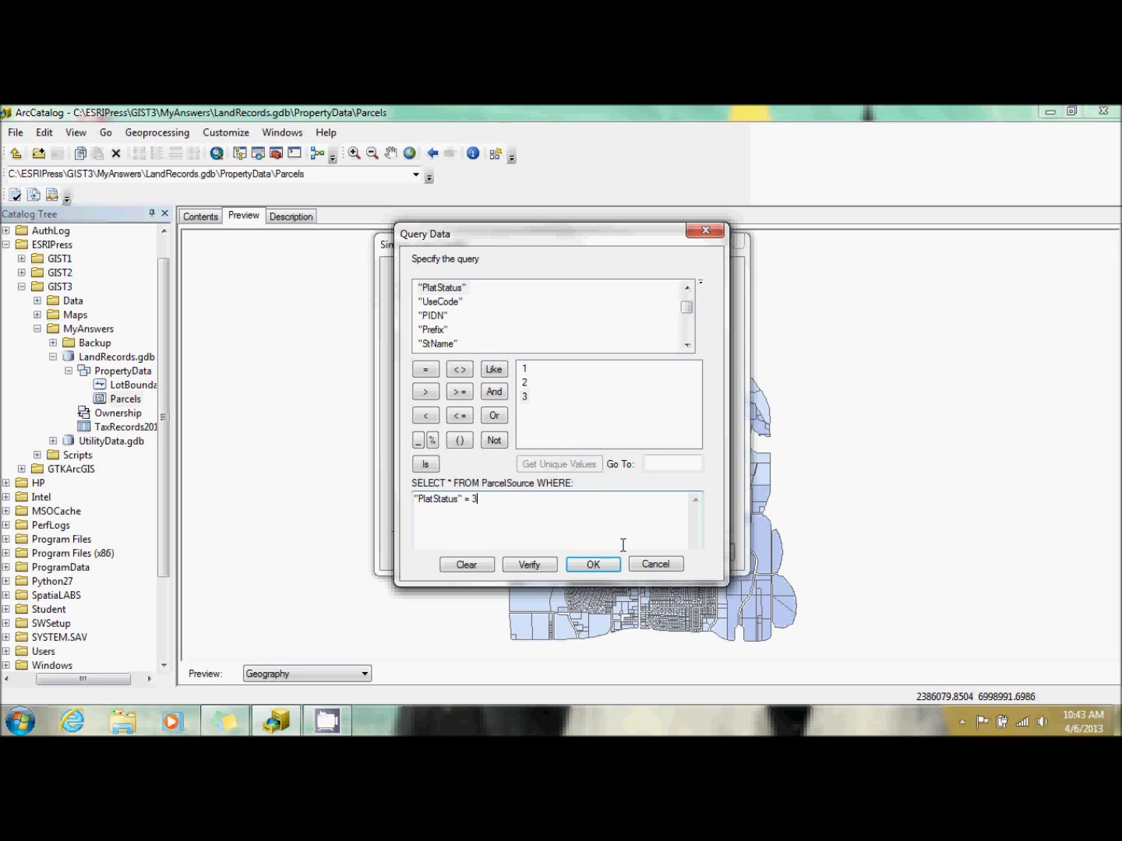
left_click(599, 567)
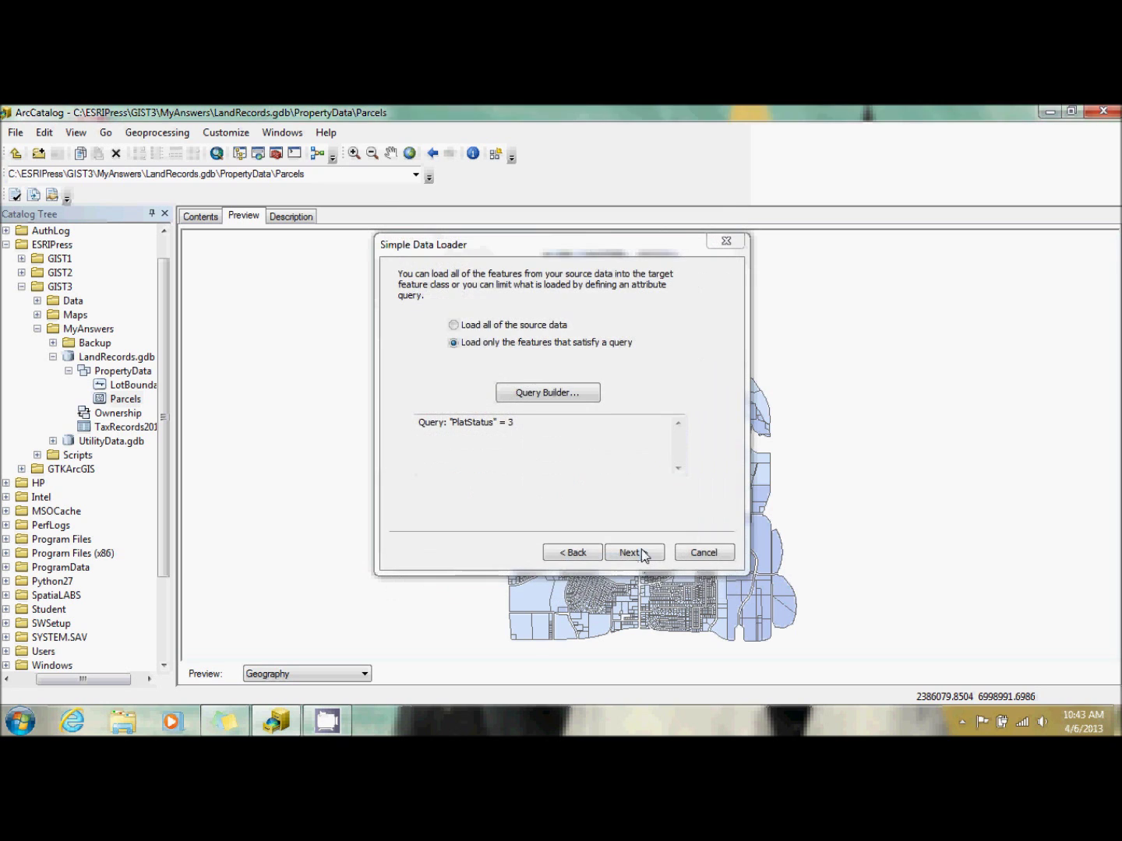
left_click(641, 552)
left_click(641, 553)
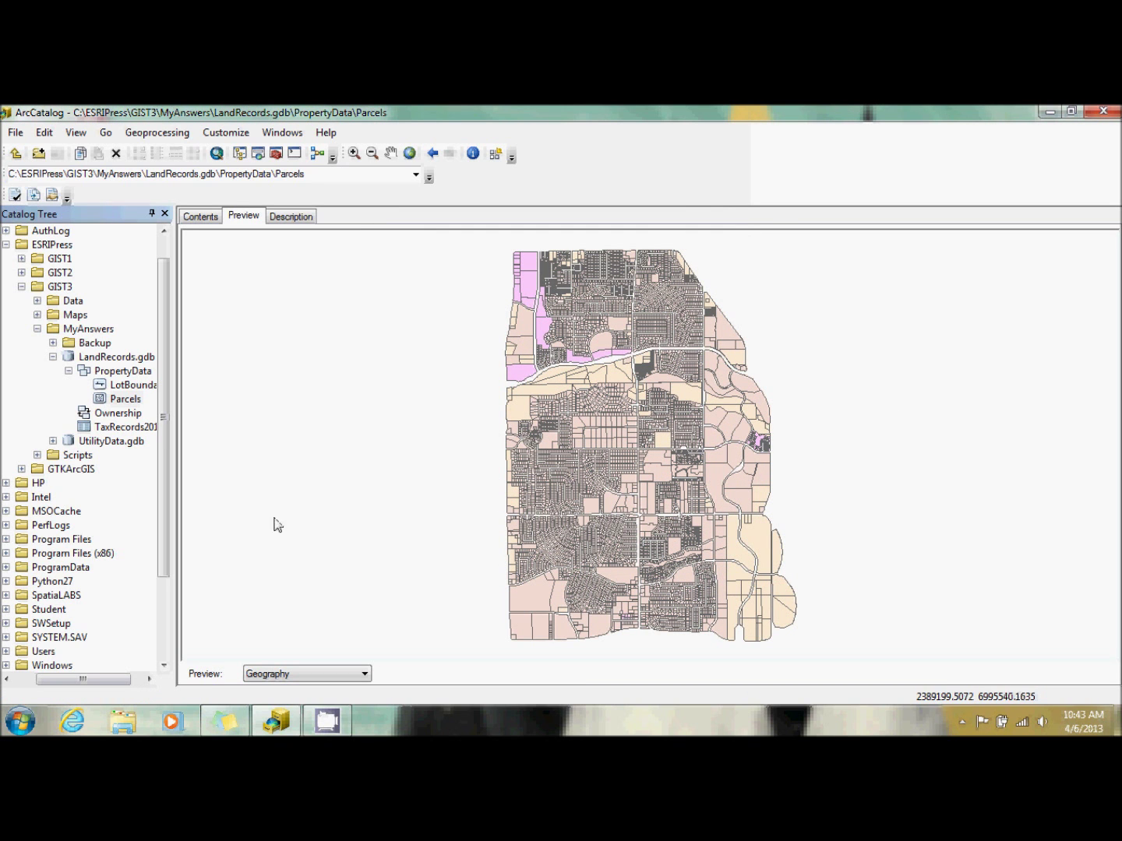
Refresh the Parcels preview and examine the loaded parcels up close in the northern part of the map
left_click(123, 388)
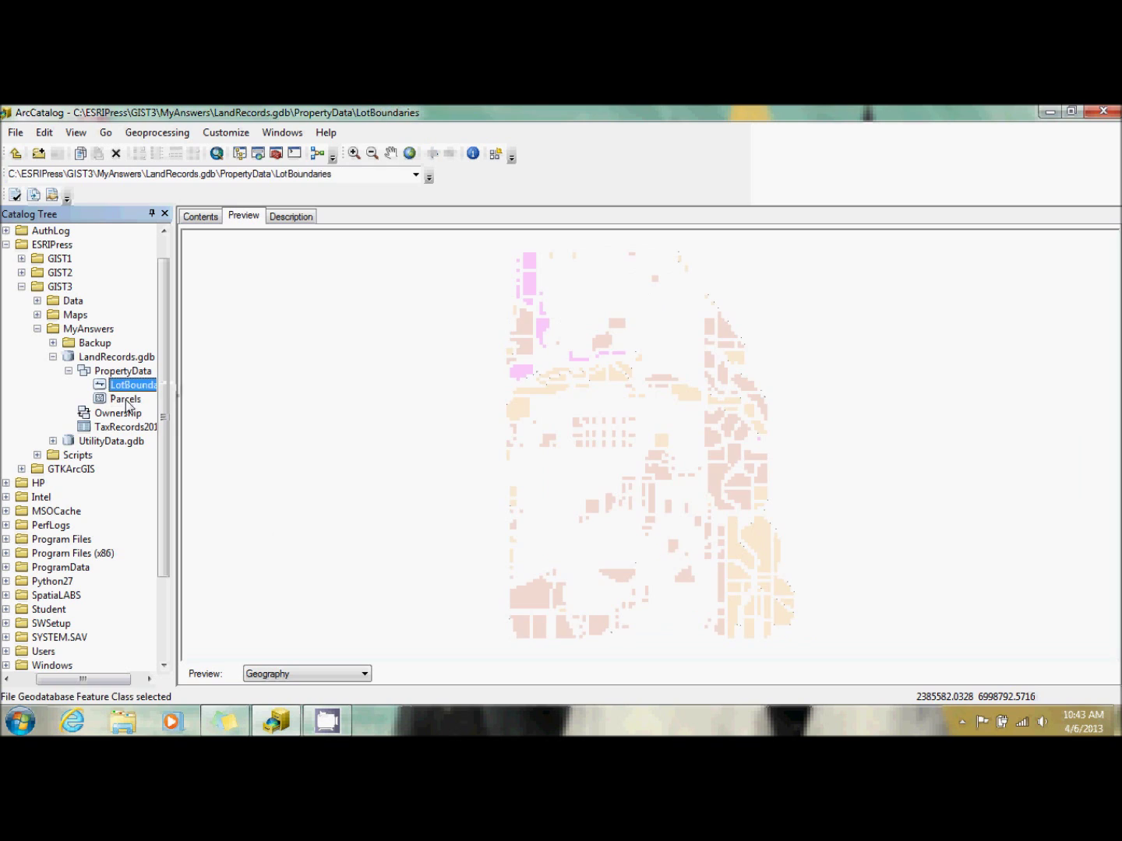
left_click(125, 399)
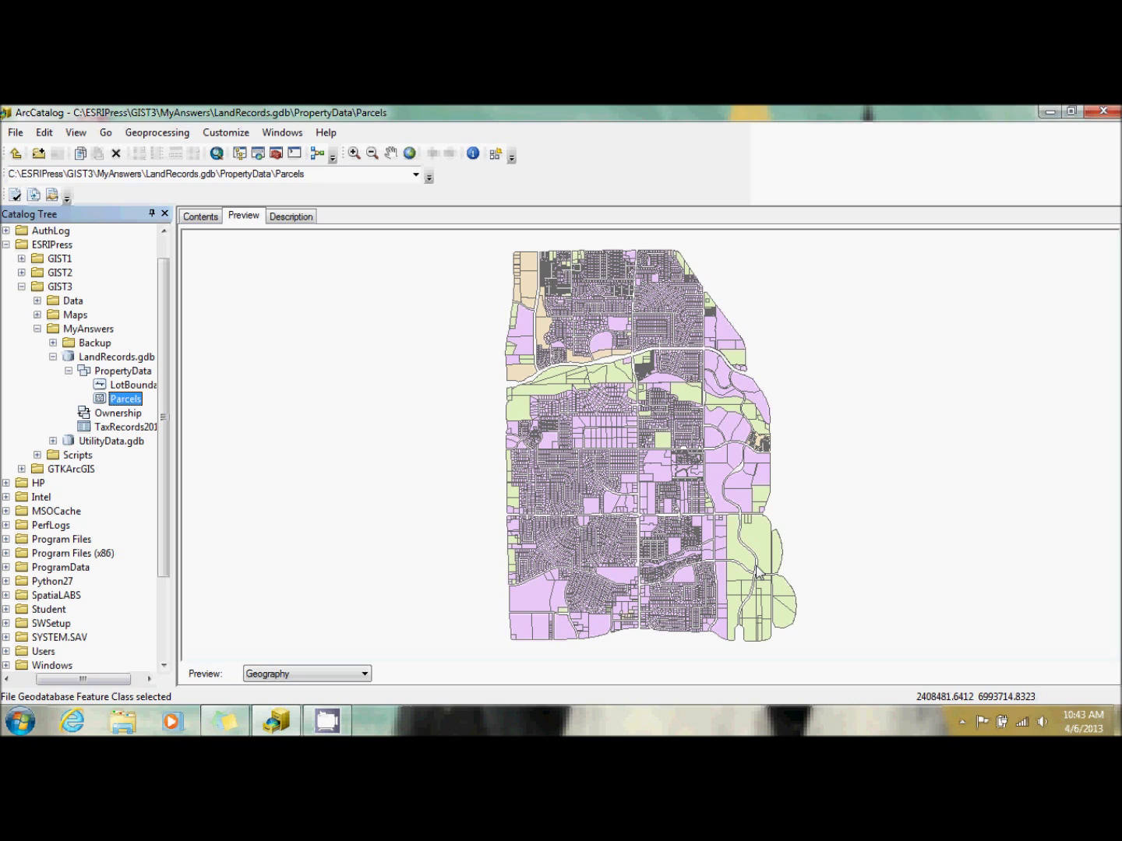
left_click(529, 286)
scroll(578, 300, "down", 1)
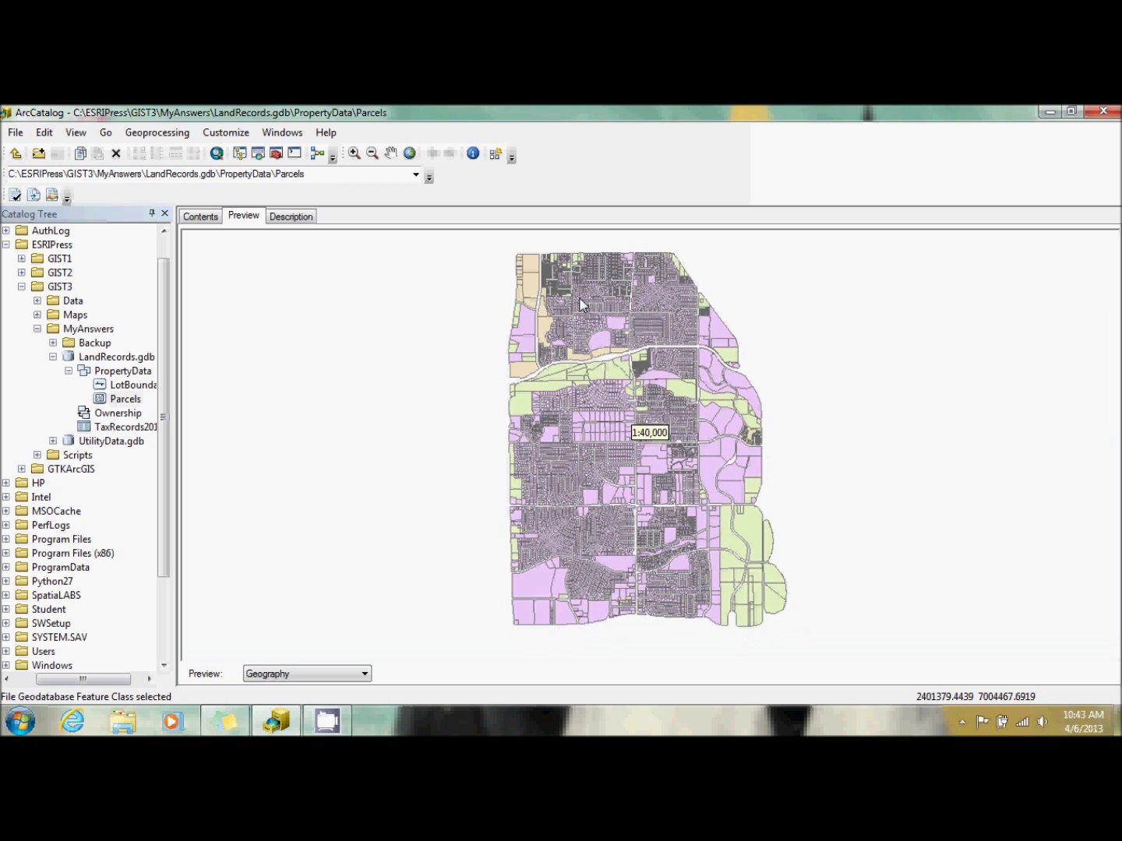
scroll(577, 303, "up", 1)
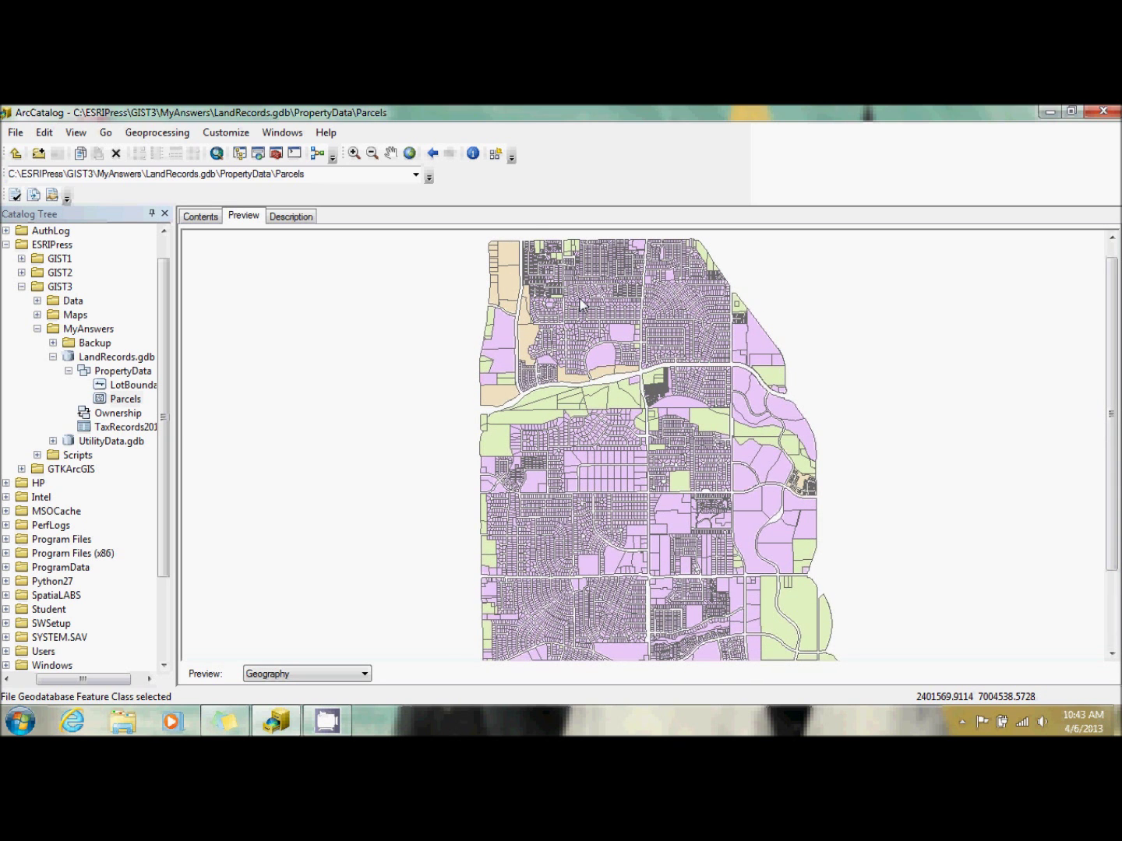
scroll(579, 300, "up", 1)
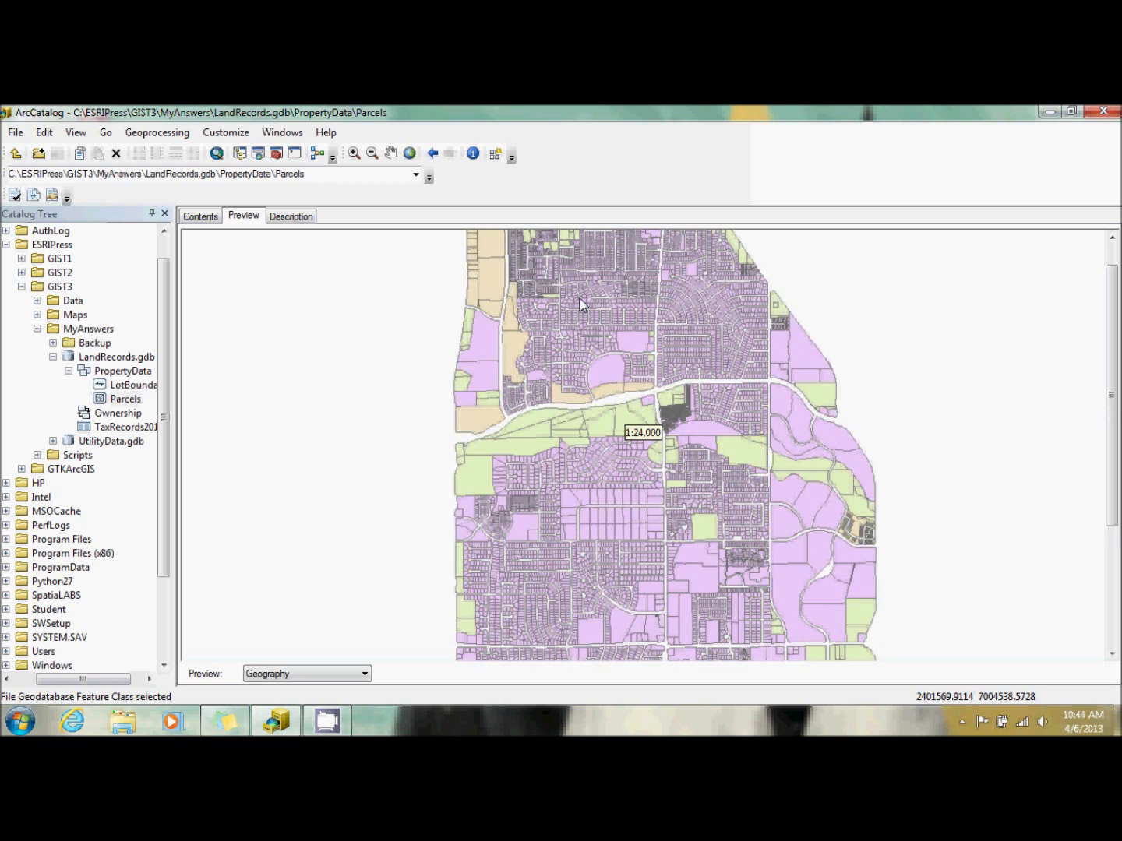
scroll(579, 304, "up", 1)
scroll(579, 305, "up", 1)
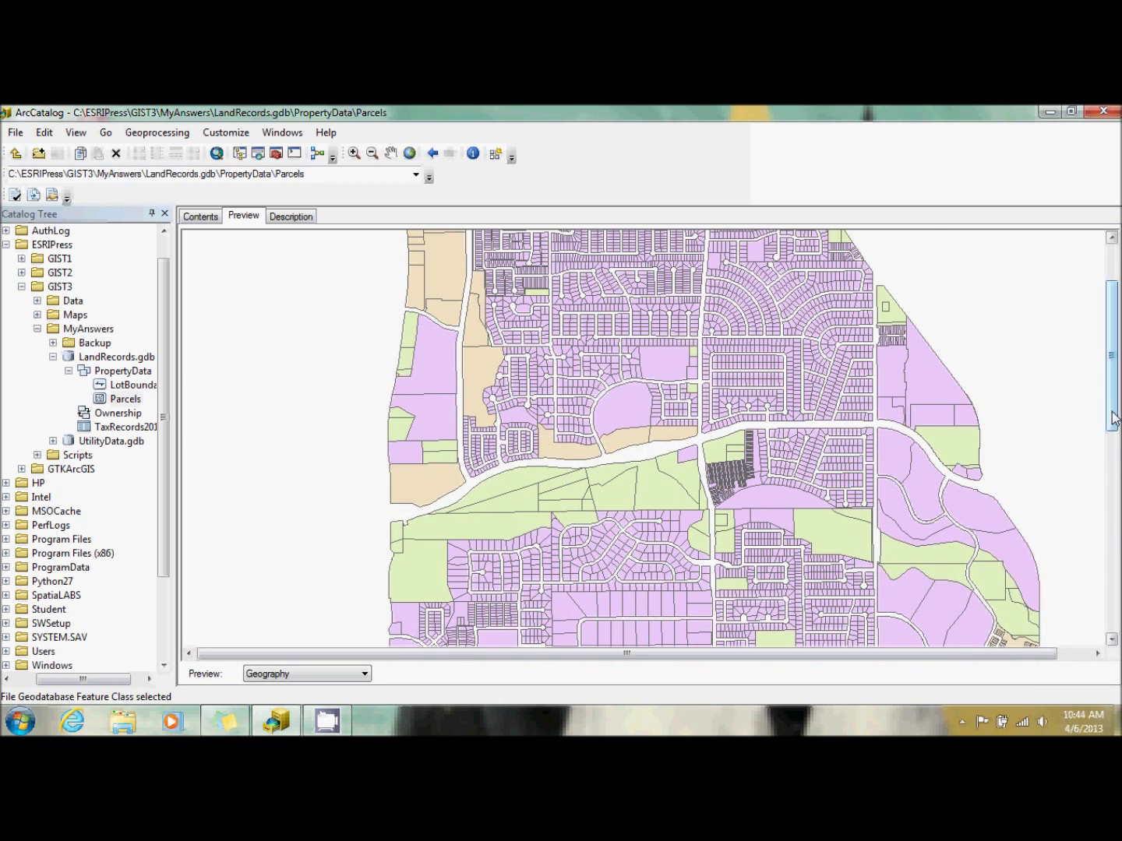
left_click_drag(1114, 417, 1114, 406)
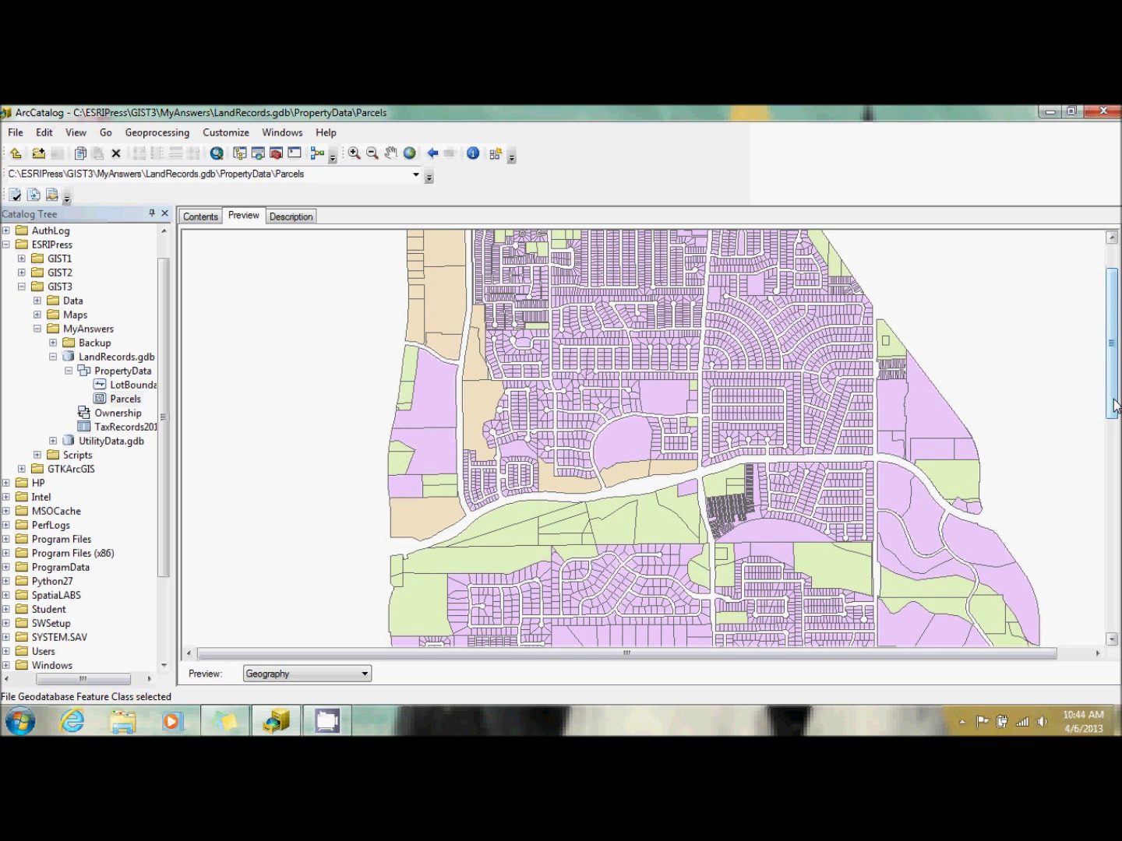
Preview the Parcels attribute table and narrow its SubName, Blk, LotNo, Pre_Type and Pre_Dir columns
left_click(364, 675)
left_click(355, 688)
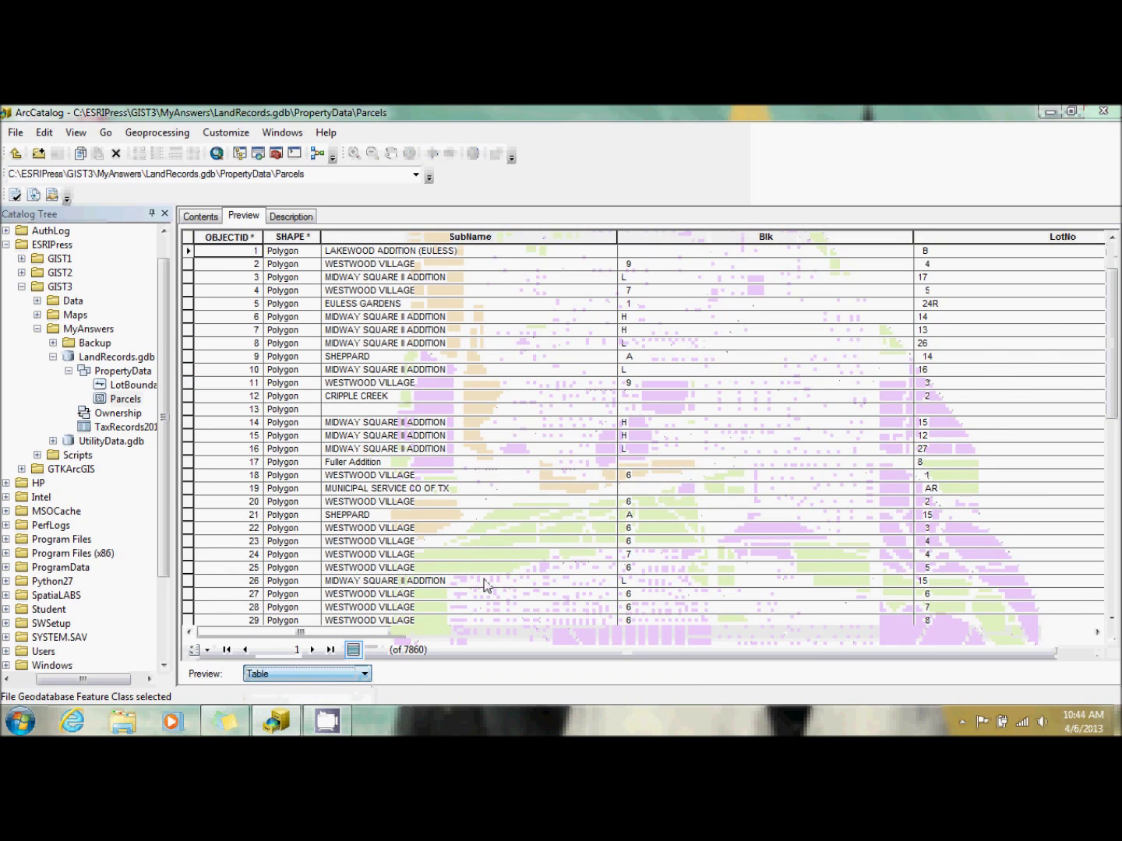
left_click_drag(616, 237, 495, 236)
left_click_drag(790, 235, 571, 234)
left_click_drag(868, 234, 651, 262)
left_click_drag(946, 238, 735, 264)
left_click_drag(1031, 241, 806, 256)
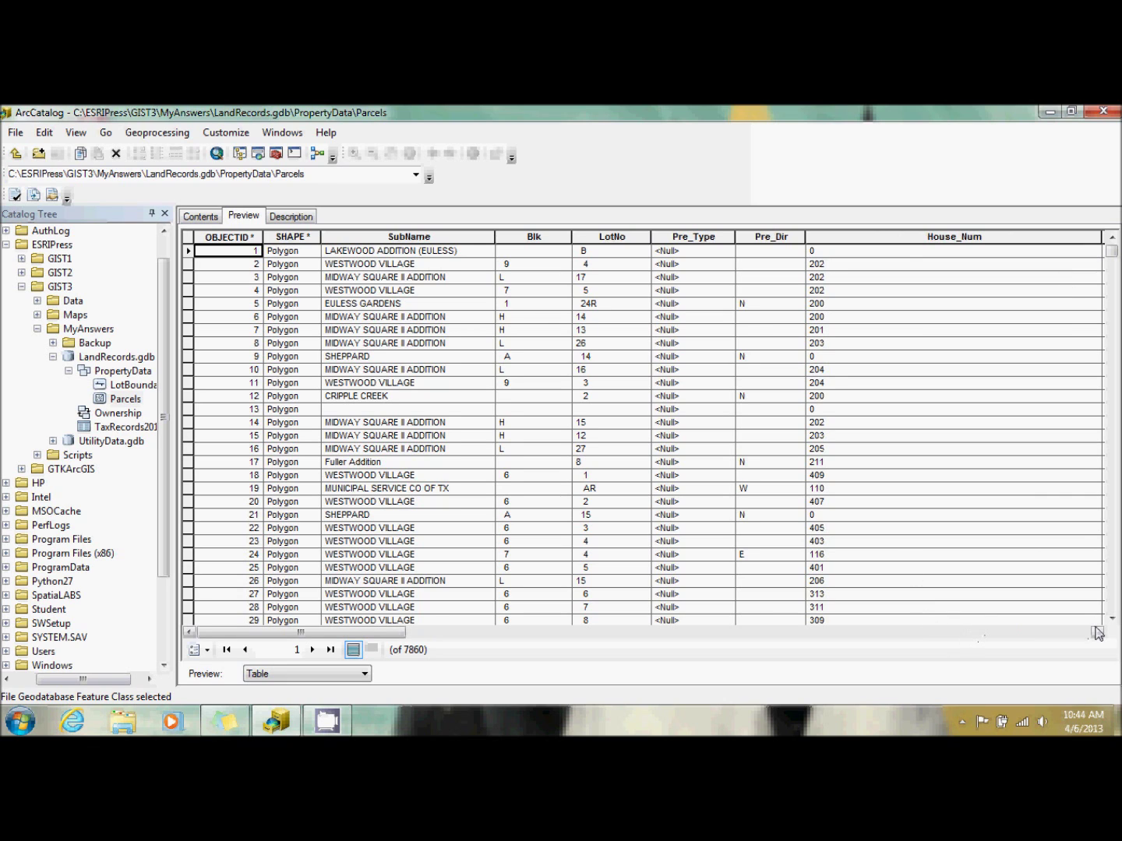
Narrow the House_Num and Street_Name columns of the Parcels table
left_click(1097, 635)
left_click_drag(1032, 239, 808, 239)
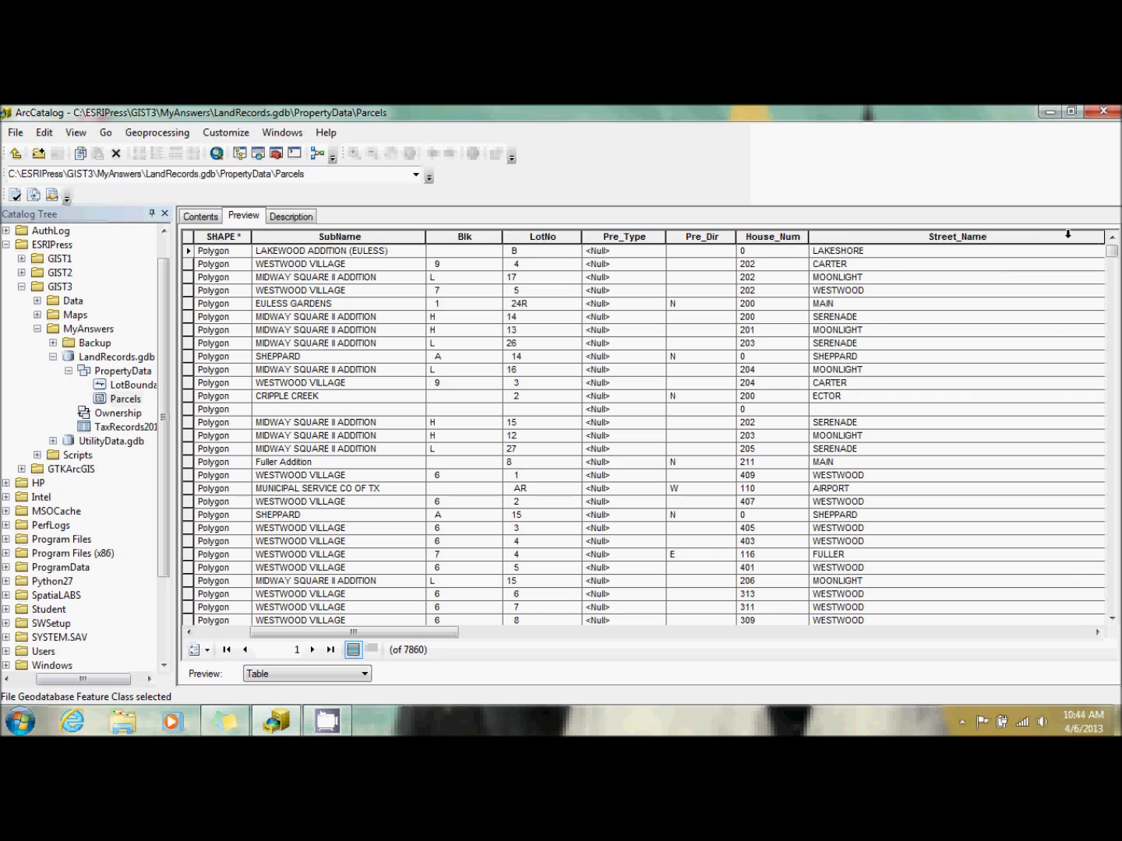
left_click(1097, 634)
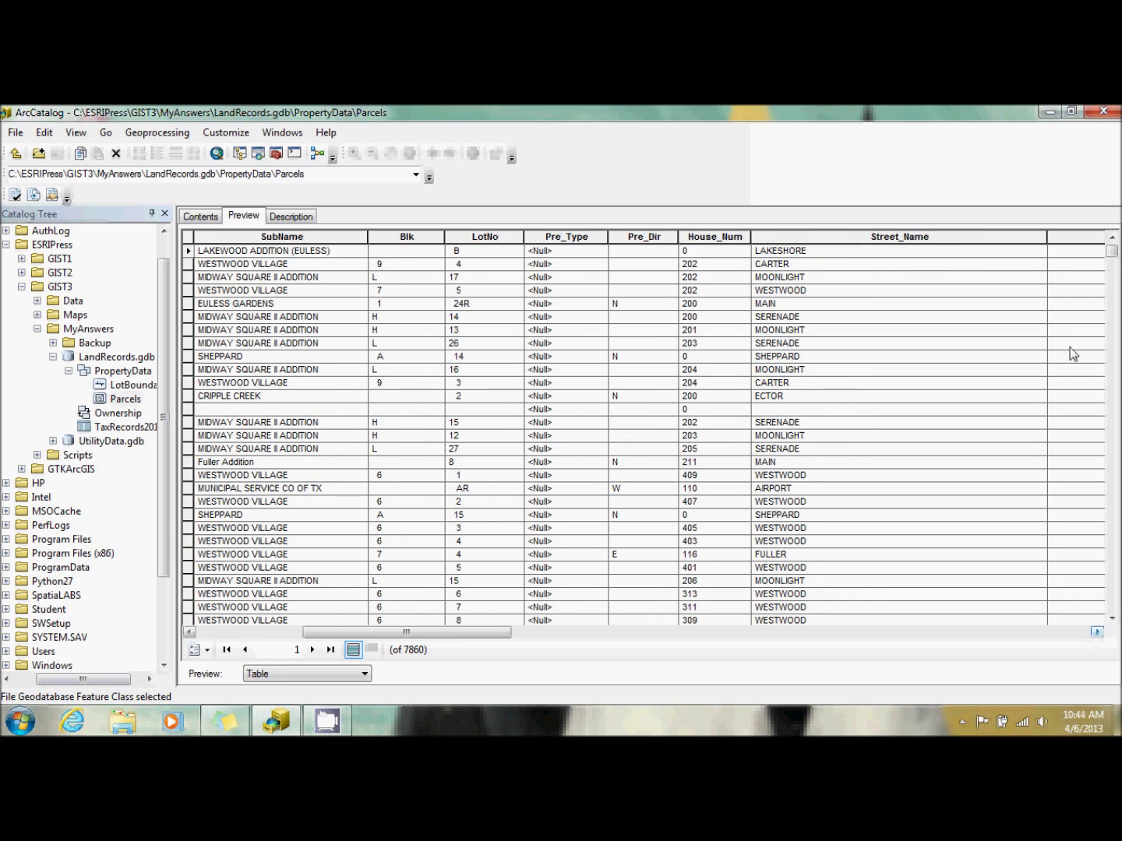
left_click_drag(1044, 236, 850, 238)
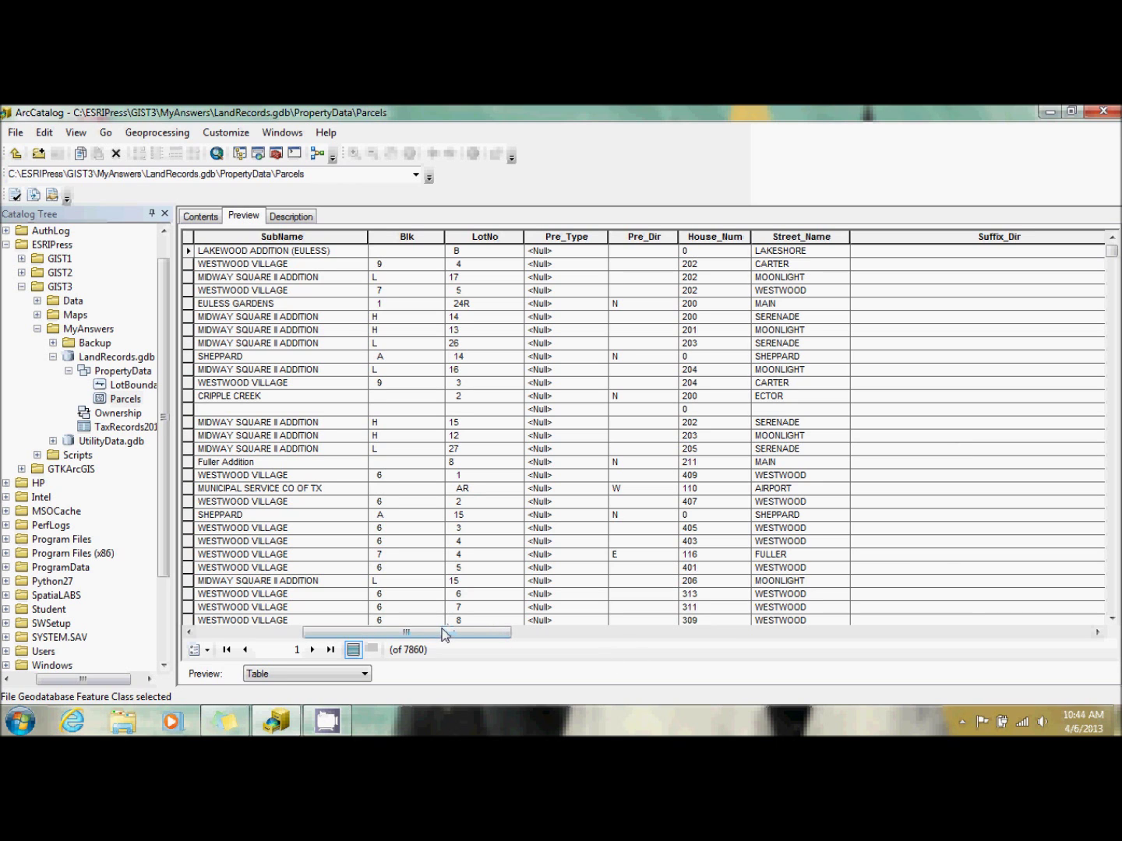
Examine the loaded values in the remaining Parcels table columns, from Suffix_Dir and UseCode through PlatStatus to Street_Type
left_click_drag(441, 637, 802, 640)
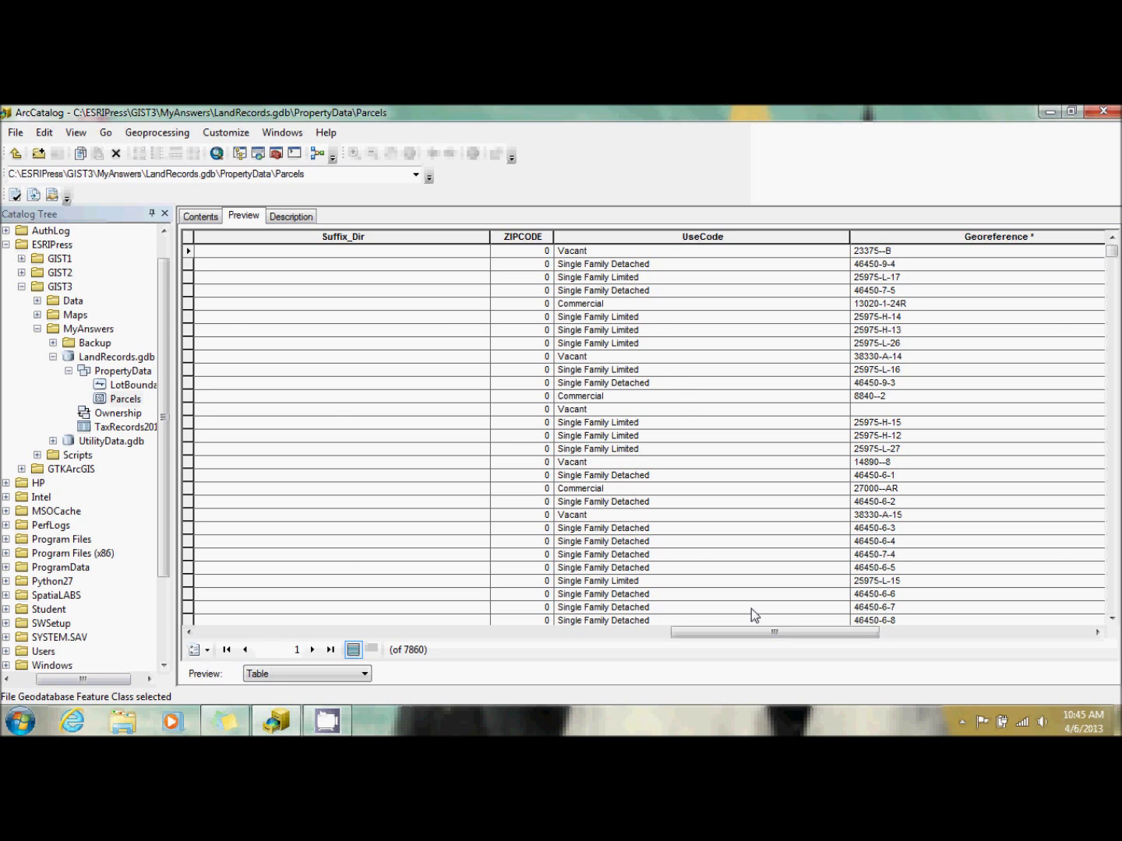
left_click_drag(773, 632, 837, 635)
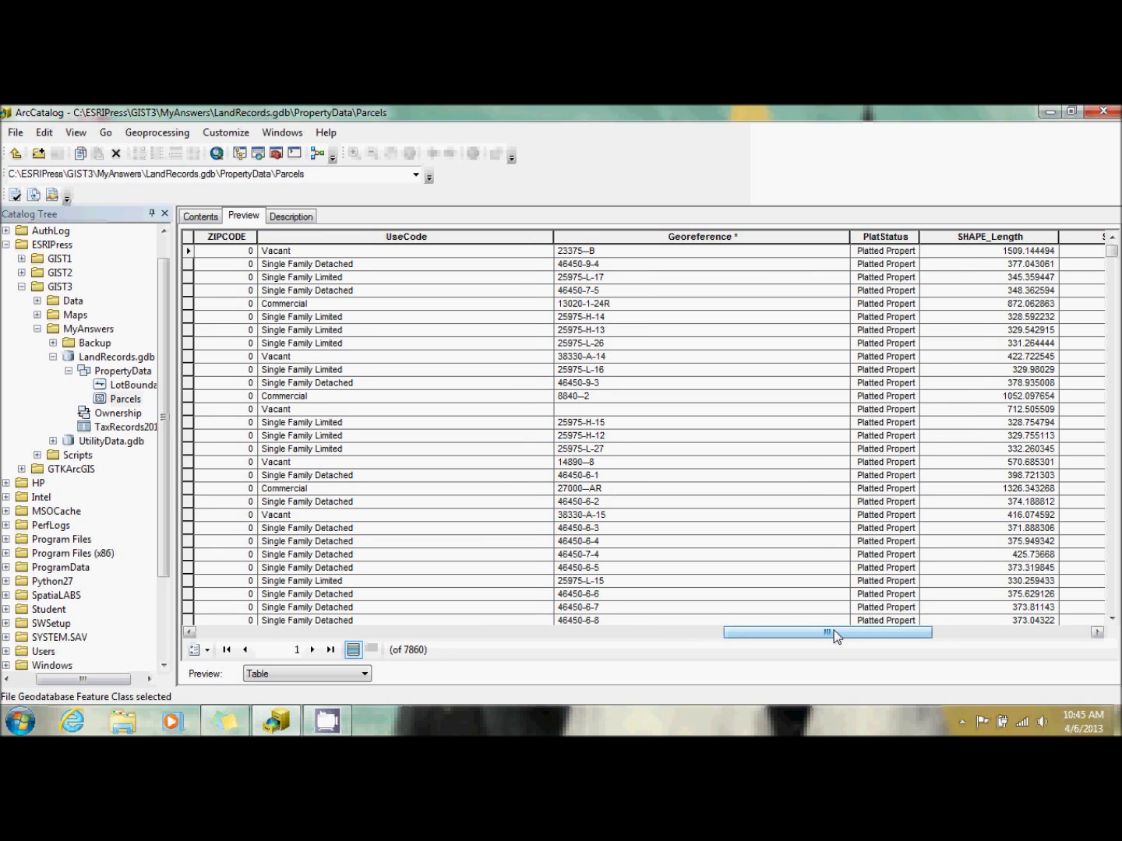
left_click_drag(836, 635, 890, 633)
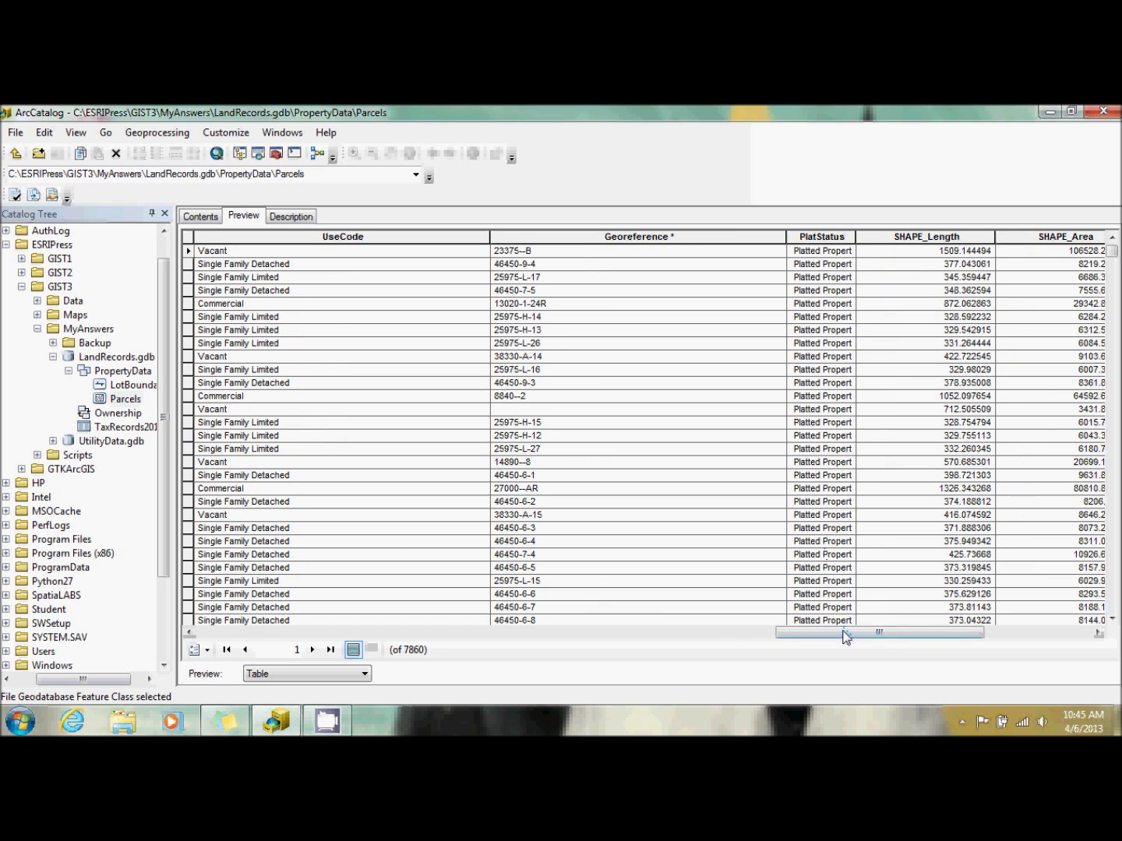
left_click_drag(846, 637, 934, 623)
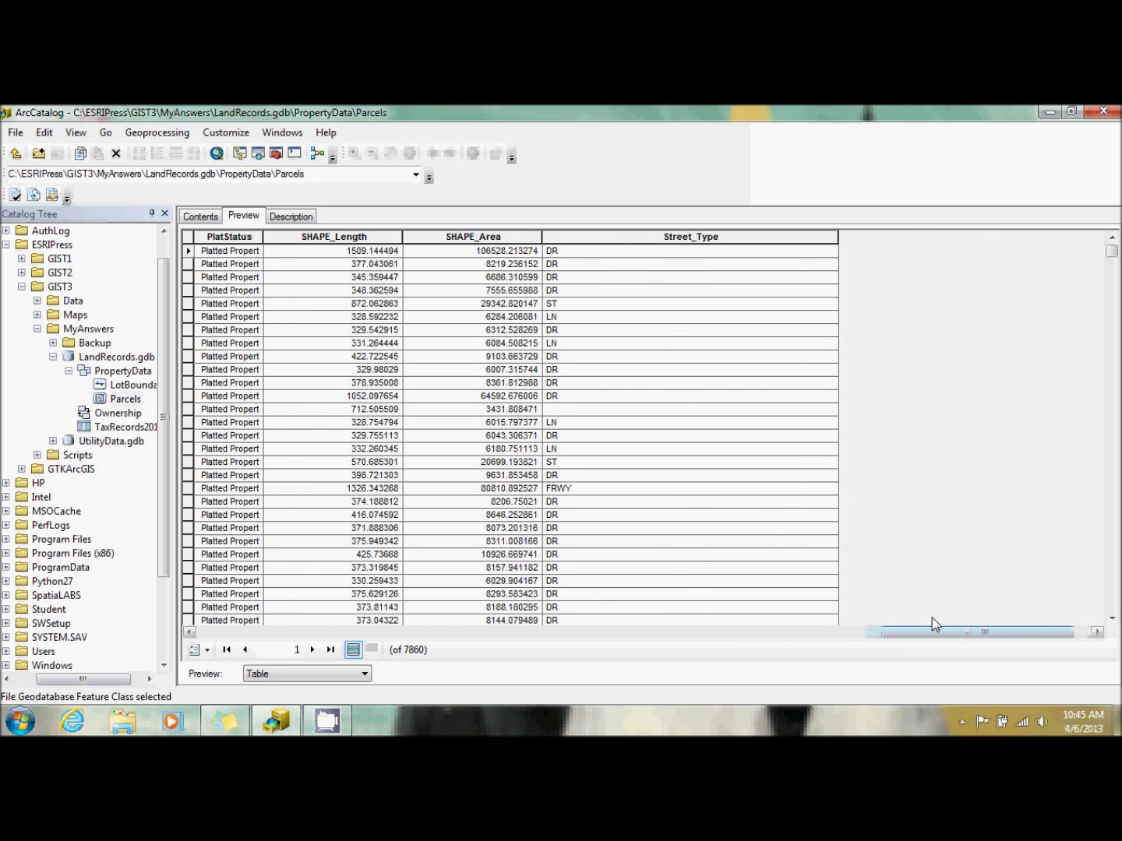
left_click_drag(944, 635, 312, 613)
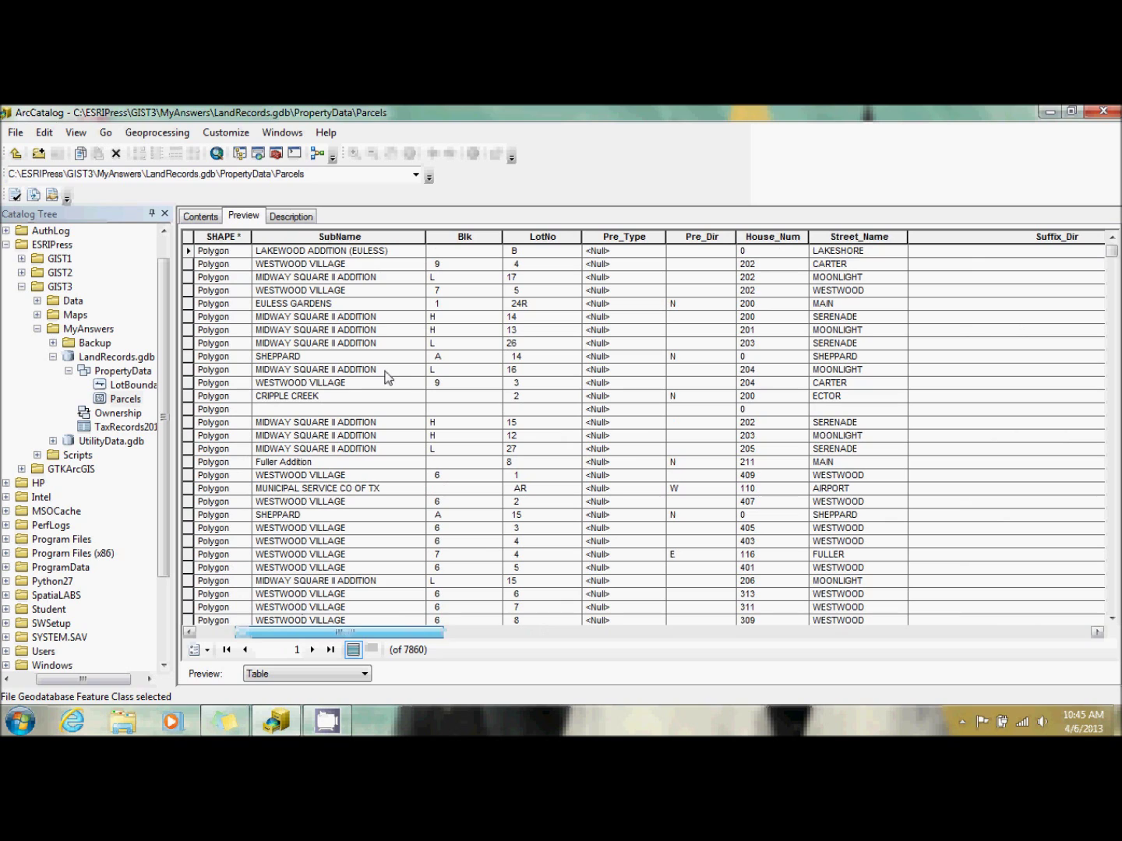
left_click_drag(378, 637, 415, 635)
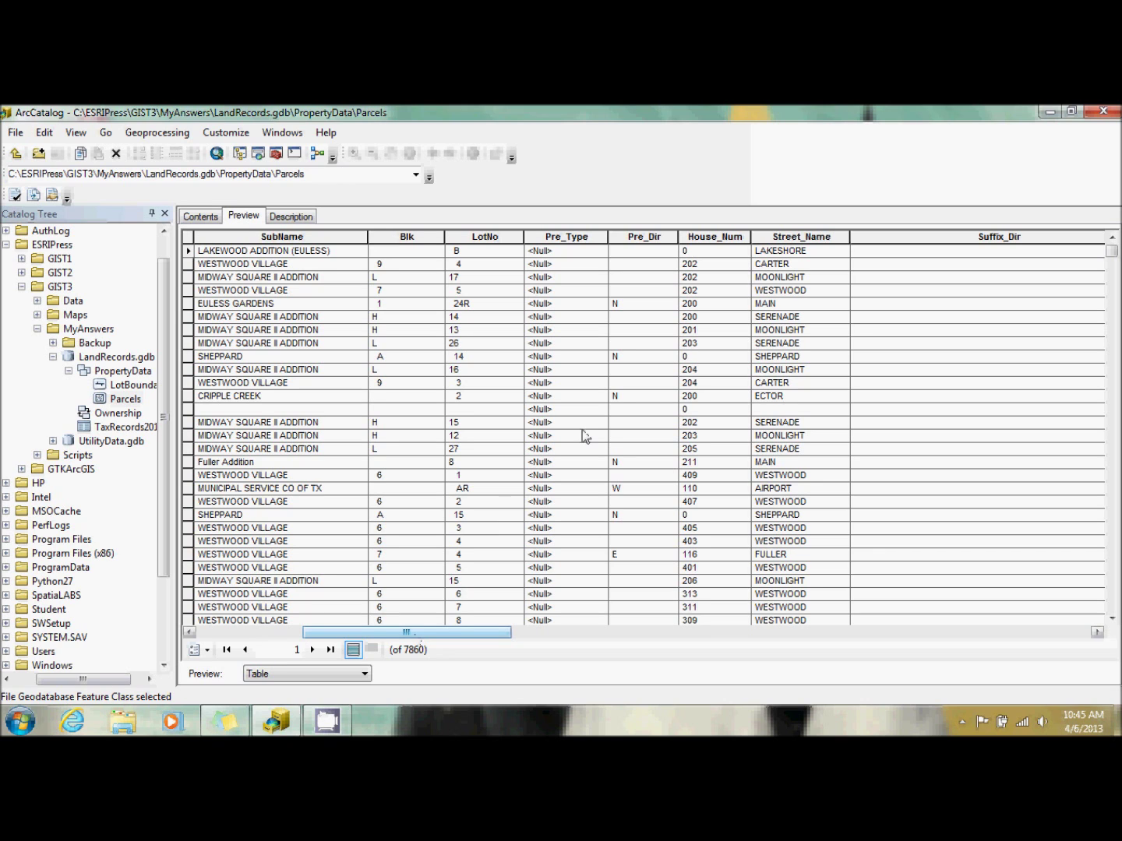
Switch the Parcels preview back to Geography and reload the feature class to redraw its map
left_click(309, 674)
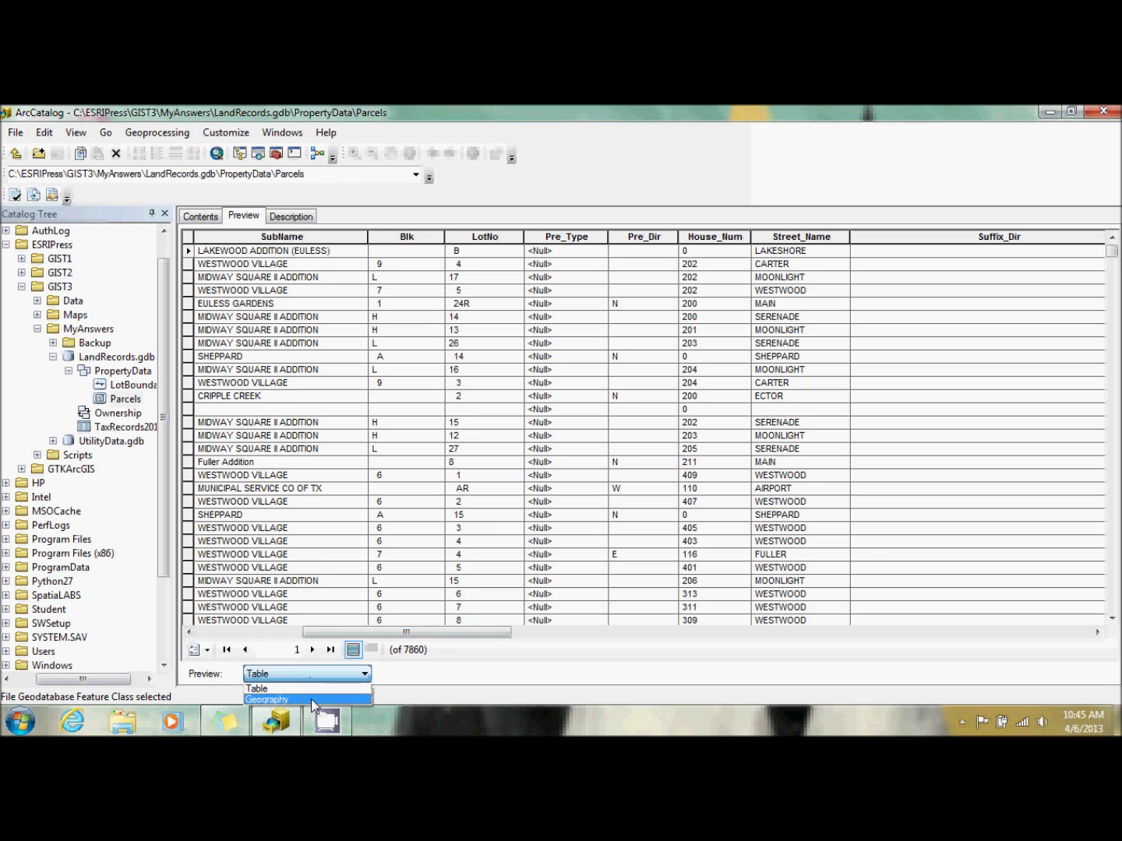
left_click(311, 691)
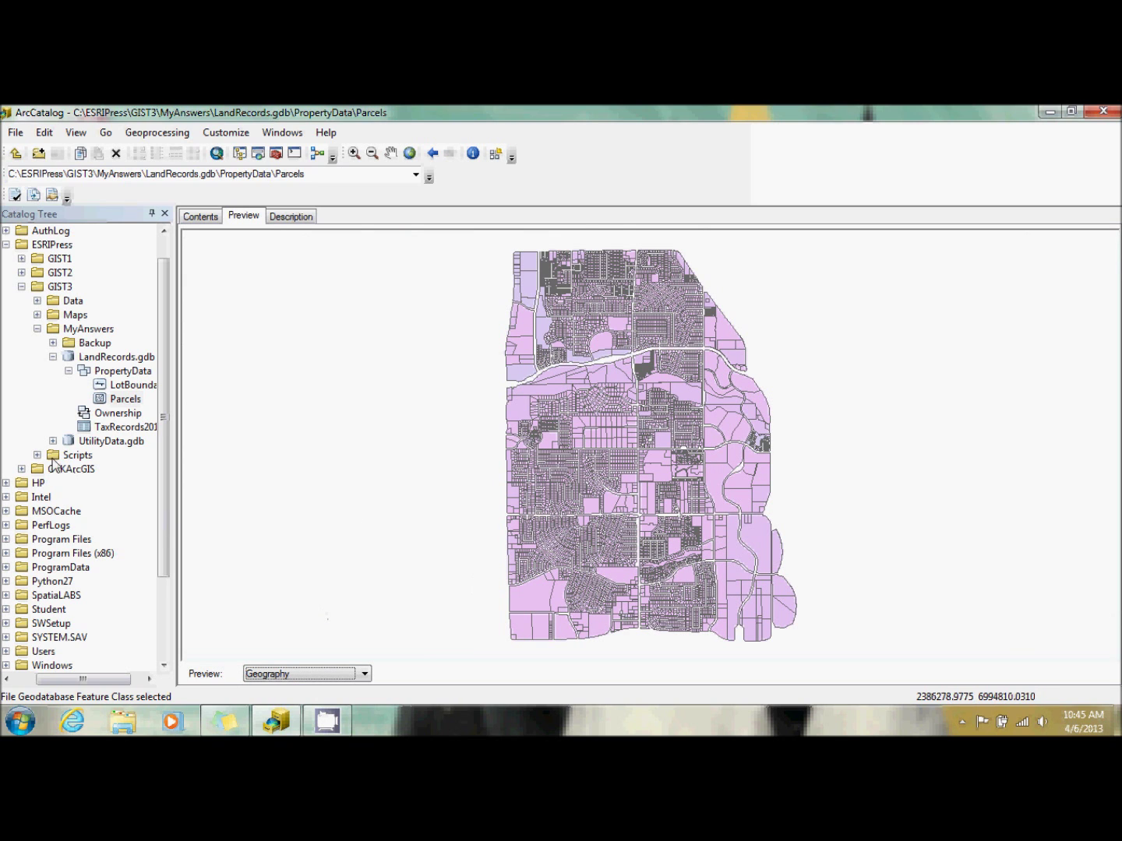
left_click(123, 385)
left_click(124, 398)
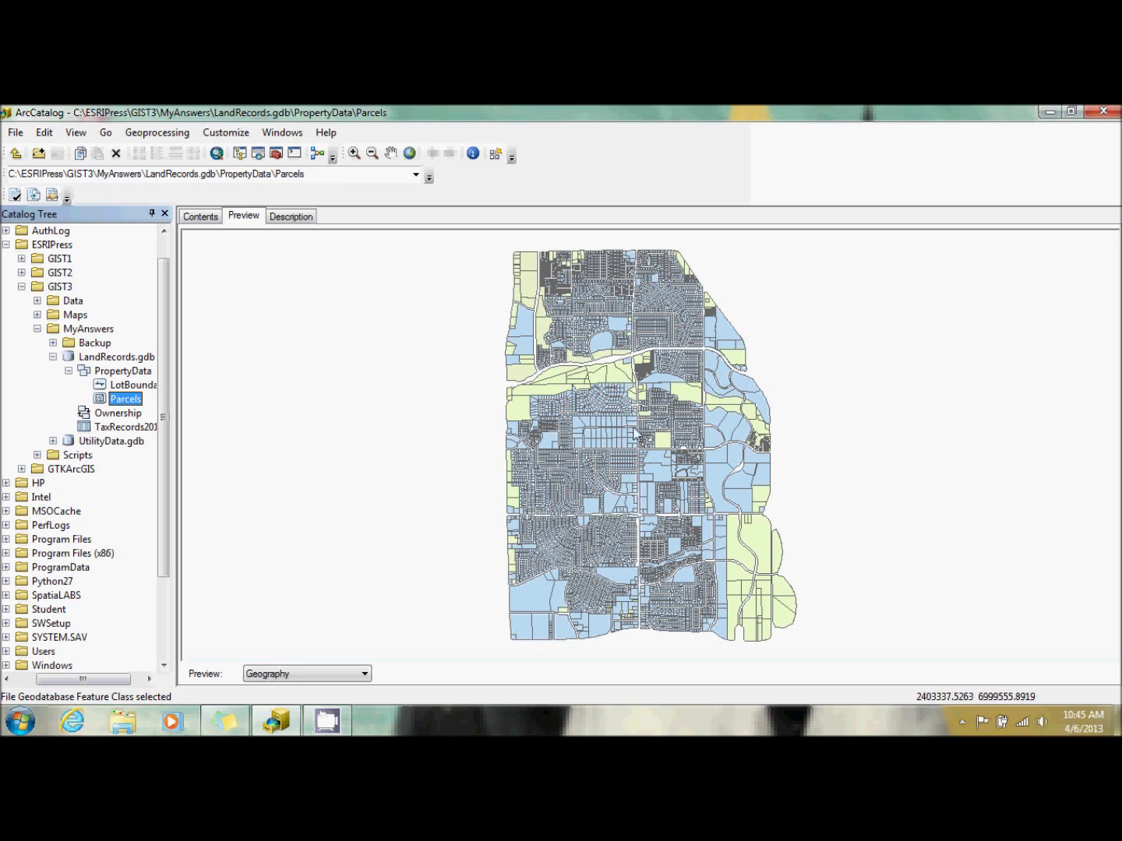
left_click(127, 386)
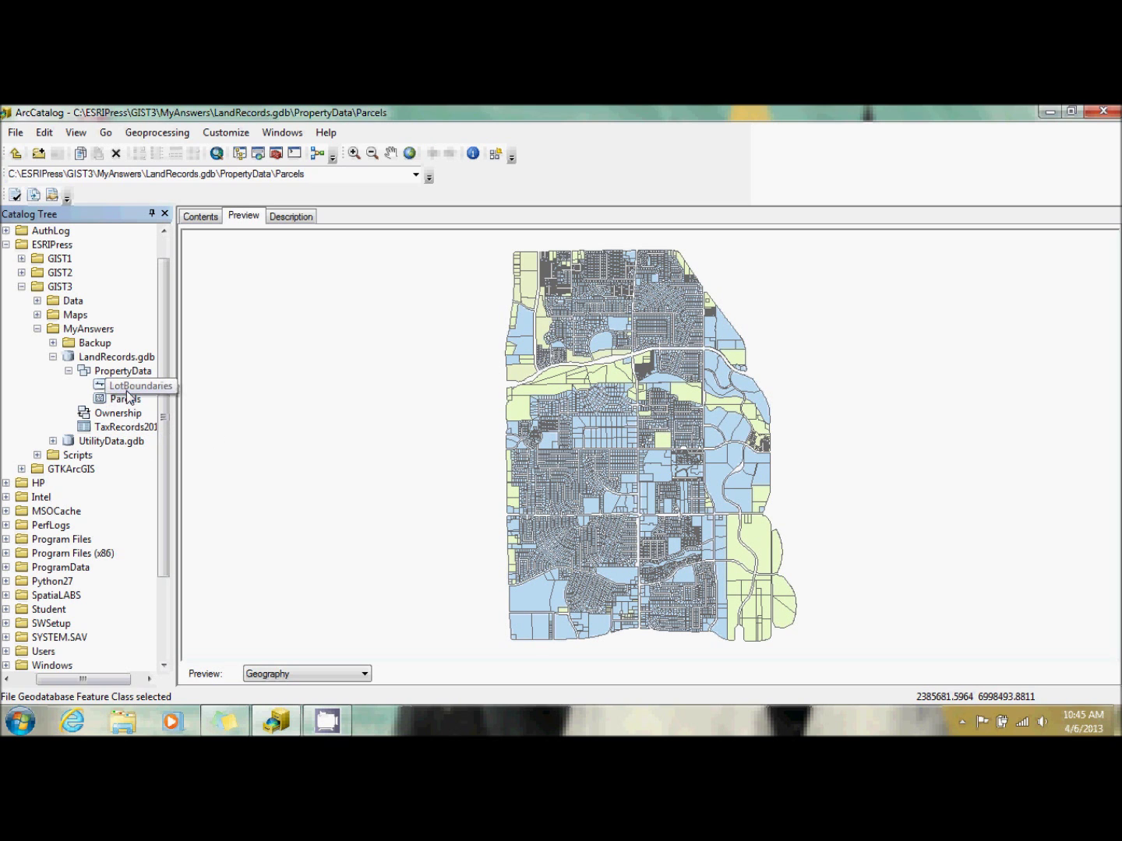
left_click(127, 397)
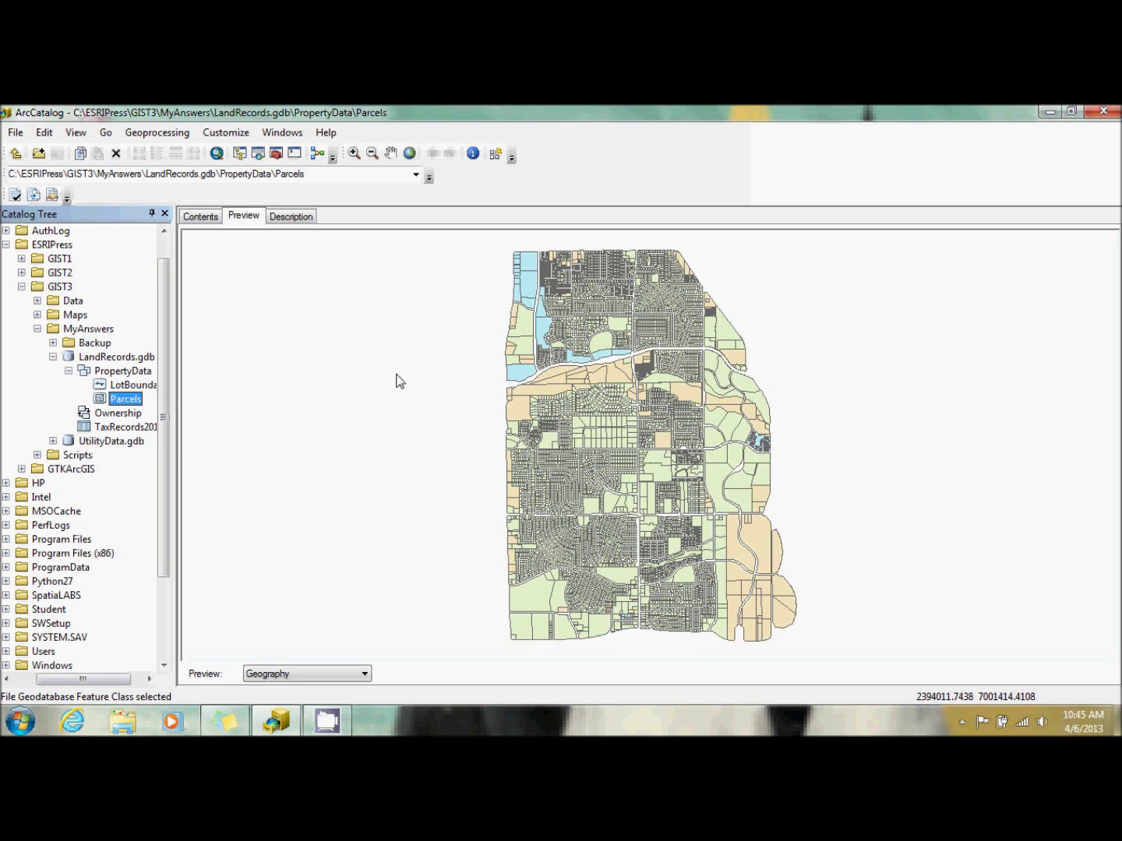
Open the Parcels feature class properties, review its field list, and close them without changes
right_click(133, 399)
left_click(185, 564)
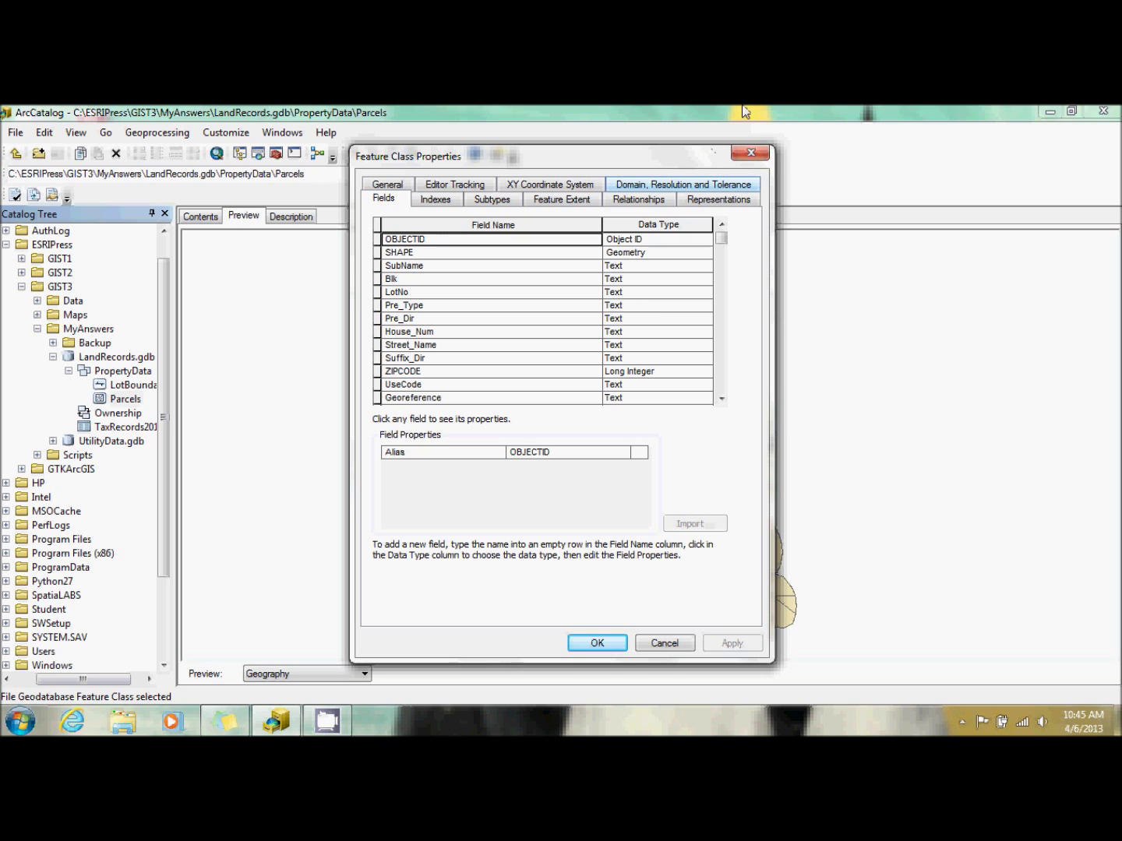
left_click(748, 150)
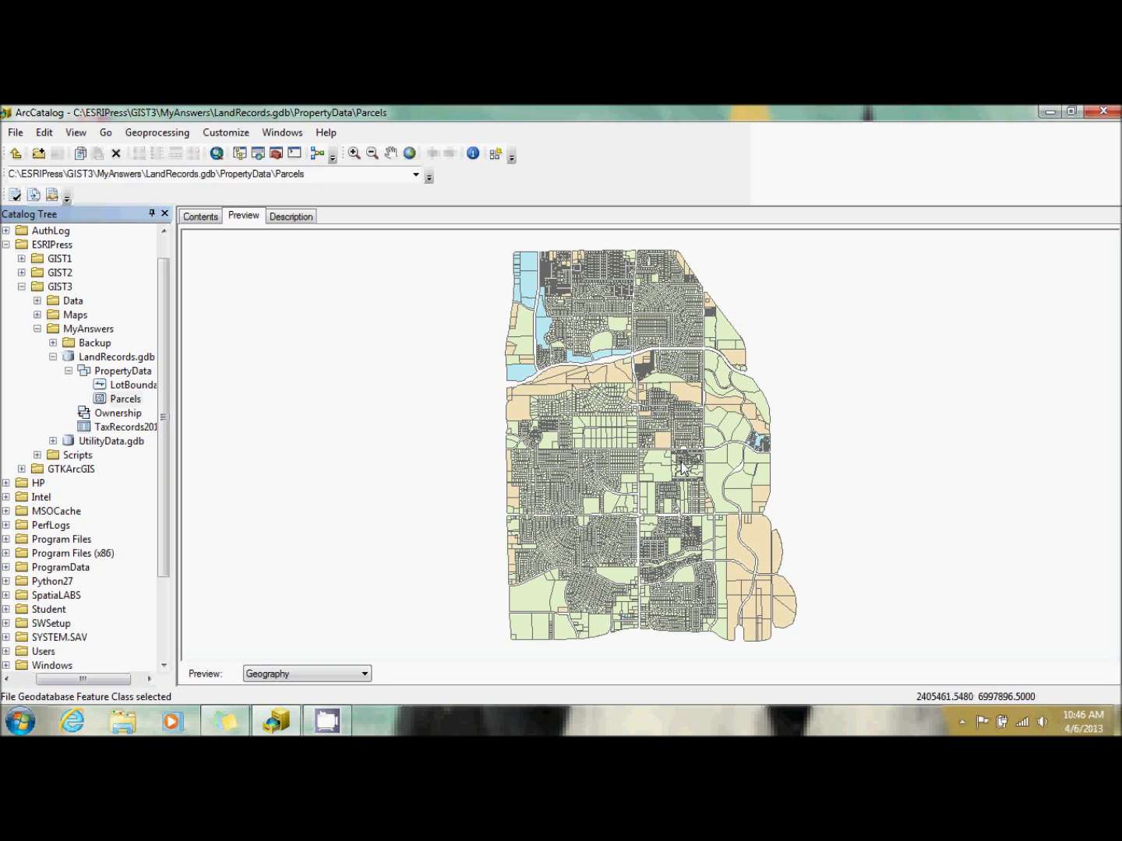
Start the Simple Data Loader for the LotBoundaries feature class and add ParcelLineSource.shp from the Data folder as source data
left_click(122, 386)
right_click(122, 386)
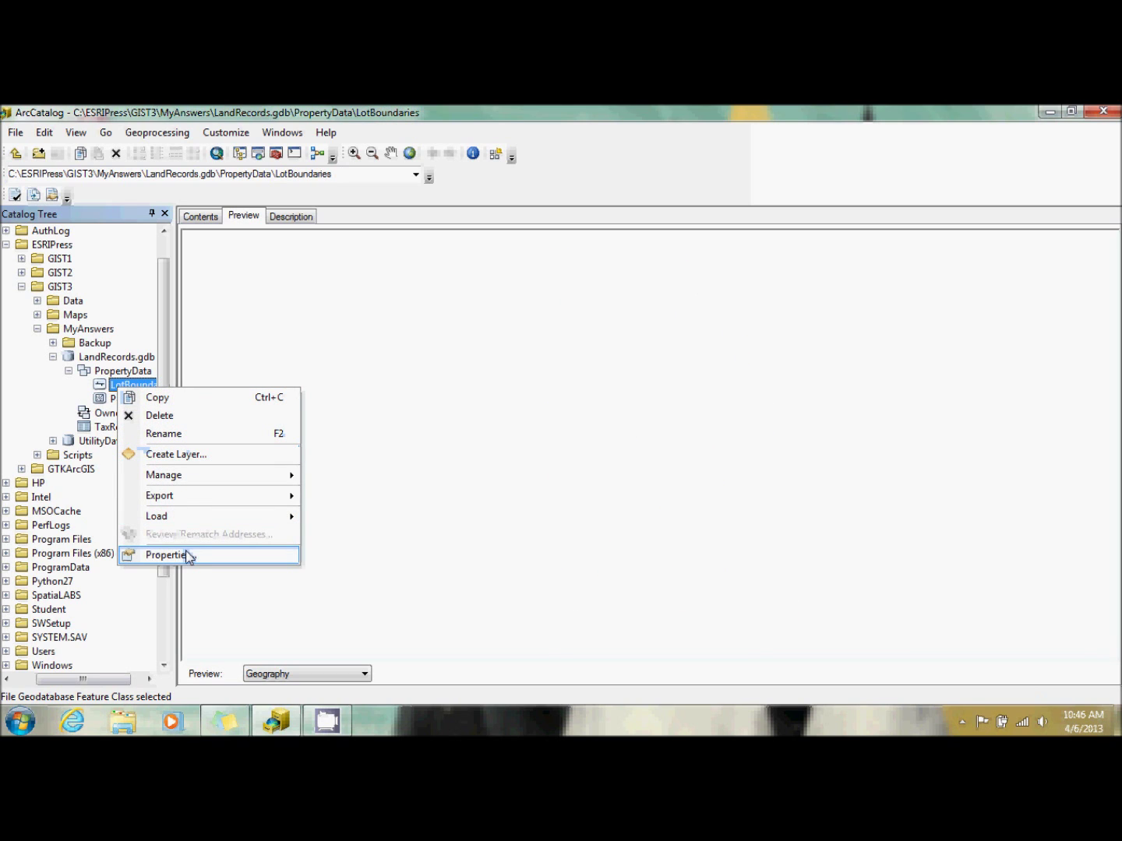
mouse_move(206, 514)
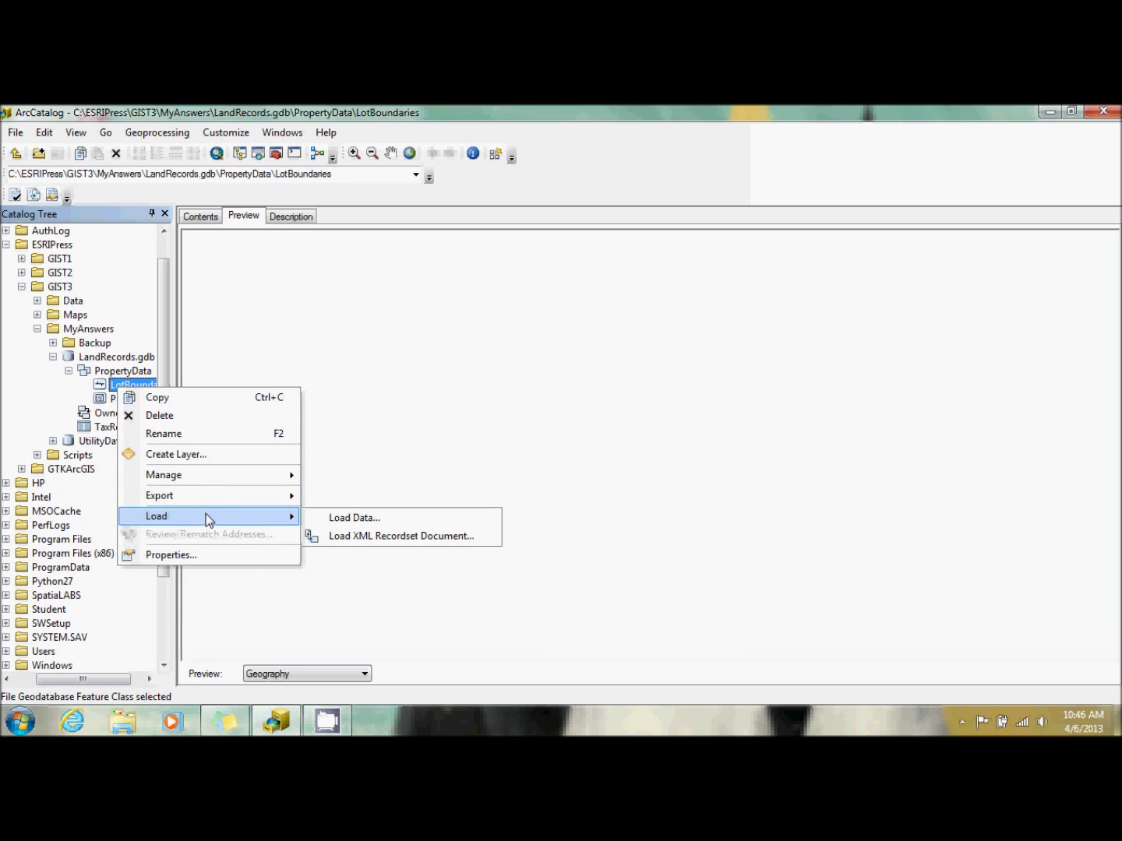
left_click(343, 517)
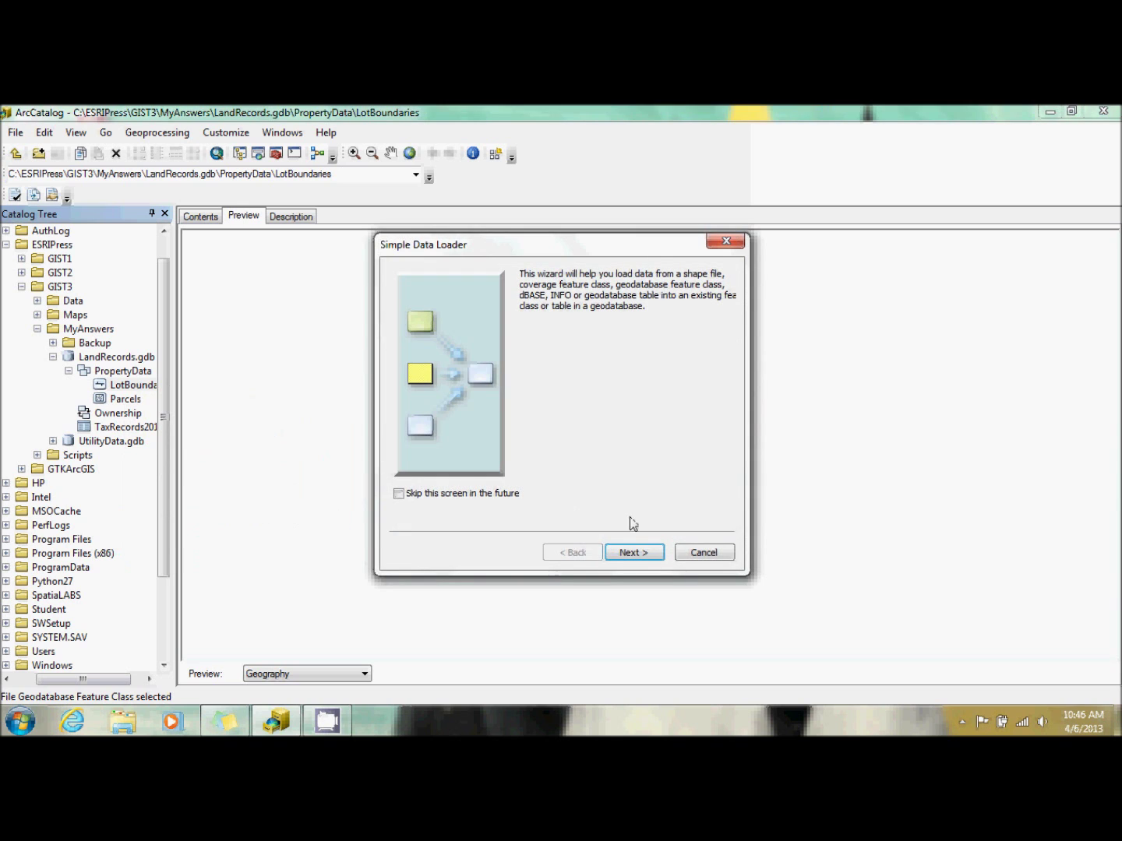
left_click(635, 551)
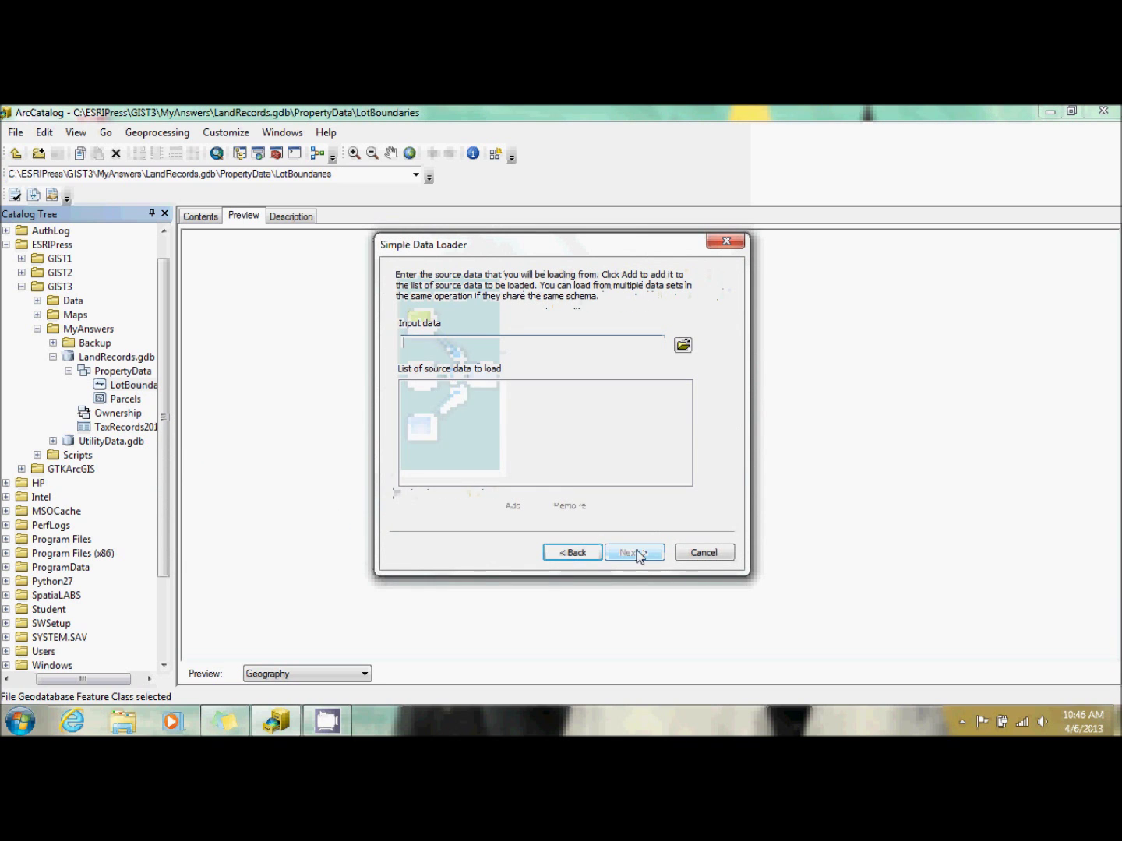
left_click(683, 345)
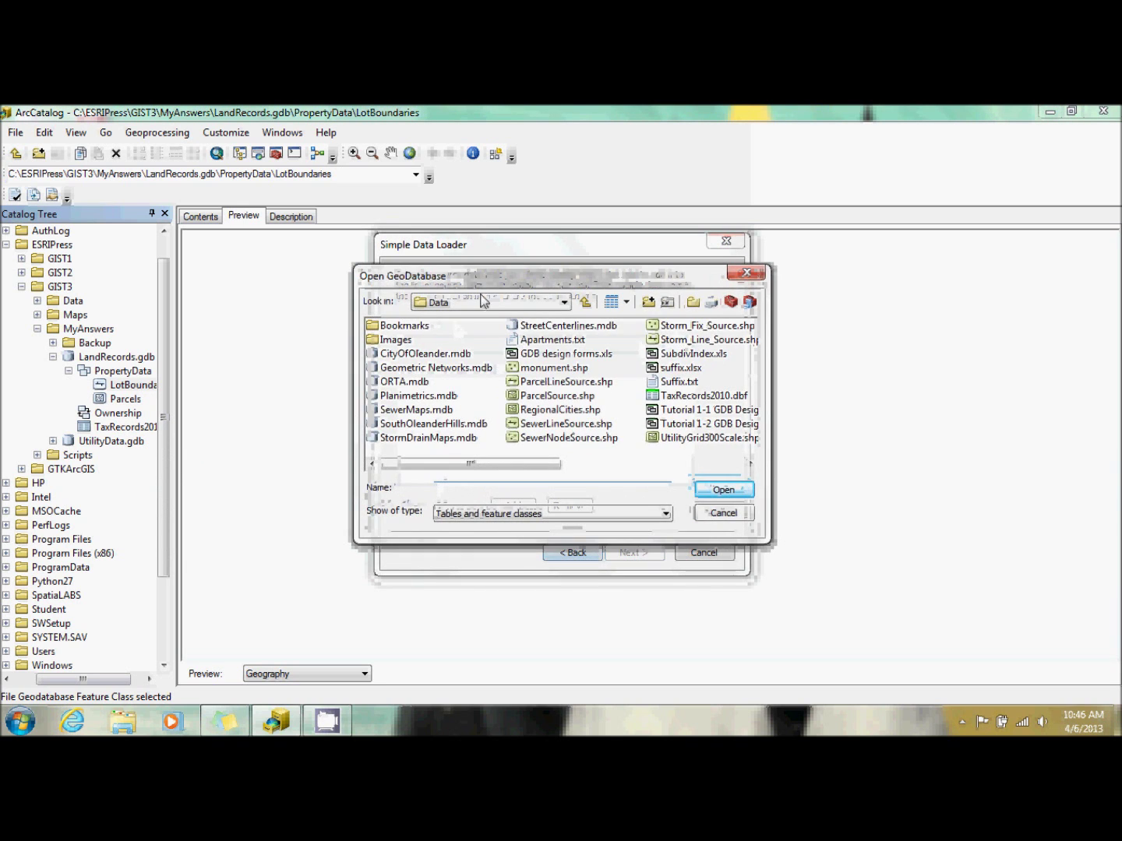
left_click(557, 383)
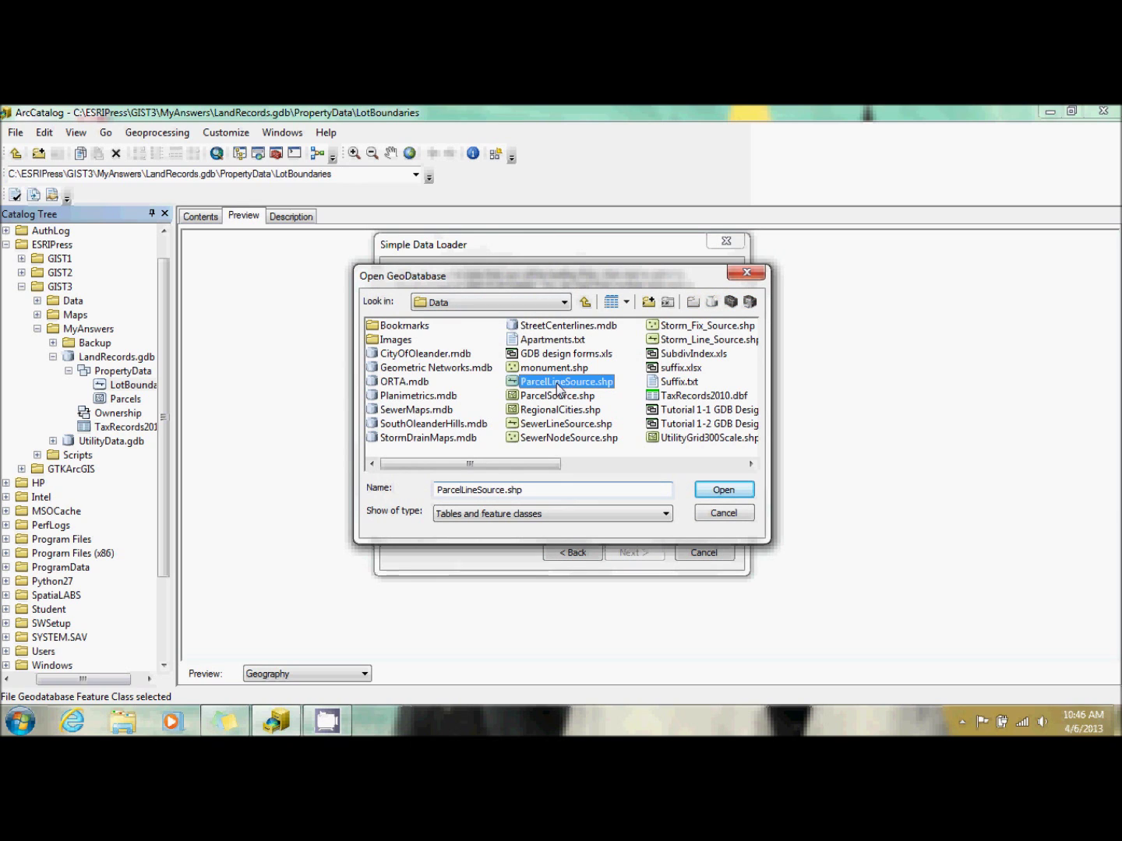
left_click(726, 492)
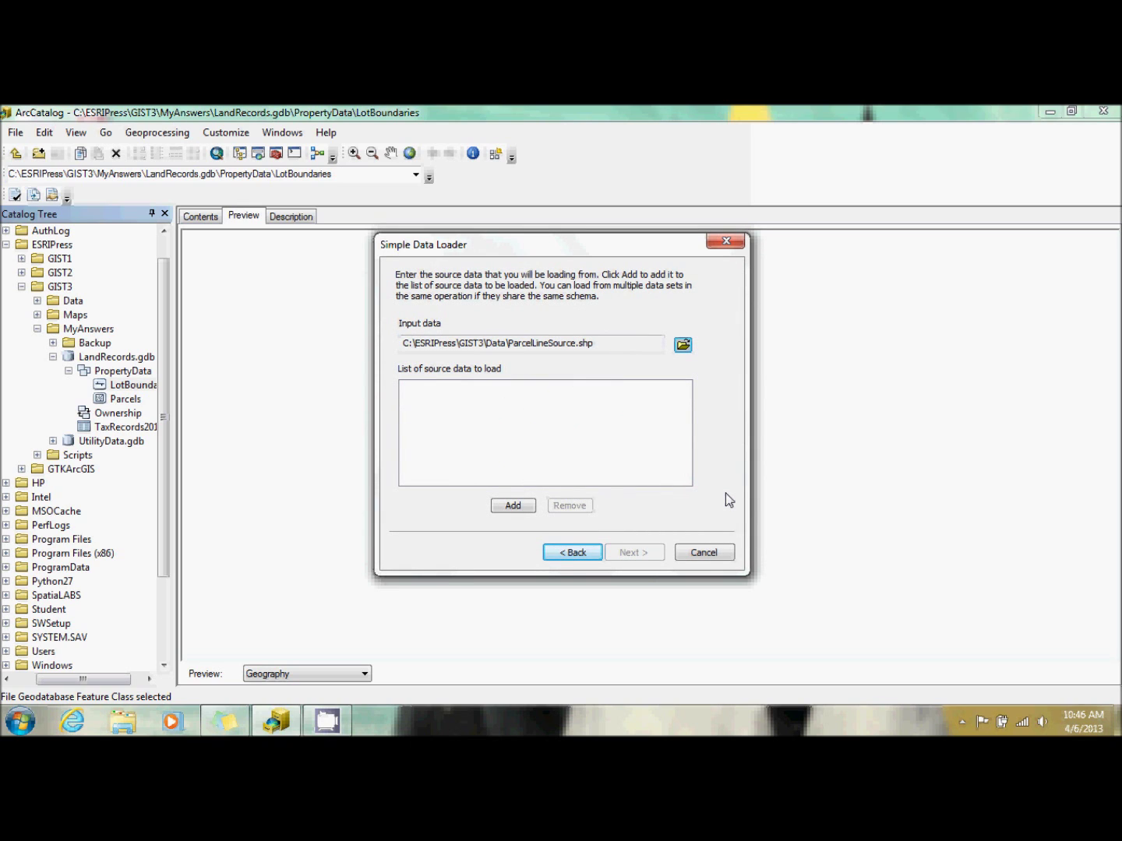
left_click(511, 508)
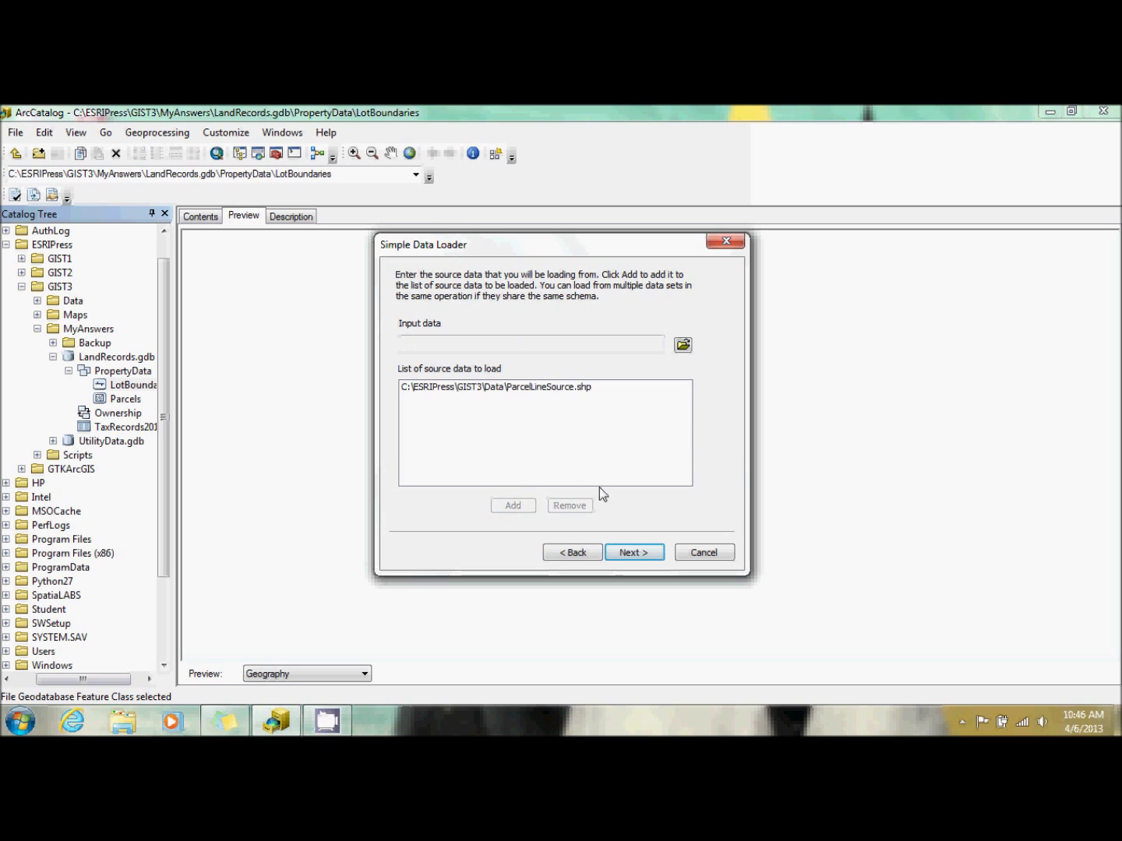
Load all of the source data into LotBoundaries without a subtype, matching the LineCode field to the source's Linecode
left_click(645, 554)
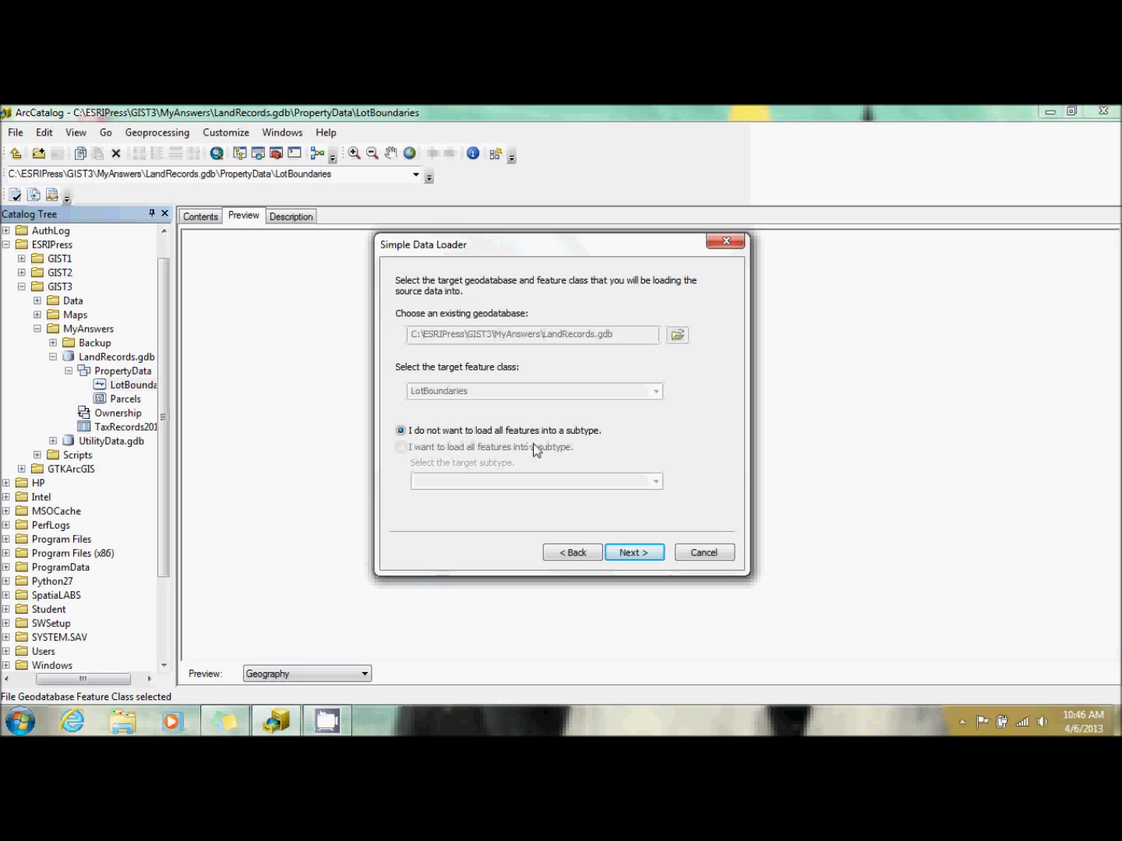
left_click(637, 551)
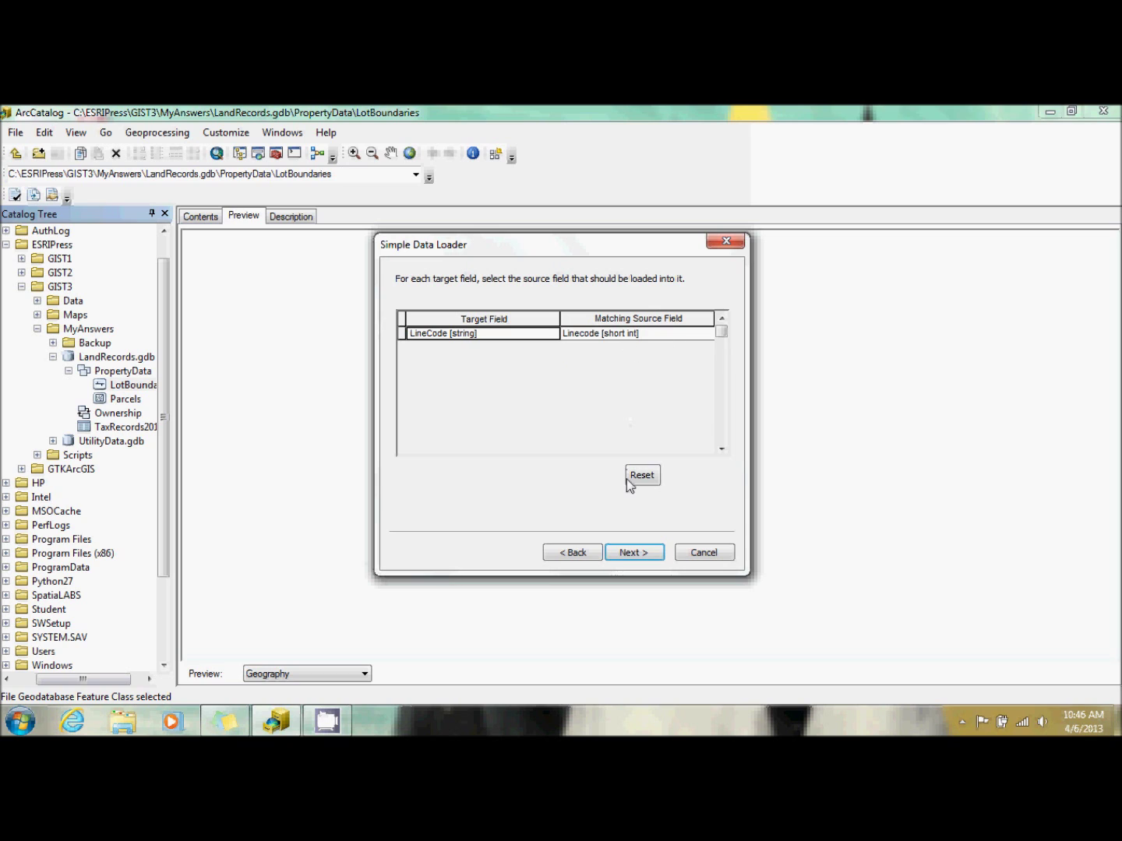
left_click(625, 553)
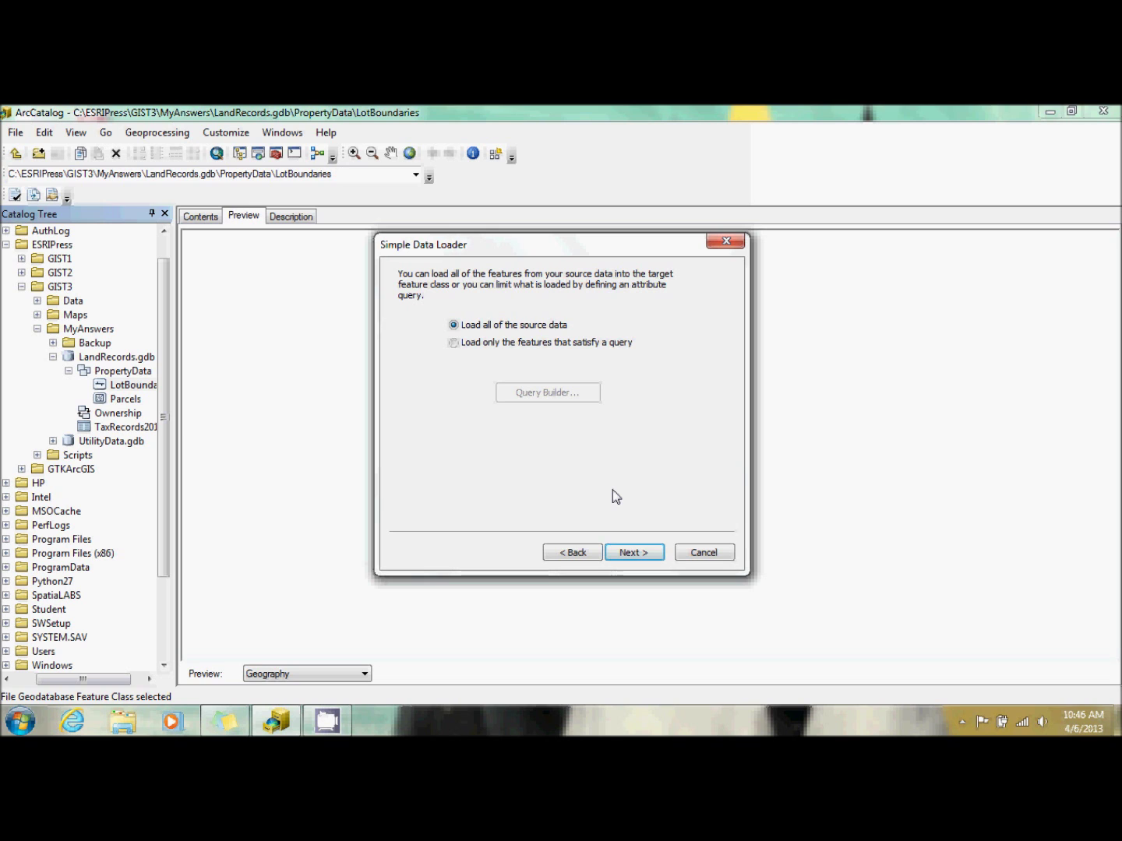
left_click(650, 553)
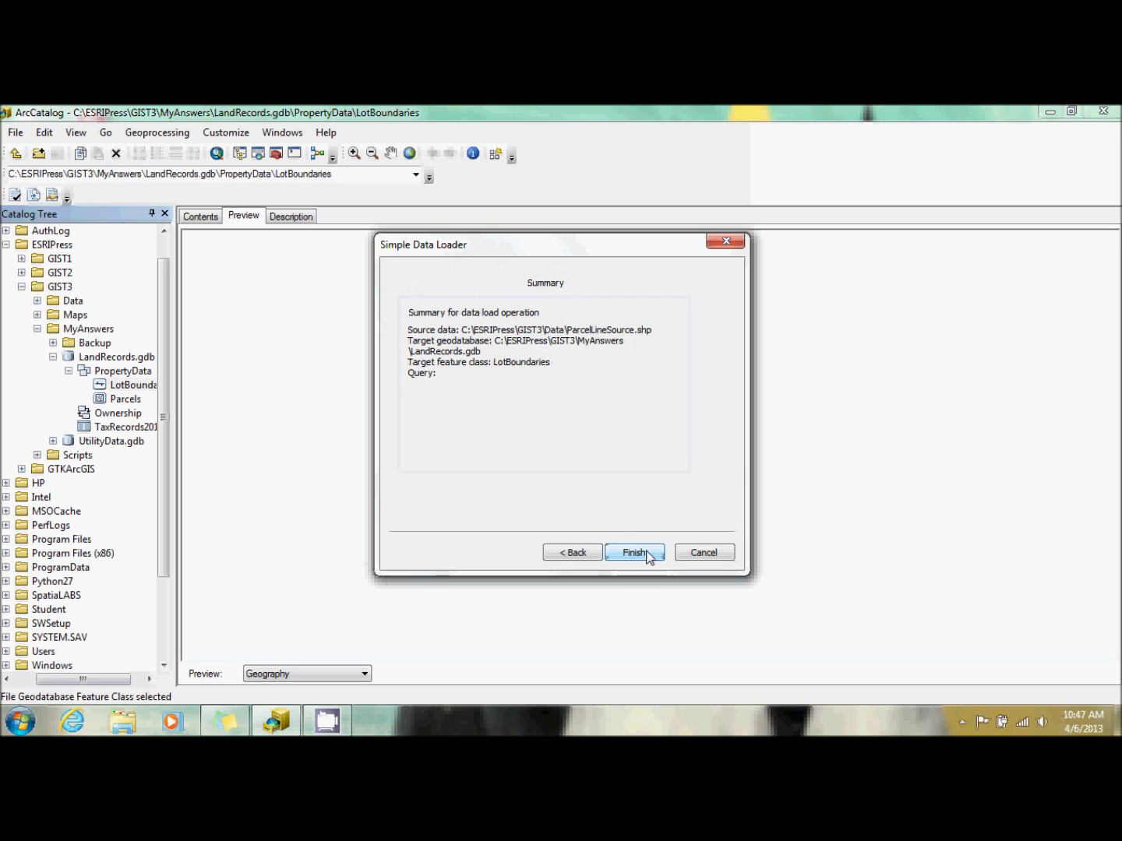
left_click(647, 553)
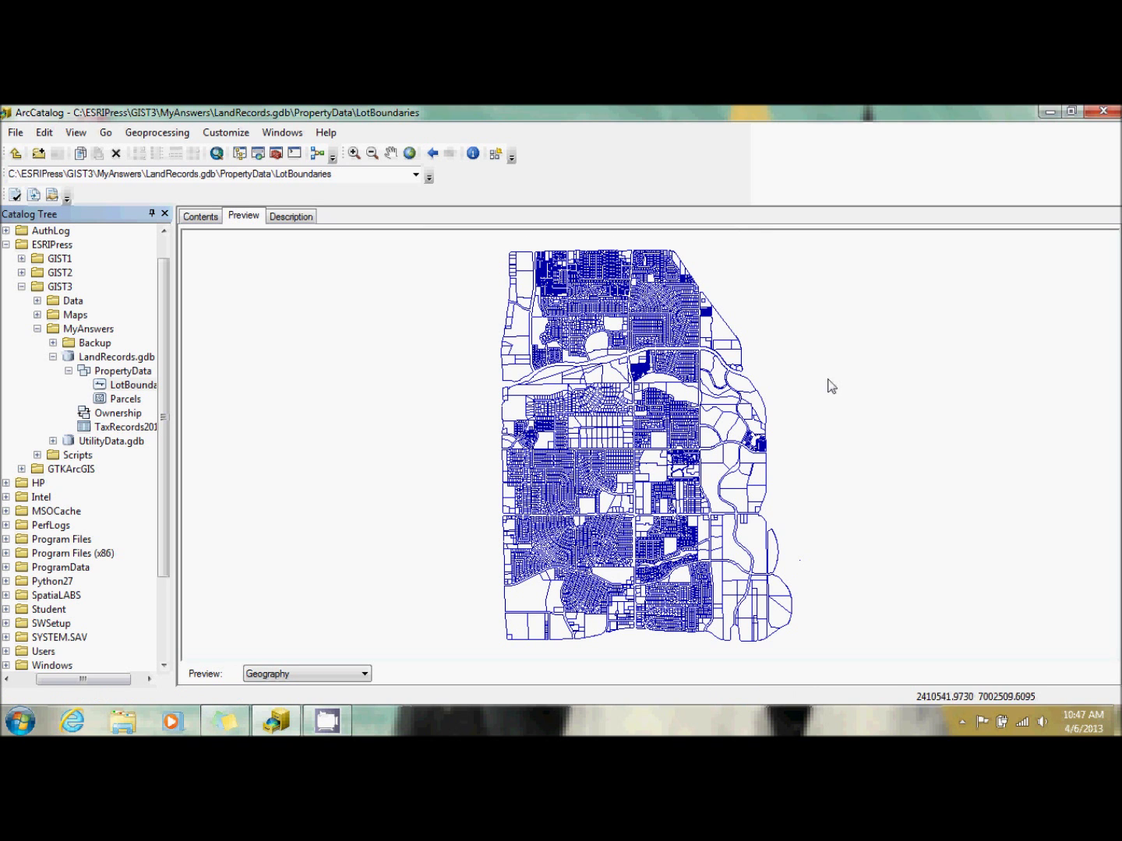
Preview the LotBoundaries attribute table and examine the loaded LineCode values in its first records
left_click(290, 675)
left_click(290, 688)
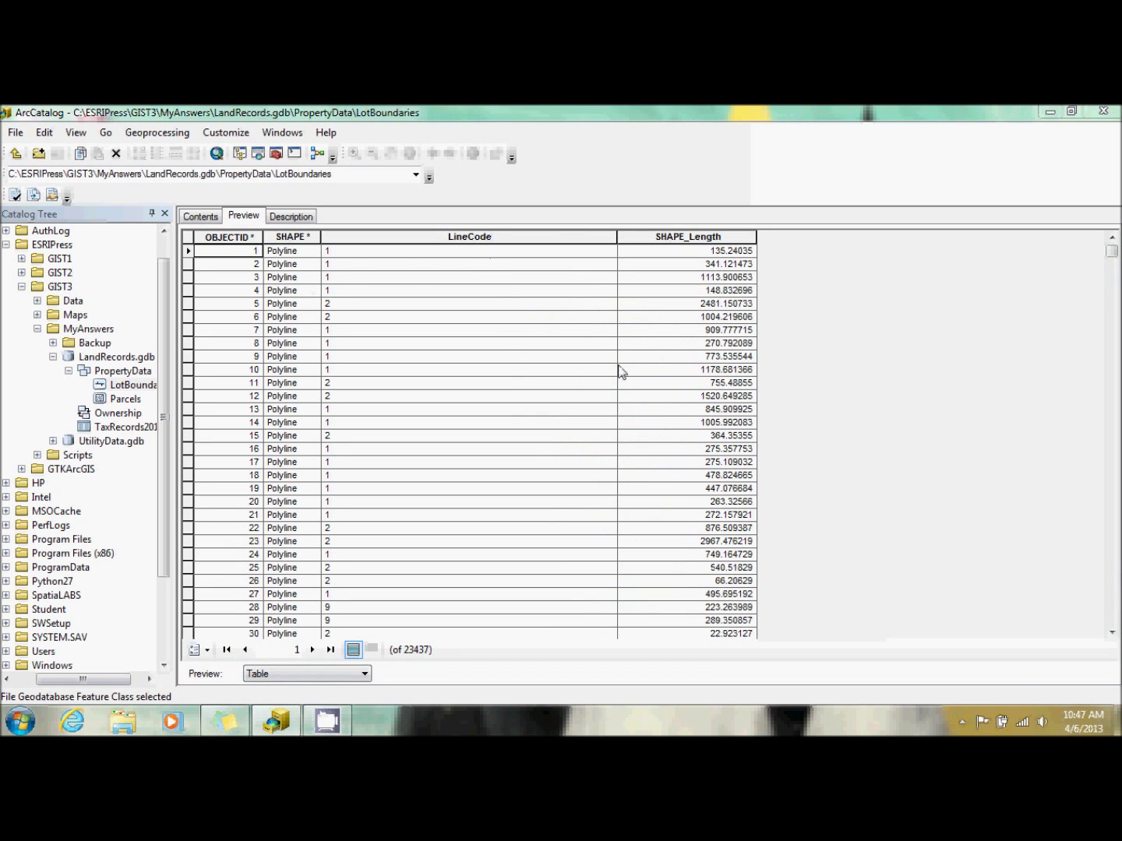
left_click_drag(1117, 256, 1117, 260)
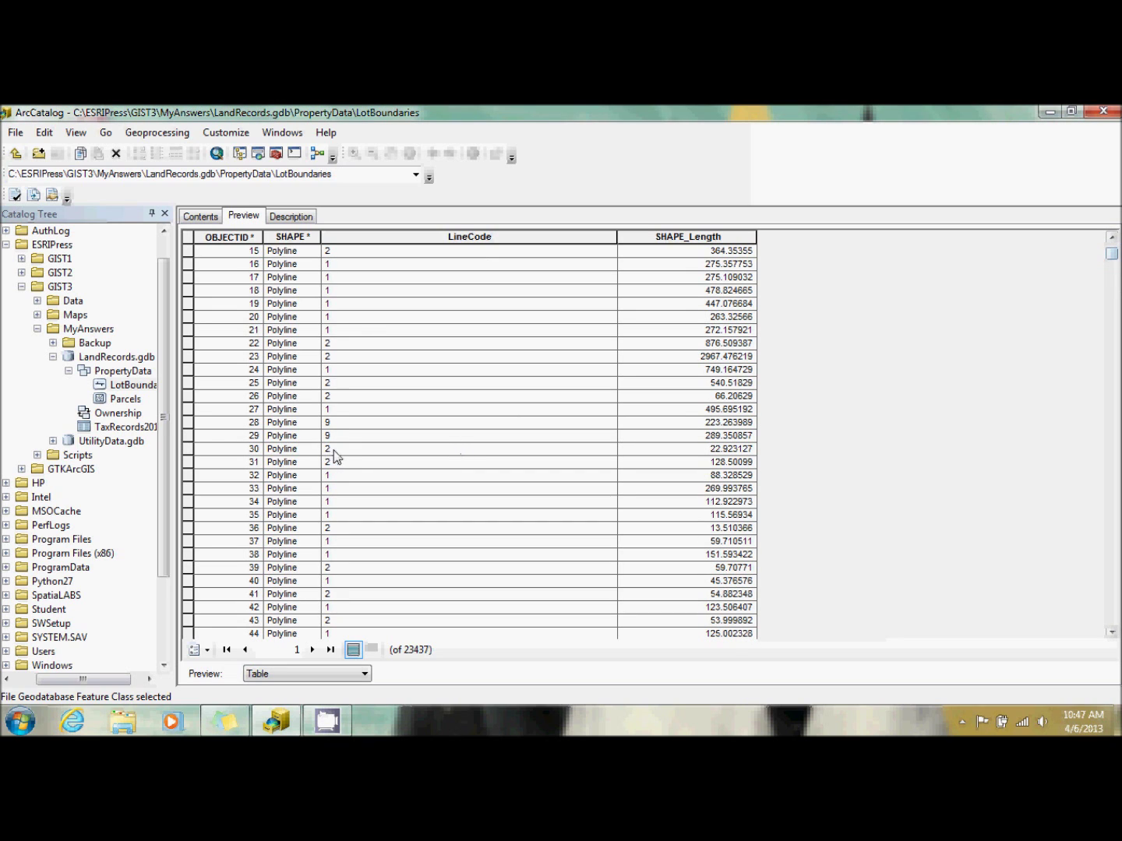
scroll(351, 444, "up", 2)
scroll(352, 444, "up", 2)
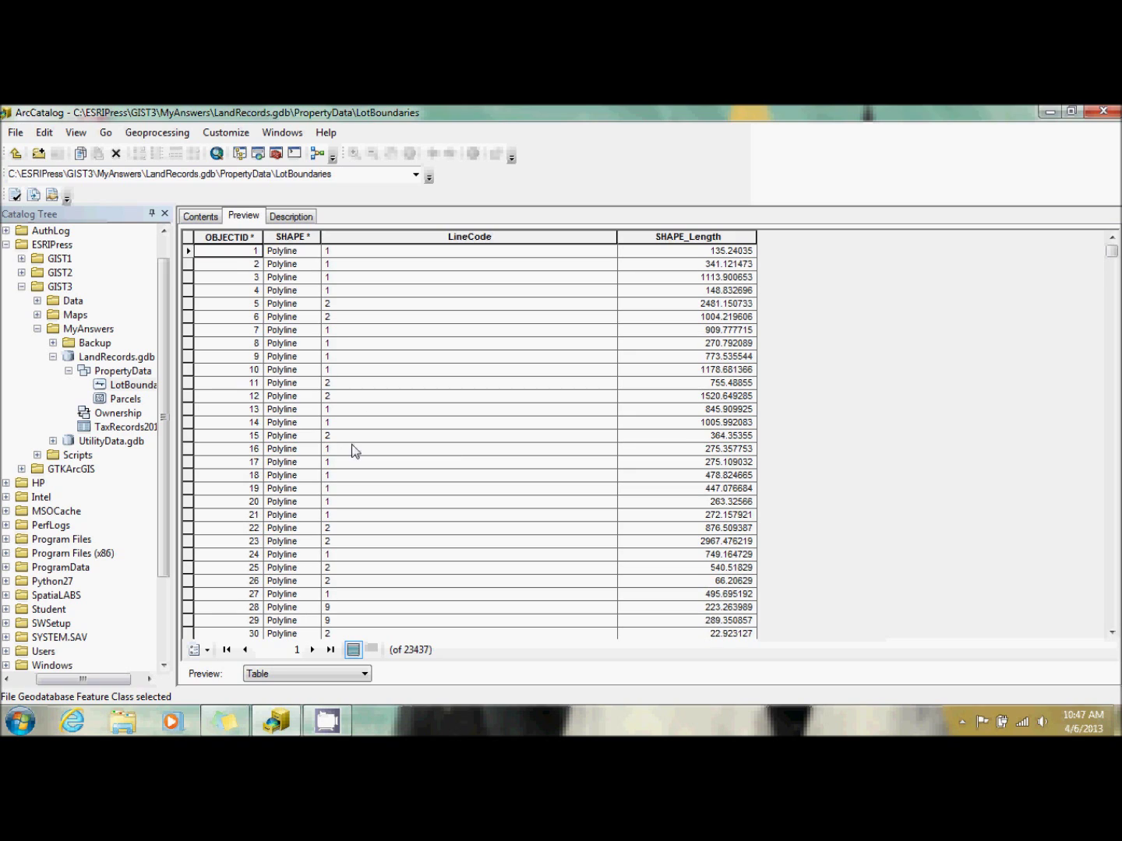
Sort the LotBoundaries table ascending by LineCode and examine the codes through the last records
left_click(443, 237)
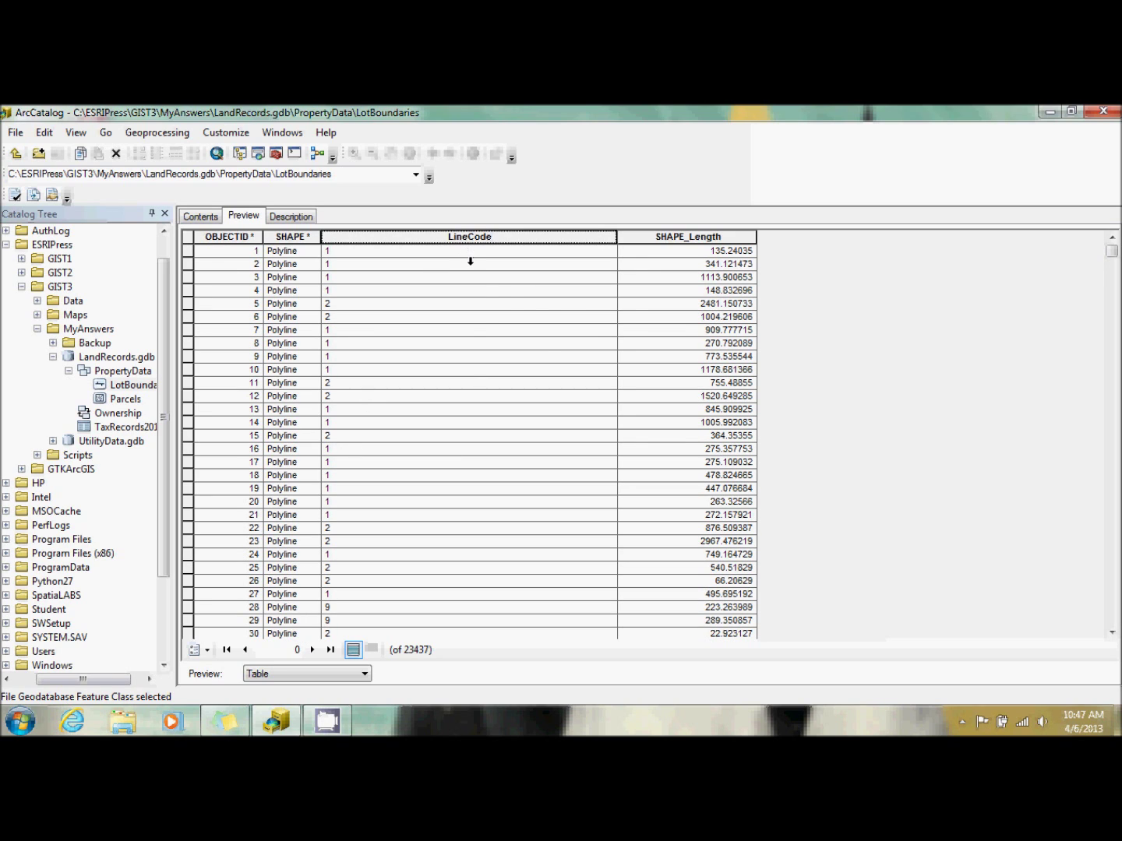
right_click(471, 261)
left_click(485, 269)
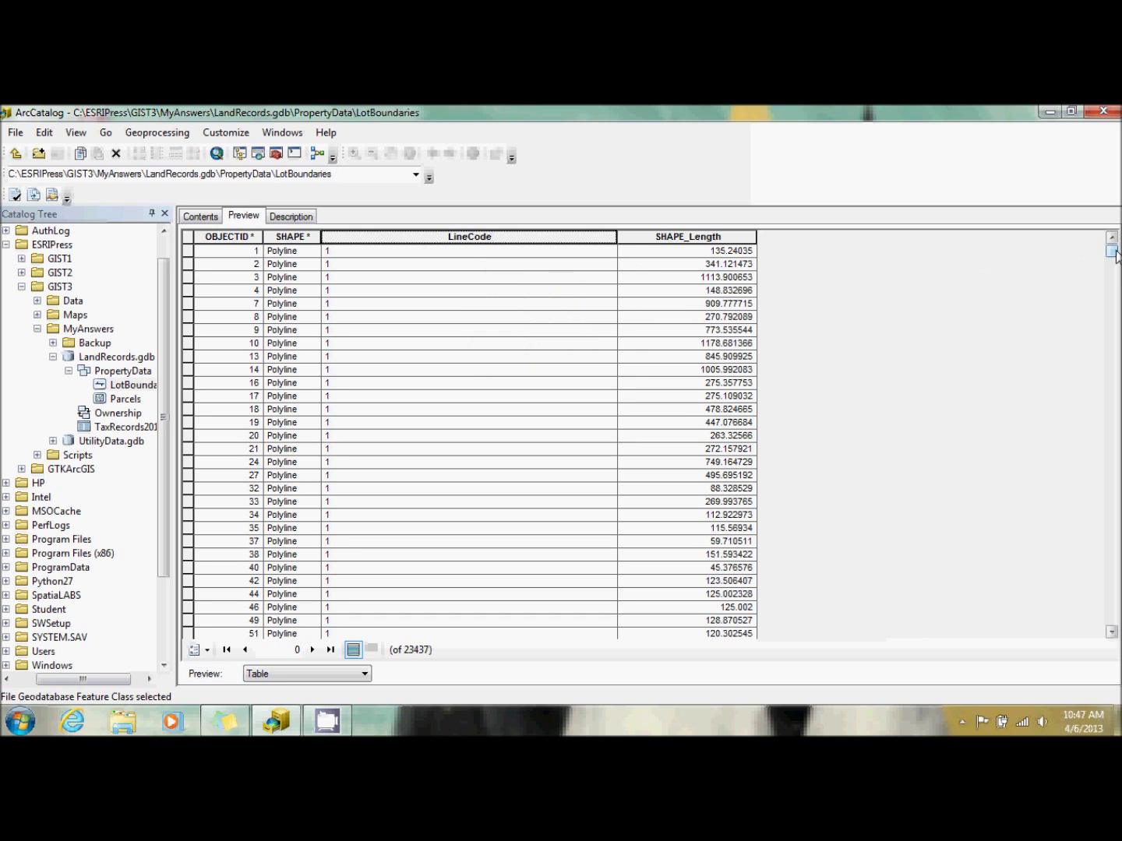
left_click_drag(1114, 253, 1111, 617)
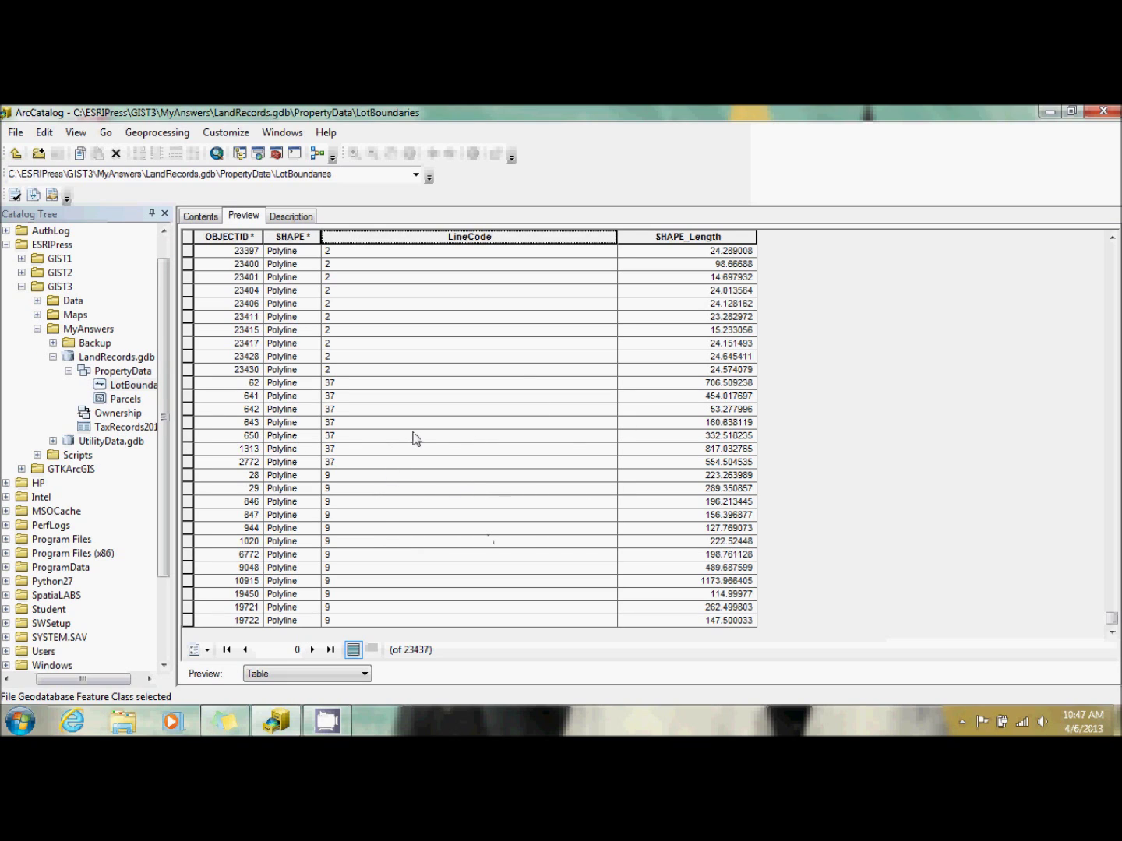
Preview the ParcelLineSource.shp table from the Data folder, sort it ascending by Linecode, and examine the codes through the last records
left_click(37, 302)
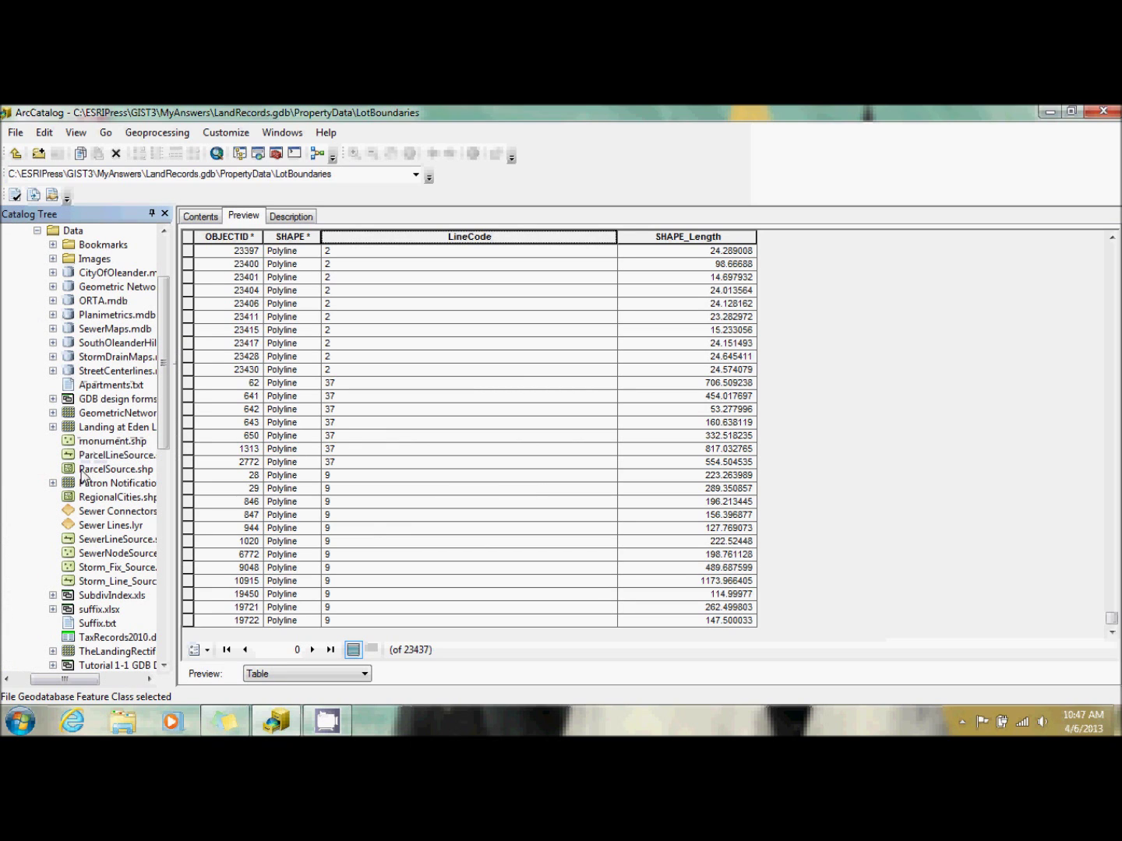
left_click(102, 456)
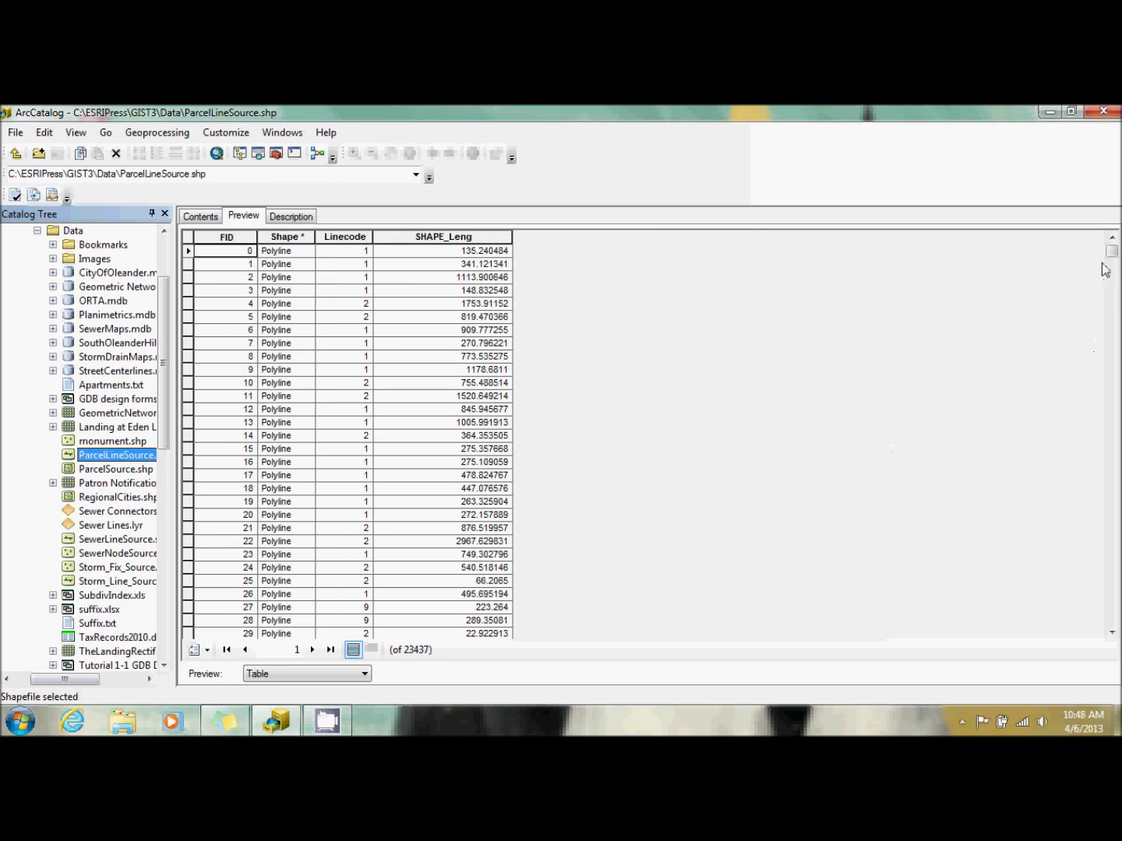
left_click_drag(1111, 251, 1111, 570)
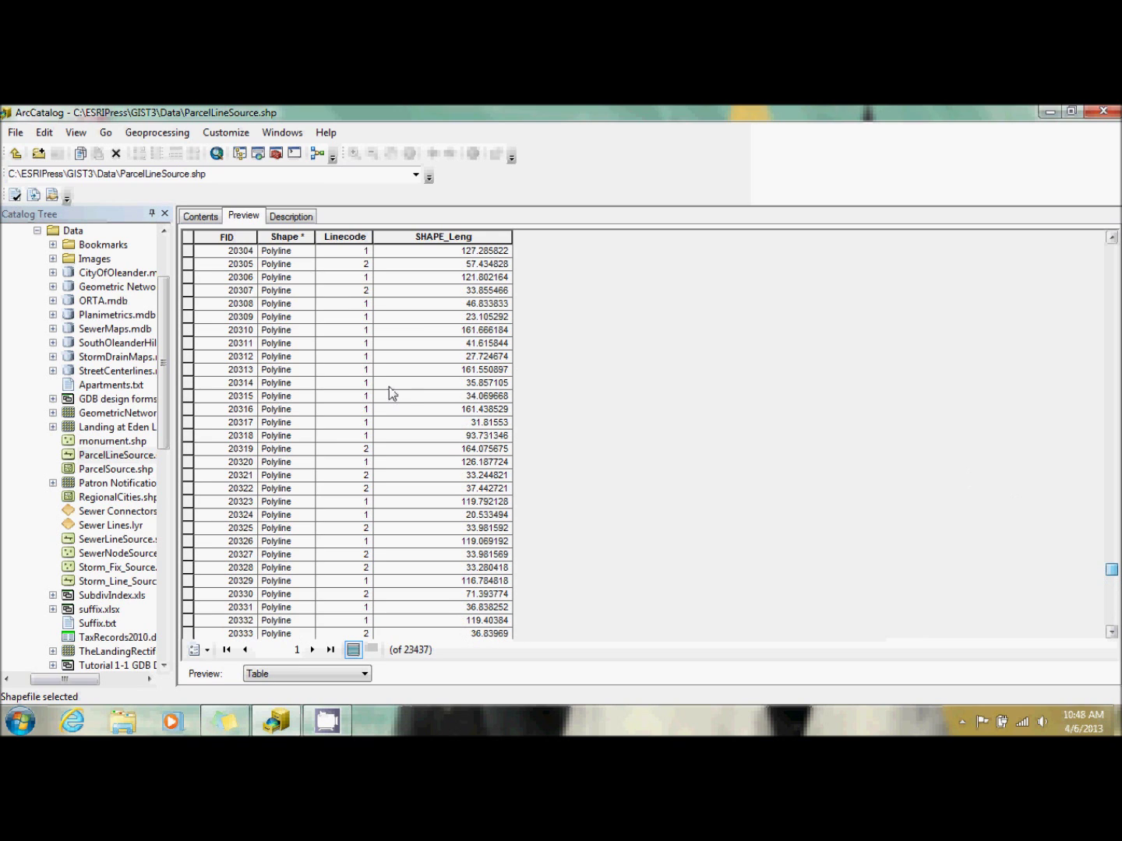
right_click(335, 238)
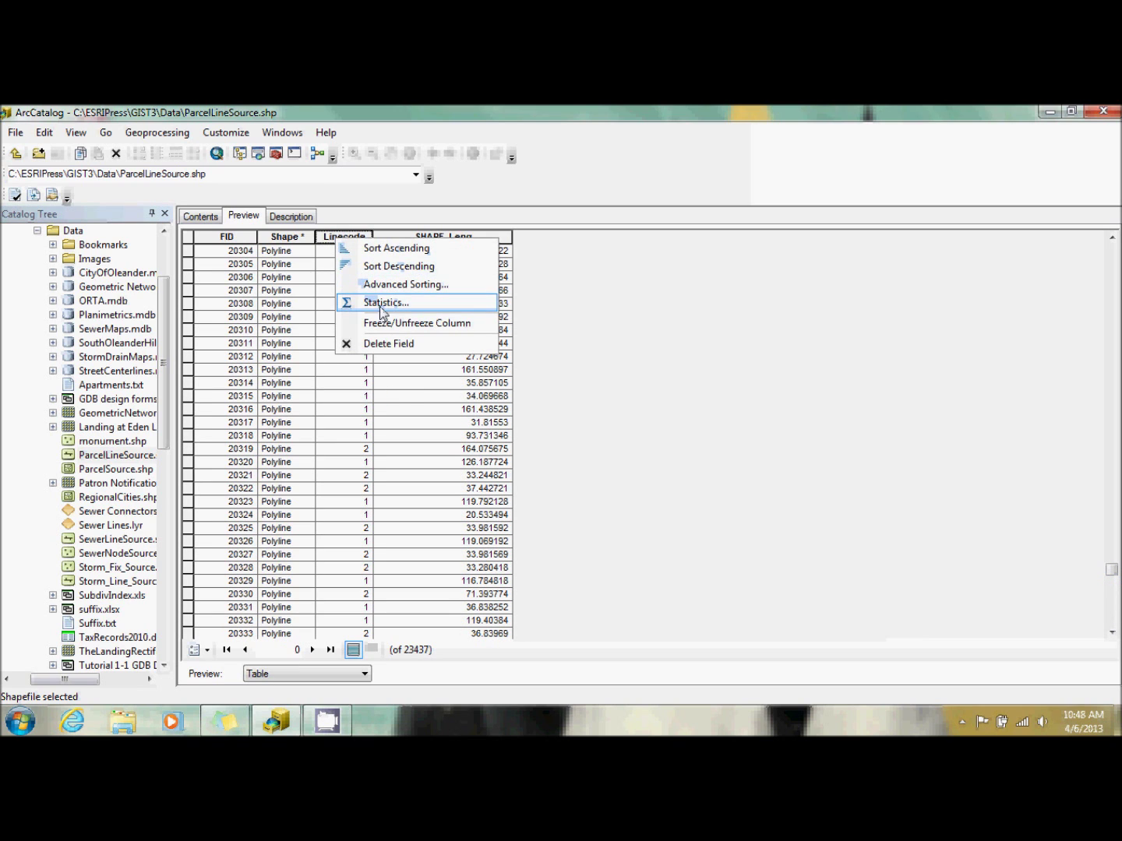
left_click(396, 249)
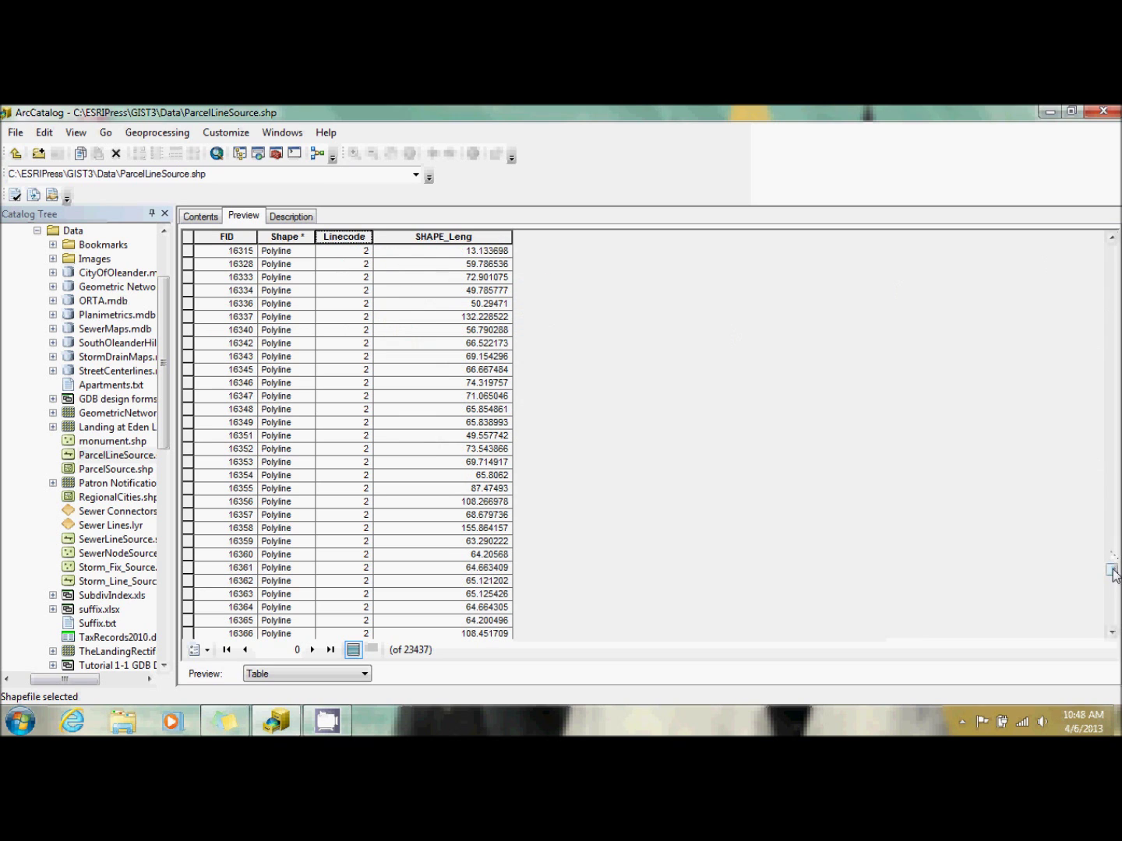
left_click_drag(1112, 572, 1117, 631)
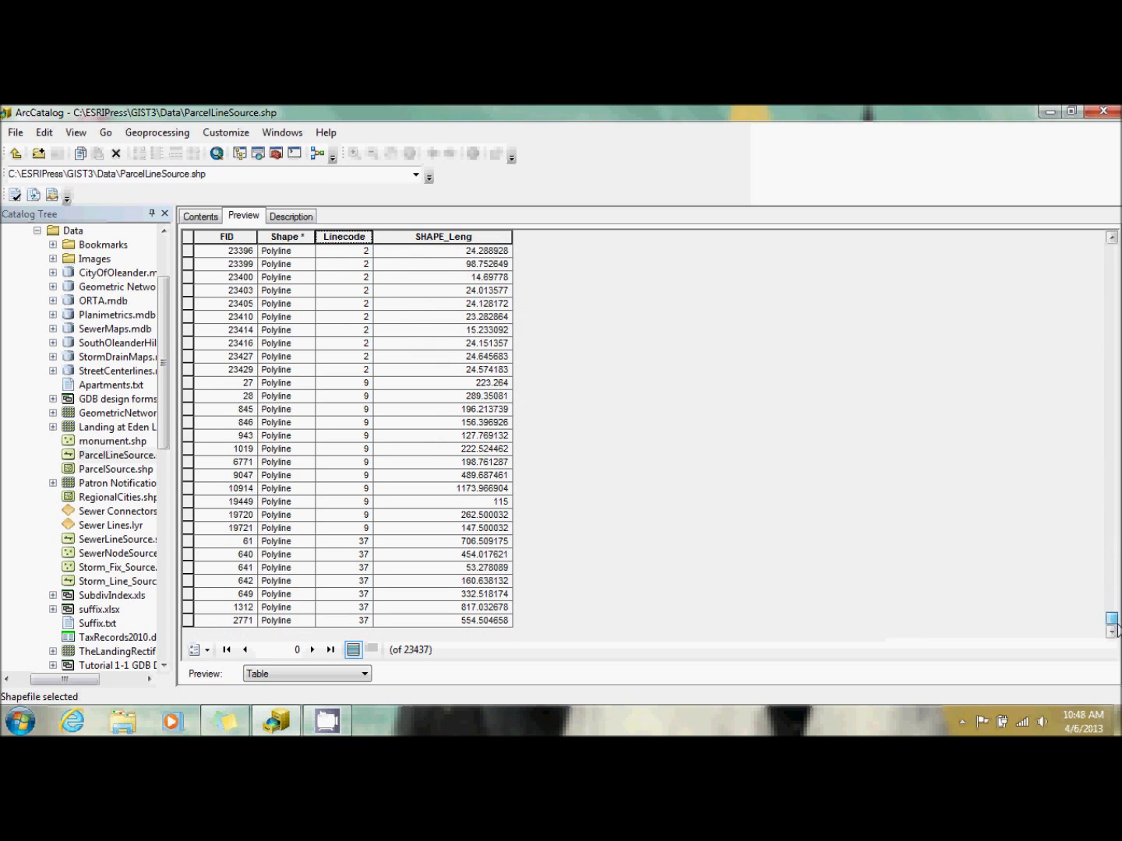